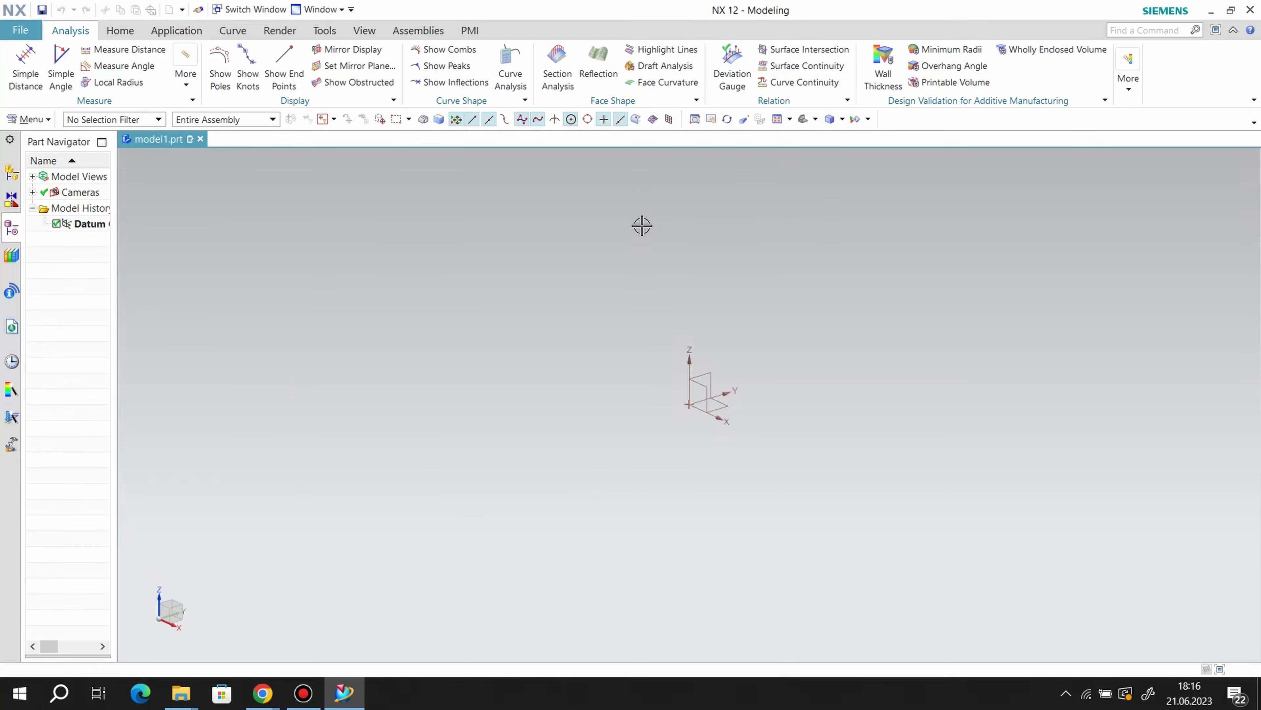
Create a sketch on the YZ datum plane, oriented along the inferred Z vector
{"action": "left_click", "coordinate": [120, 30]}
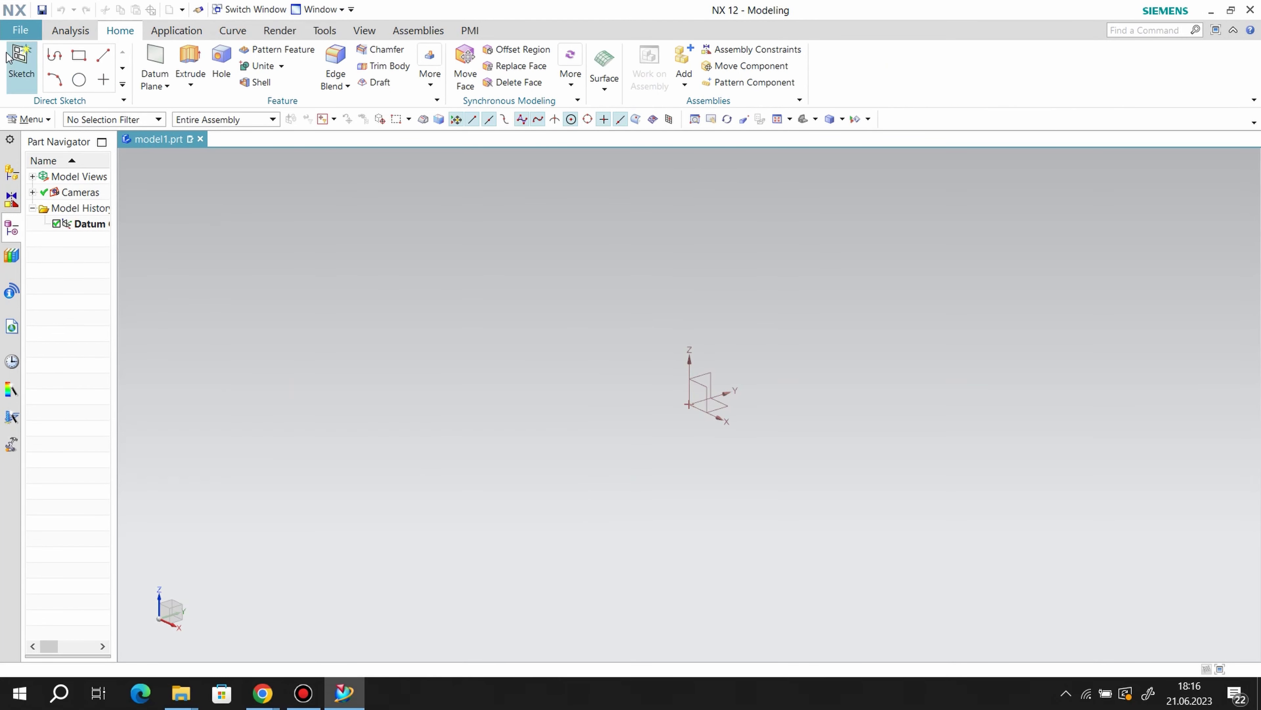
{"action": "left_click", "coordinate": [12, 72]}
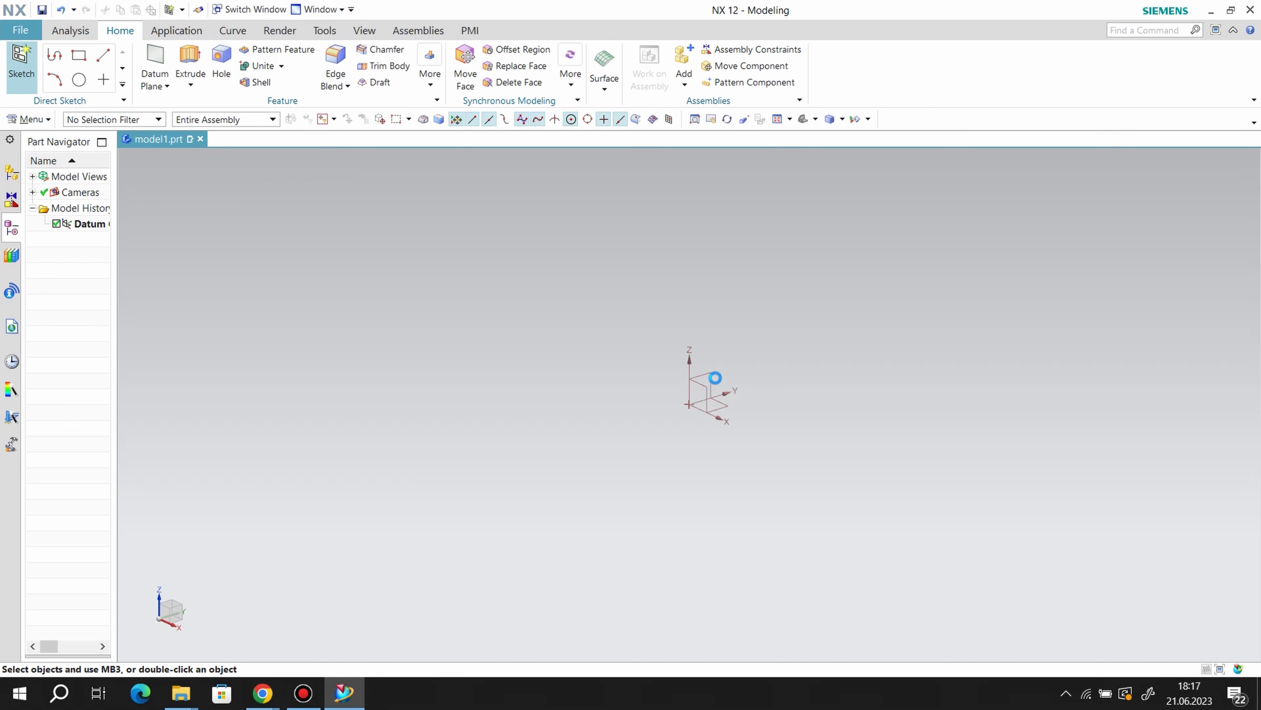
{"action": "left_click", "coordinate": [716, 398]}
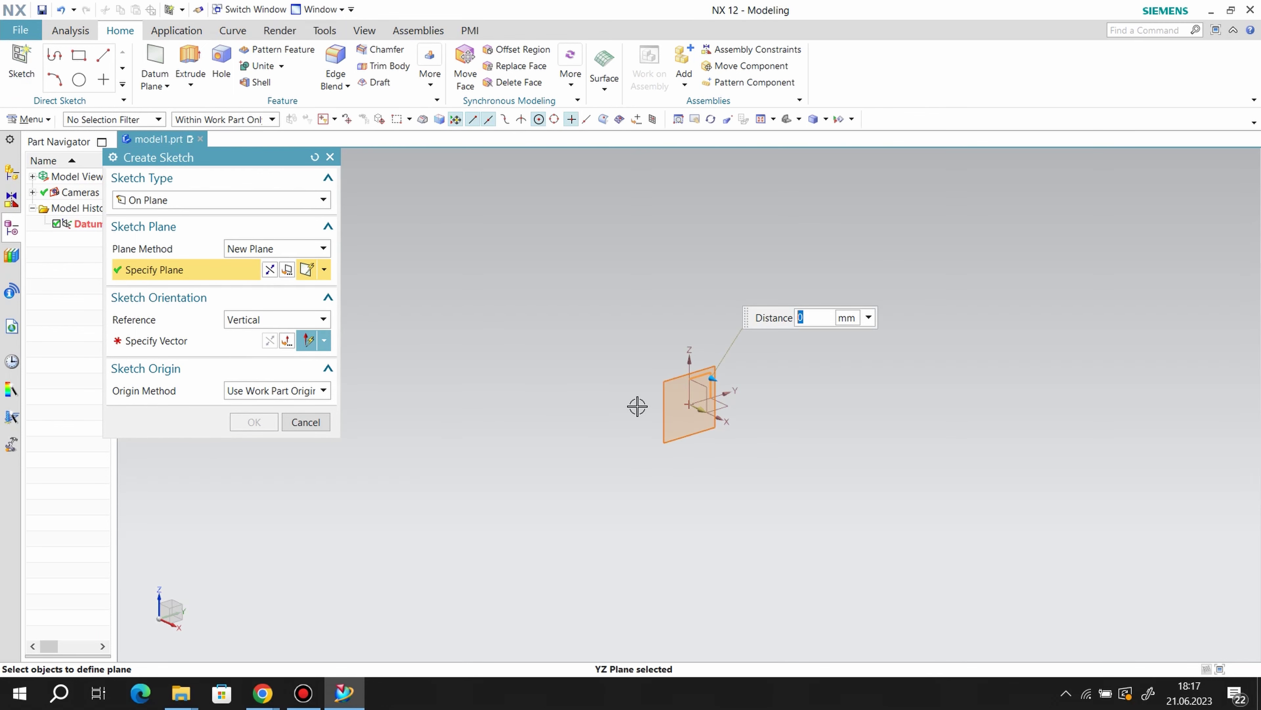
{"action": "left_click", "coordinate": [160, 335]}
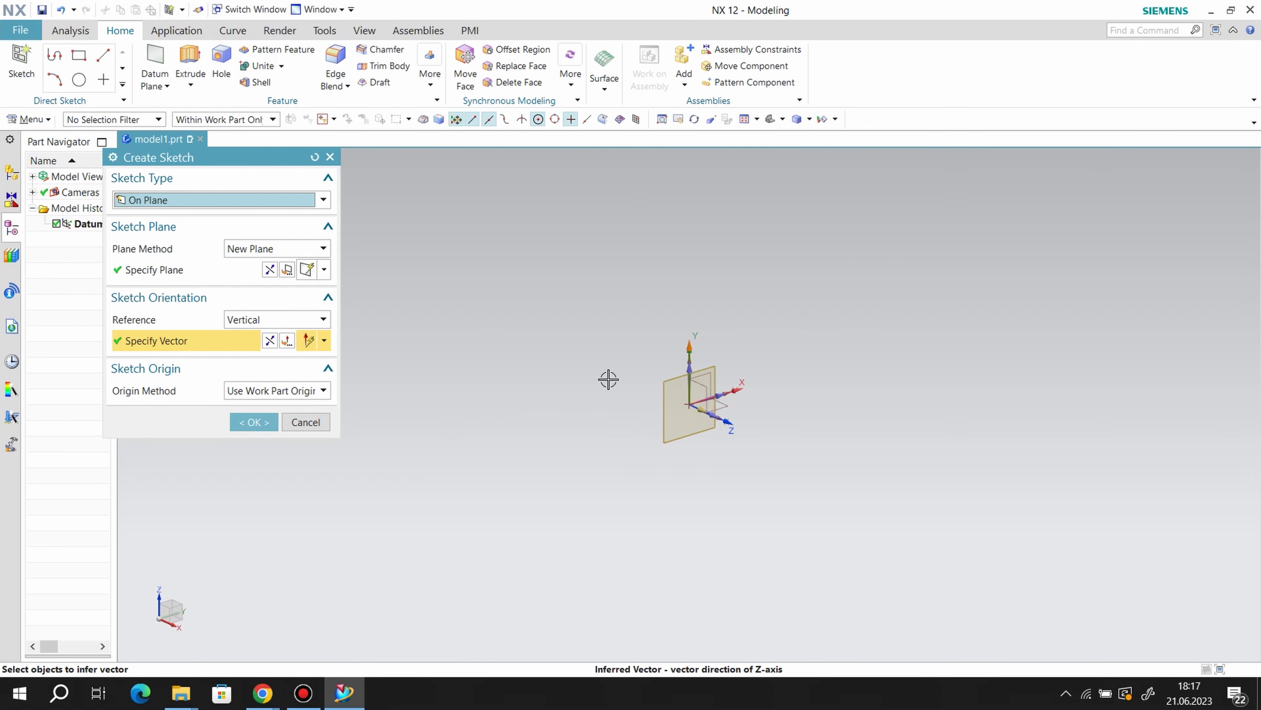
{"action": "left_click", "coordinate": [248, 424]}
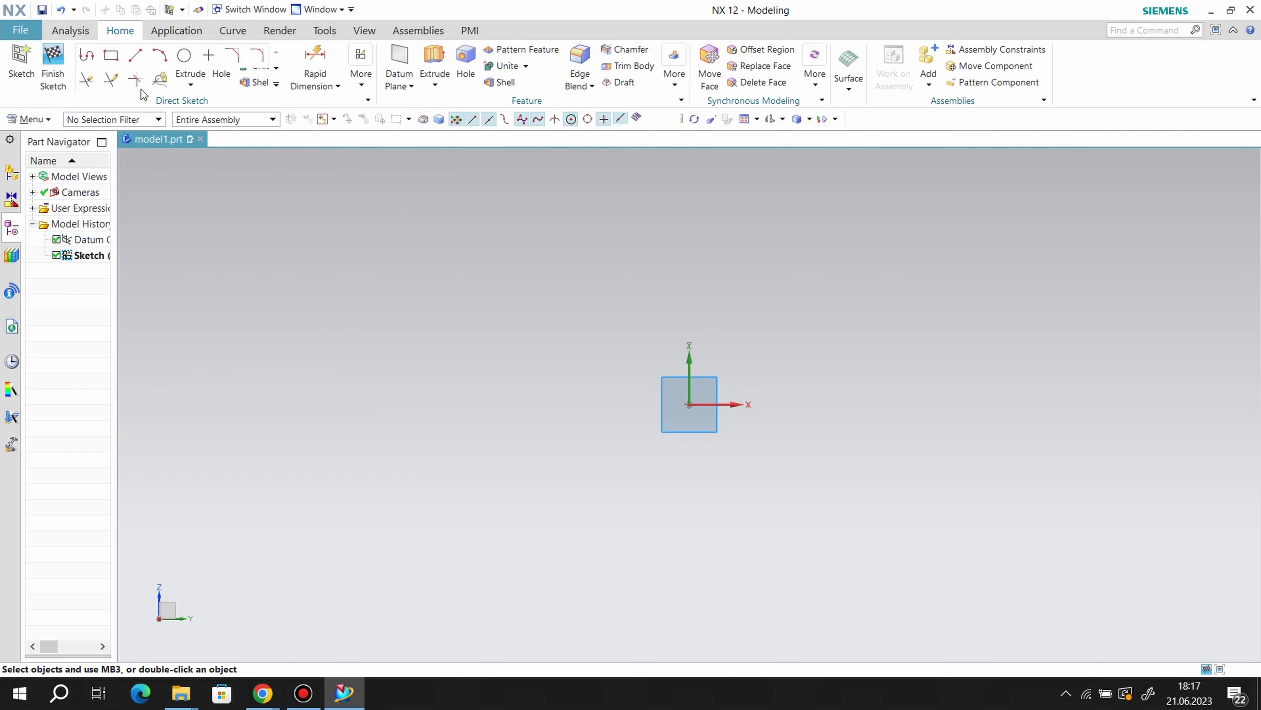
Draw a circle centred on the sketch origin and dimension its diameter to 100
{"action": "left_click", "coordinate": [179, 55]}
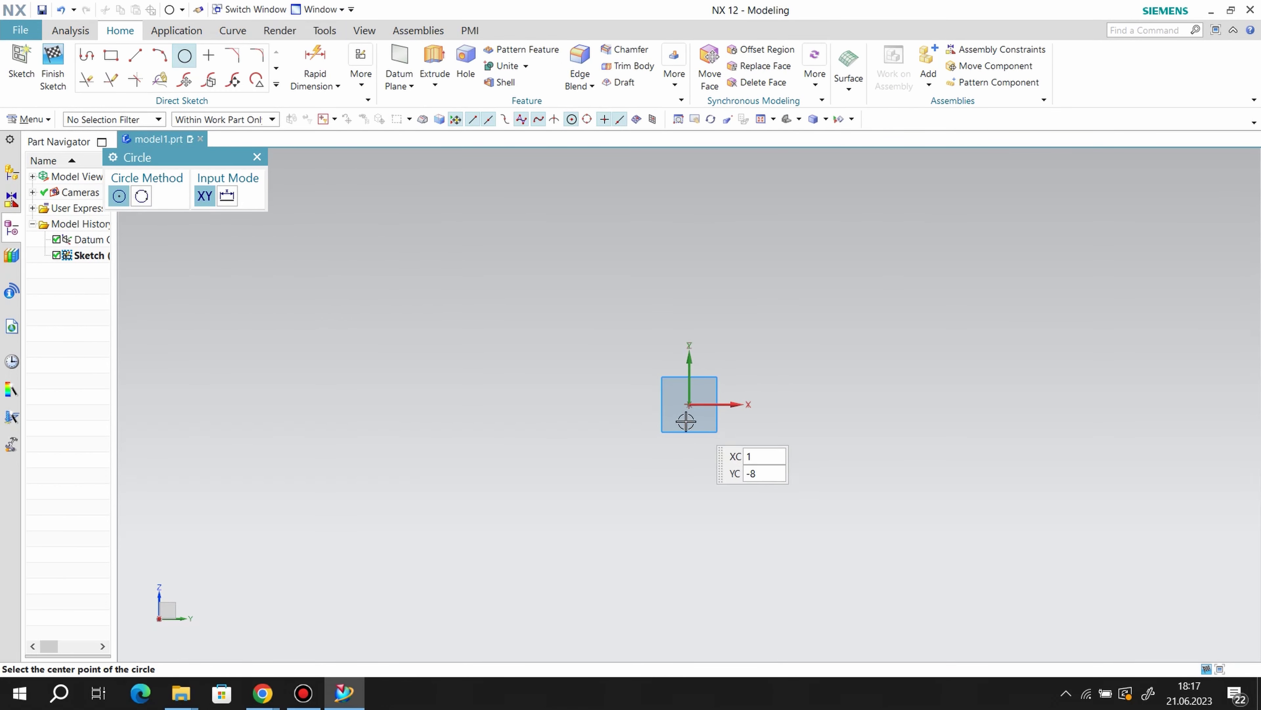
{"action": "left_click", "coordinate": [690, 404]}
{"action": "left_click", "coordinate": [769, 311]}
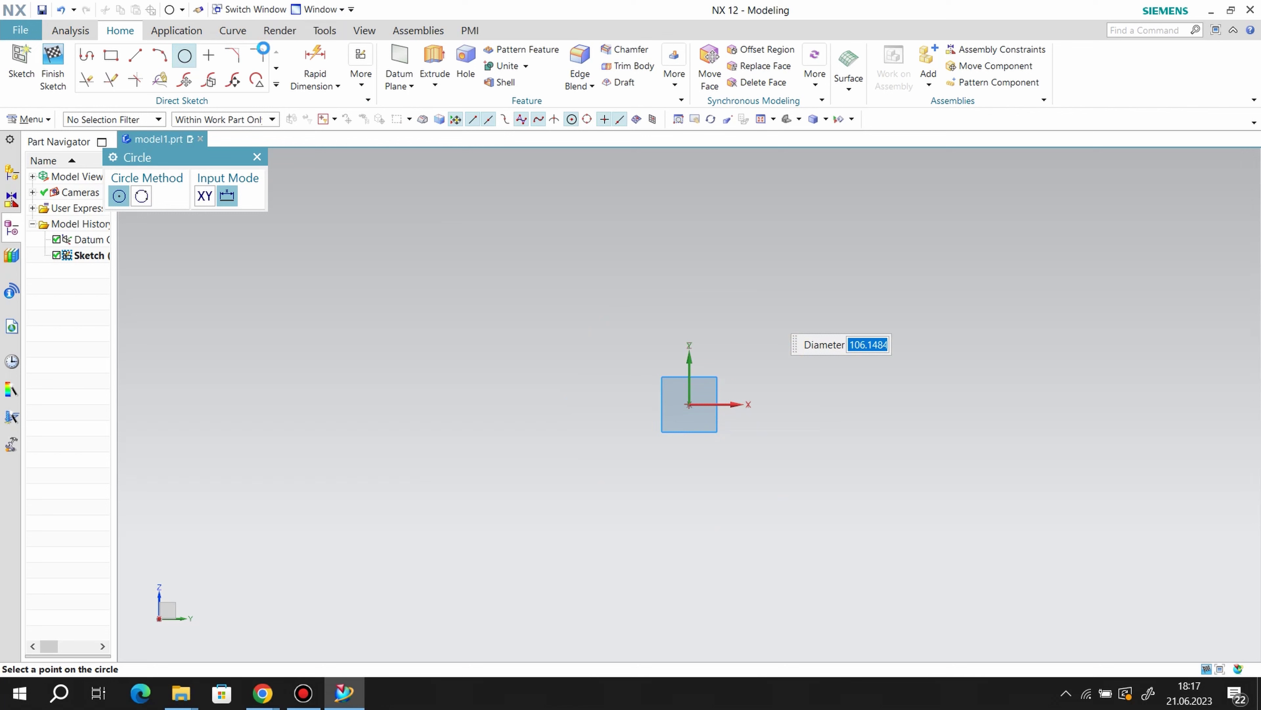
{"action": "left_click", "coordinate": [314, 62]}
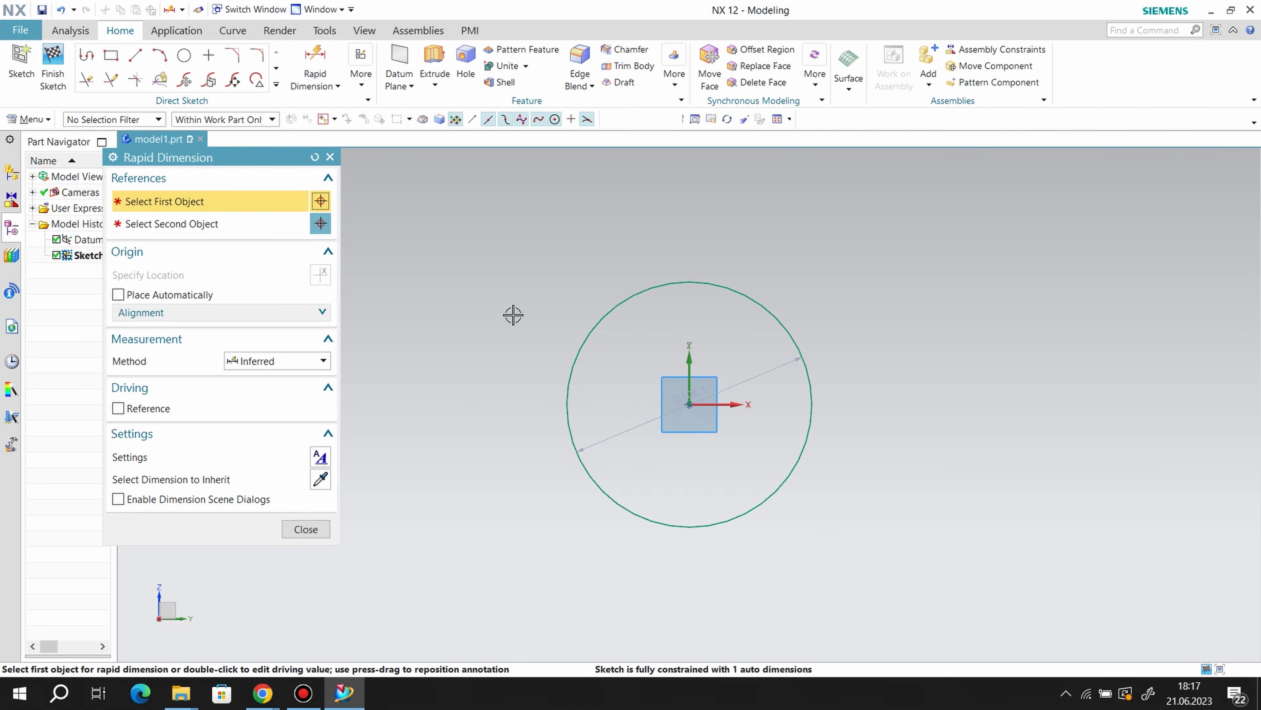
{"action": "left_click", "coordinate": [592, 340]}
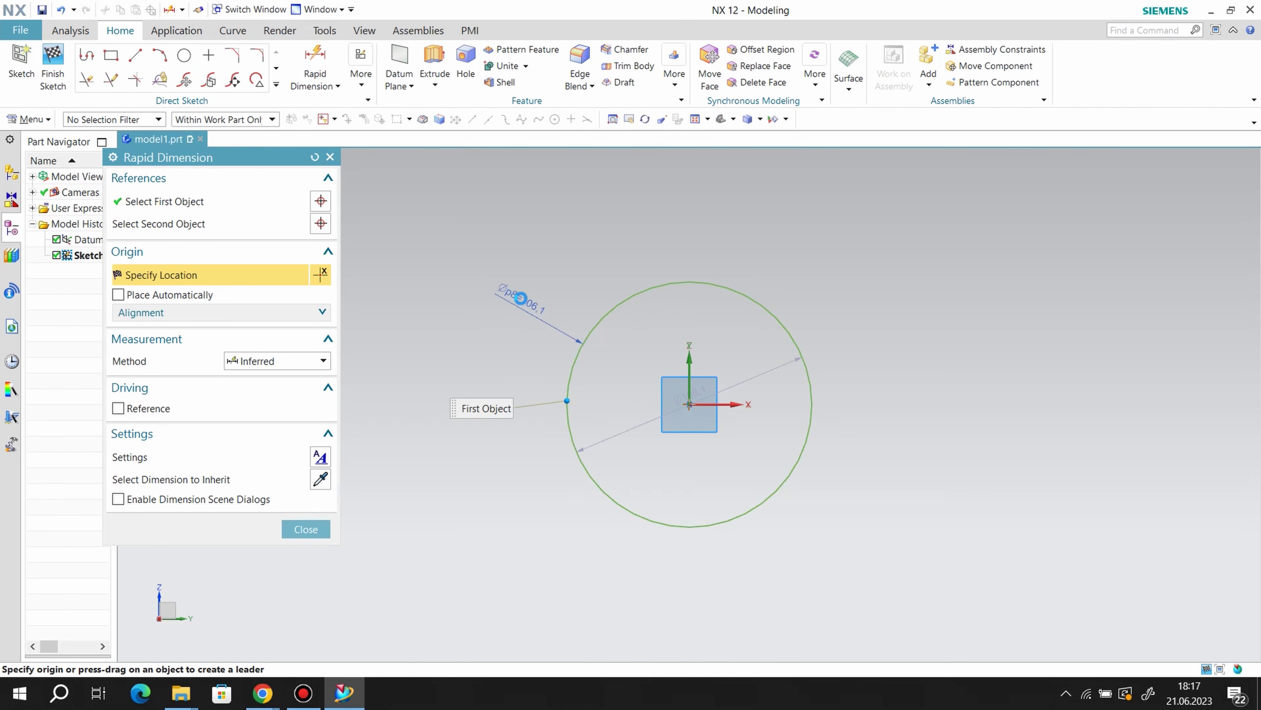
{"action": "left_click", "coordinate": [503, 291]}
{"action": "type", "text": "00"}
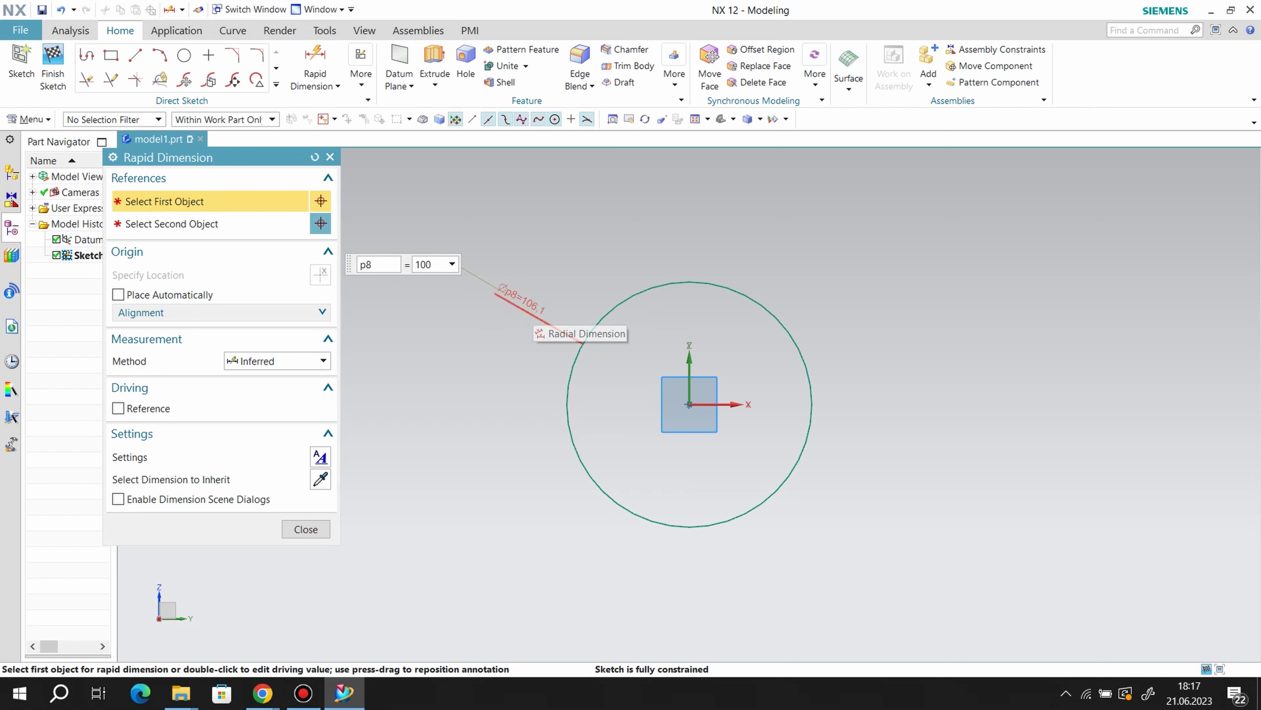
{"action": "key", "text": "Return"}
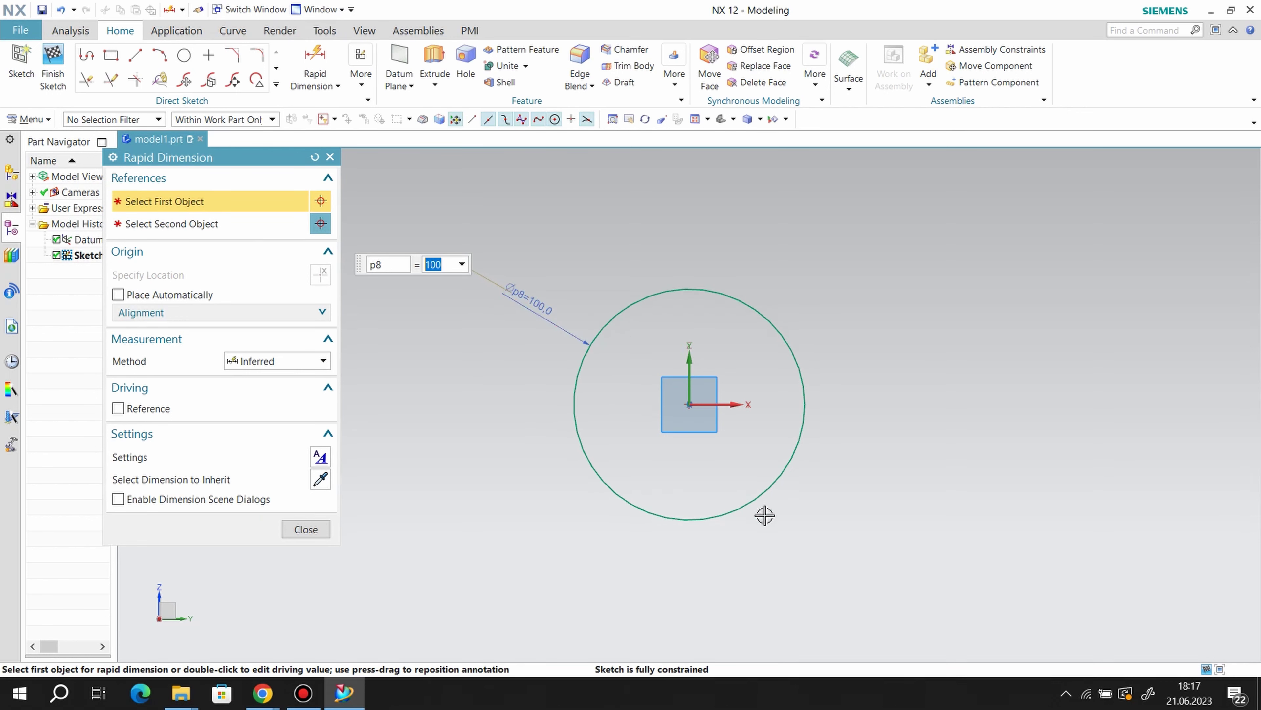
Draw a rectangle below the circle with its top-edge midpoint on the vertical axis
{"action": "left_click", "coordinate": [111, 56]}
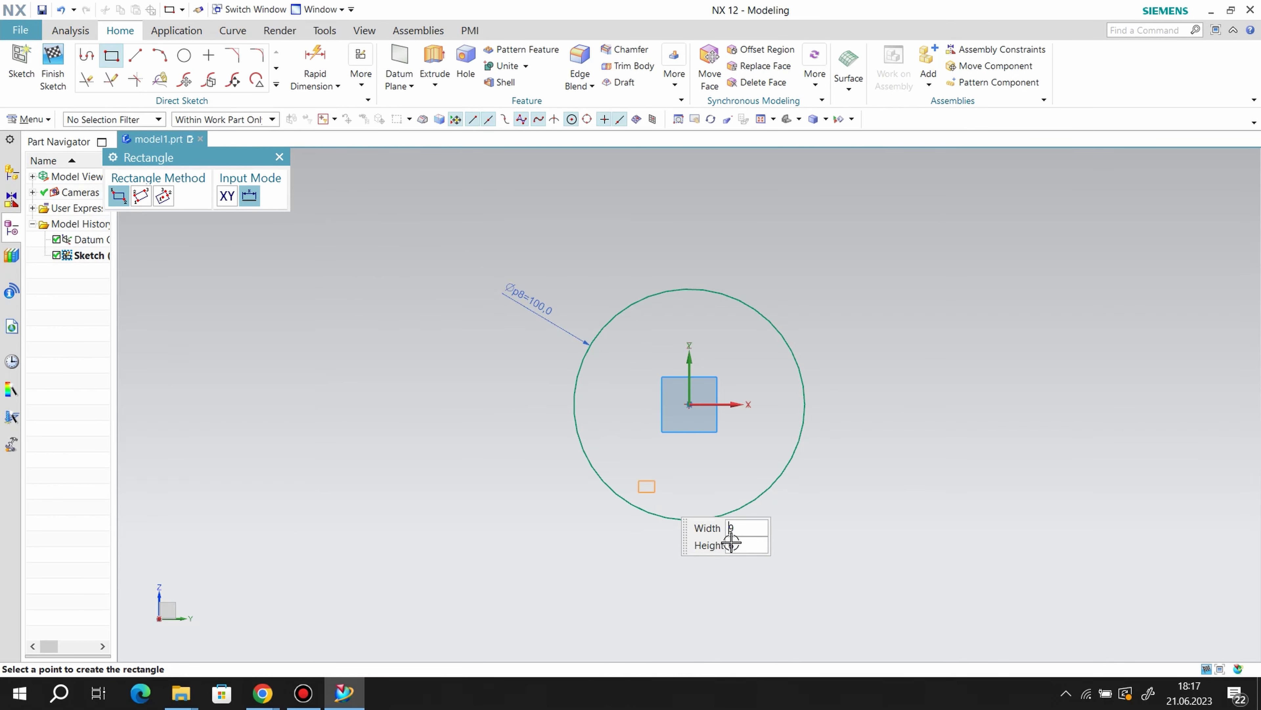
{"action": "left_click", "coordinate": [752, 605]}
{"action": "left_click", "coordinate": [361, 75]}
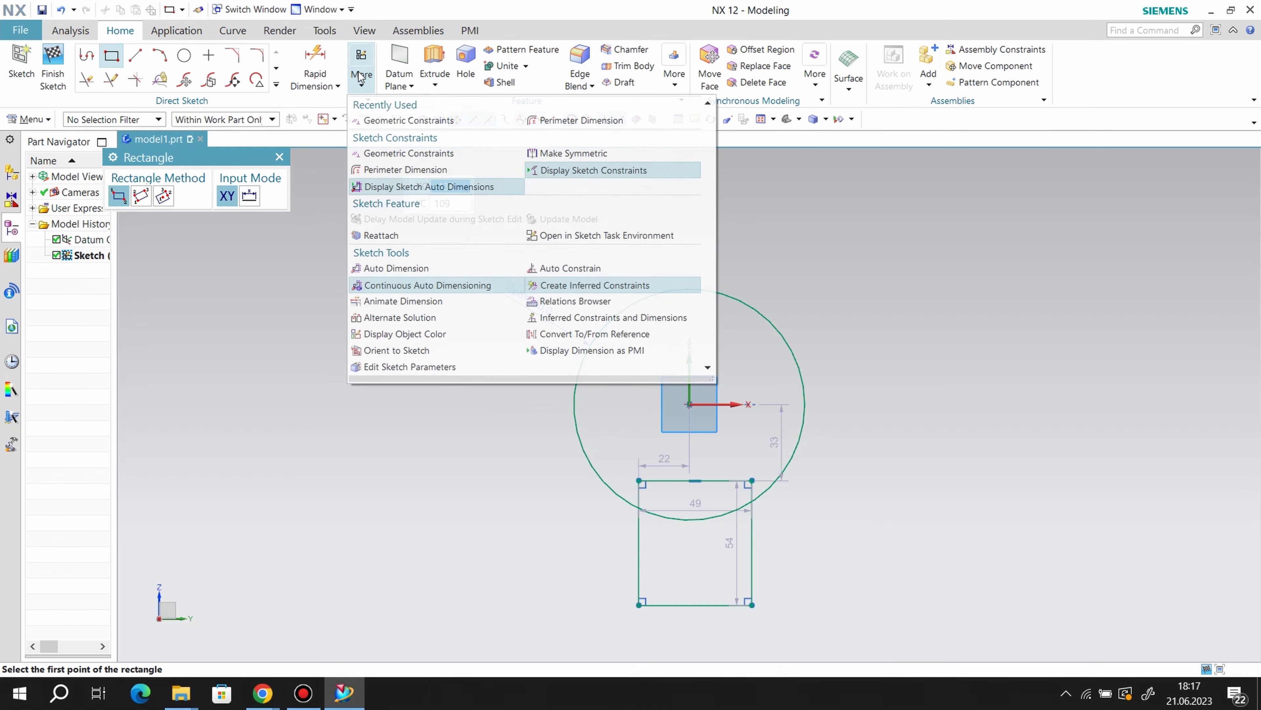
{"action": "left_click", "coordinate": [409, 120]}
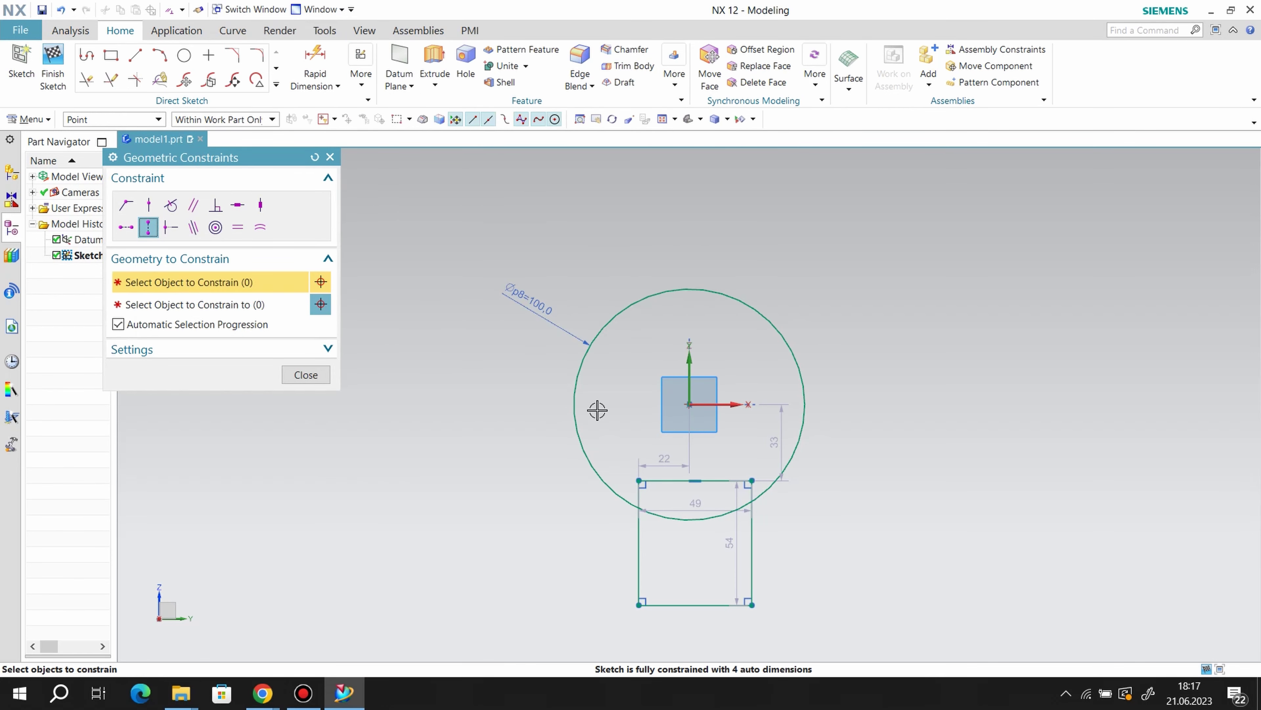
{"action": "left_click", "coordinate": [690, 480]}
{"action": "left_click", "coordinate": [689, 404]}
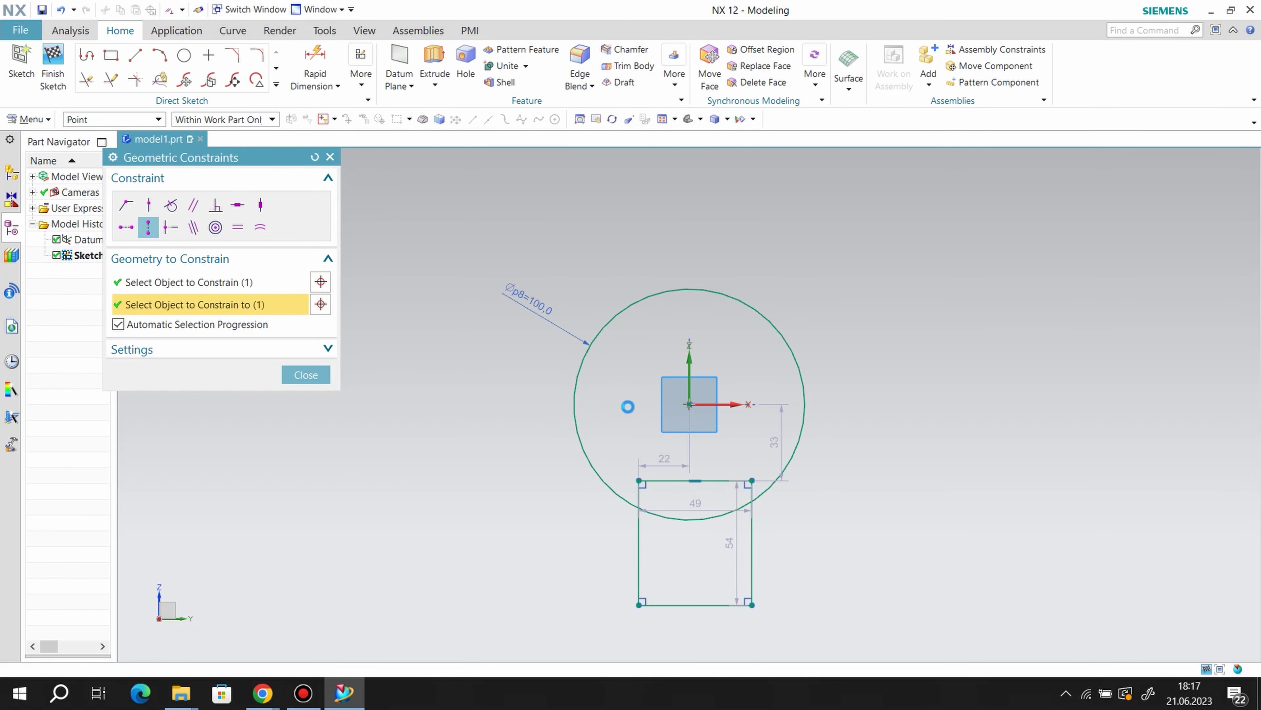
{"action": "left_click", "coordinate": [306, 375]}
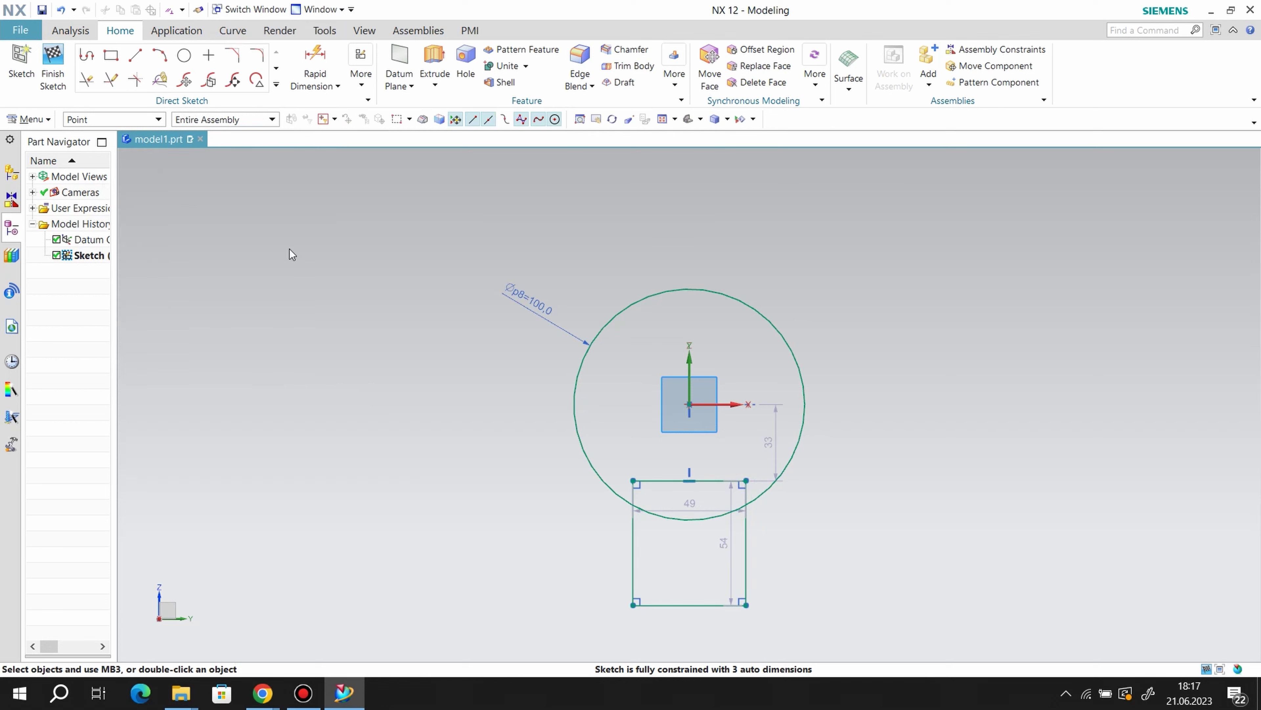
Dimension the rectangle: bottom edge 75 below the circle centre, width 56
{"action": "left_click", "coordinate": [315, 52]}
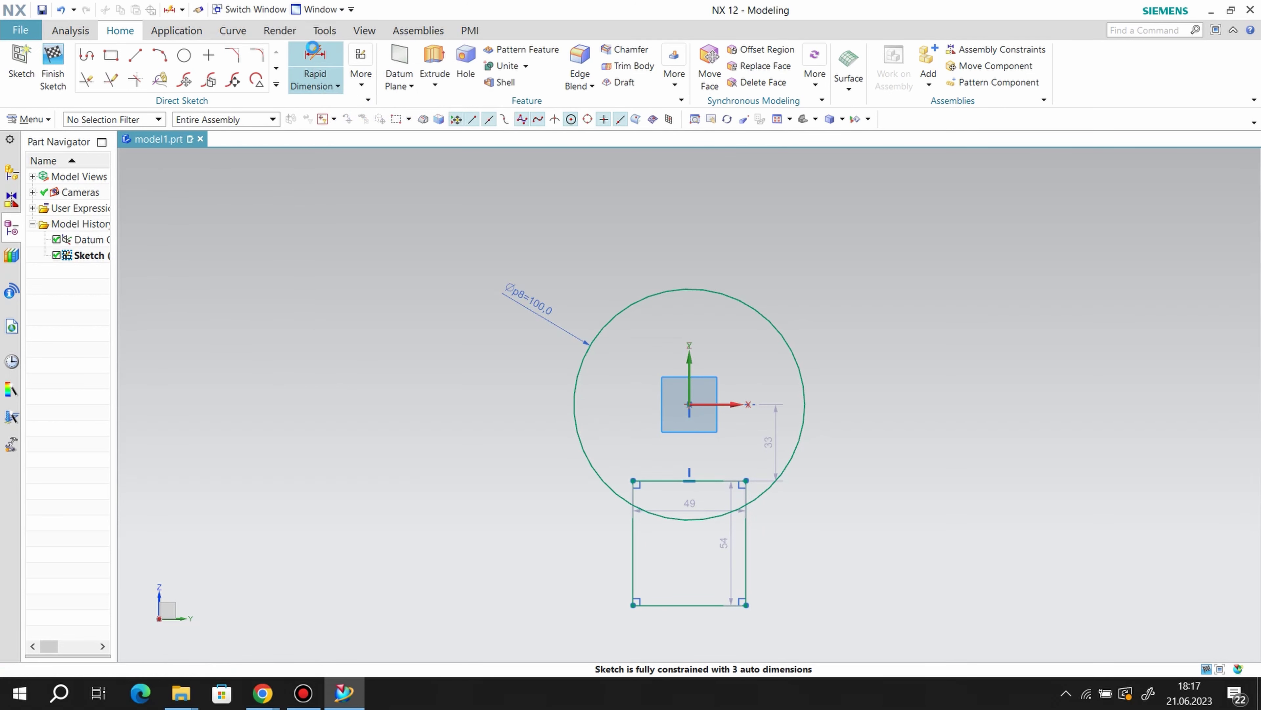
{"action": "left_click", "coordinate": [655, 605]}
{"action": "left_click", "coordinate": [575, 423]}
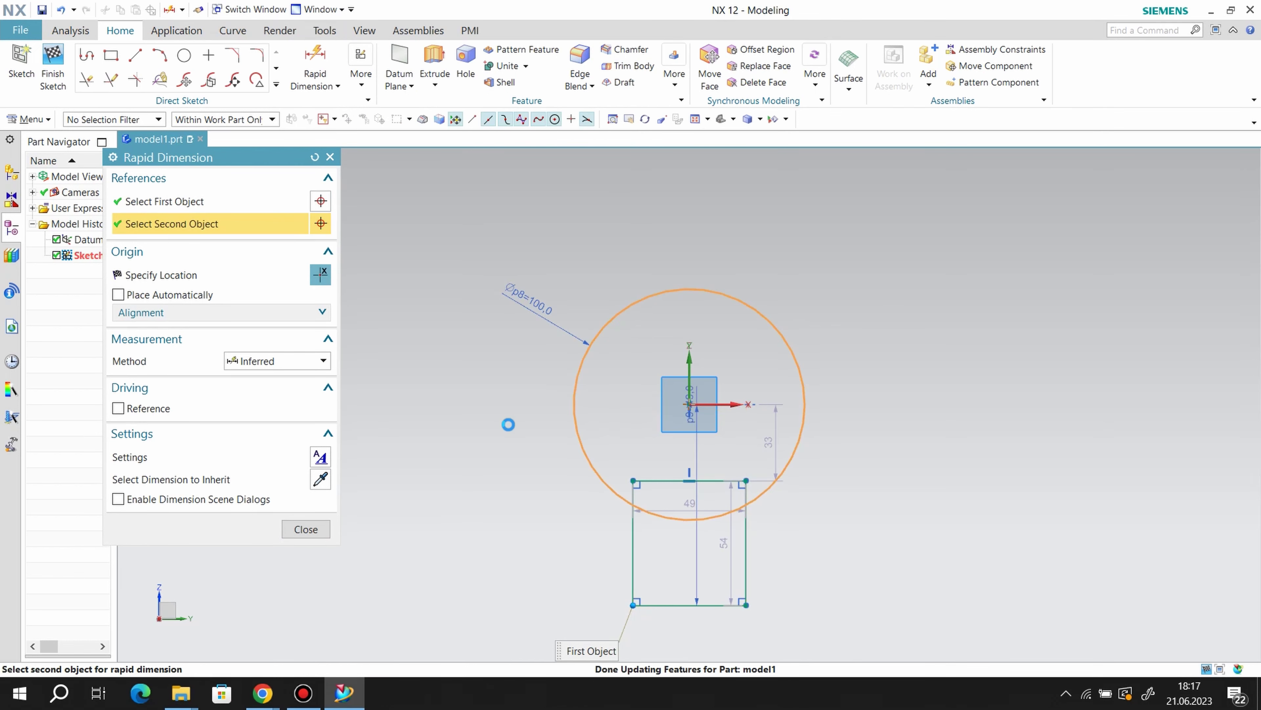
{"action": "left_click", "coordinate": [514, 467]}
{"action": "type", "text": "75"}
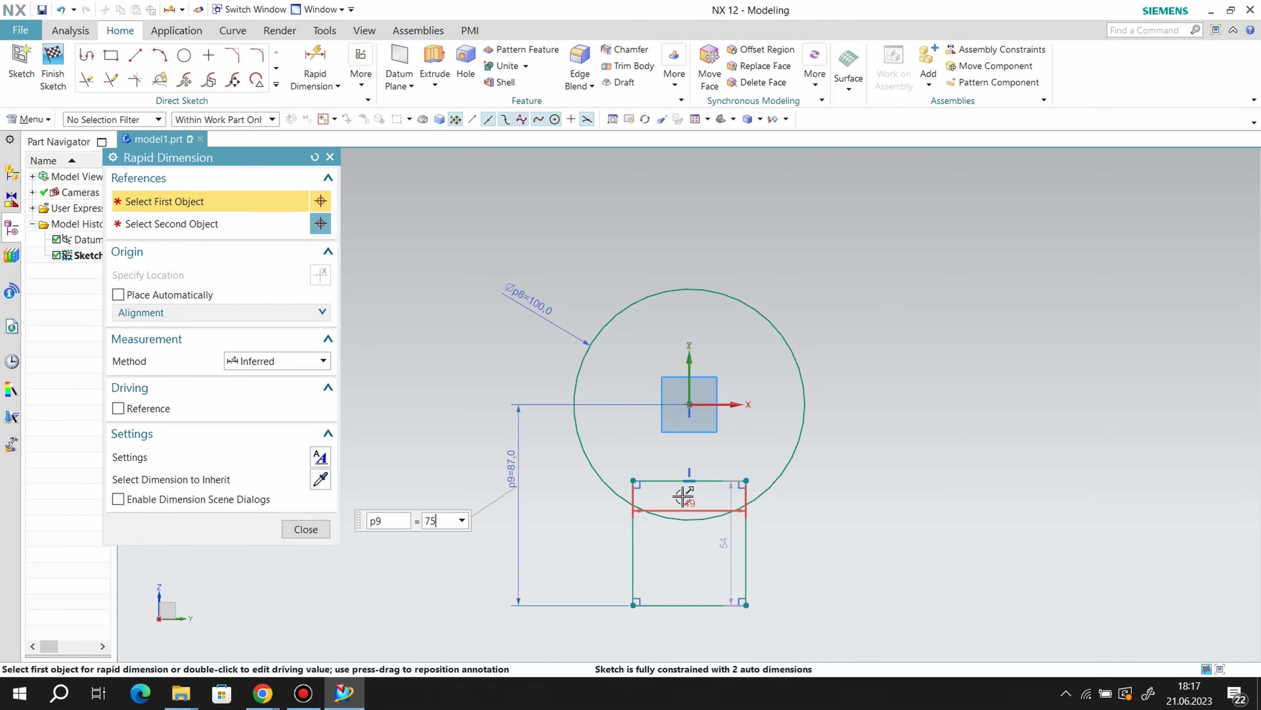
{"action": "key", "text": "Return"}
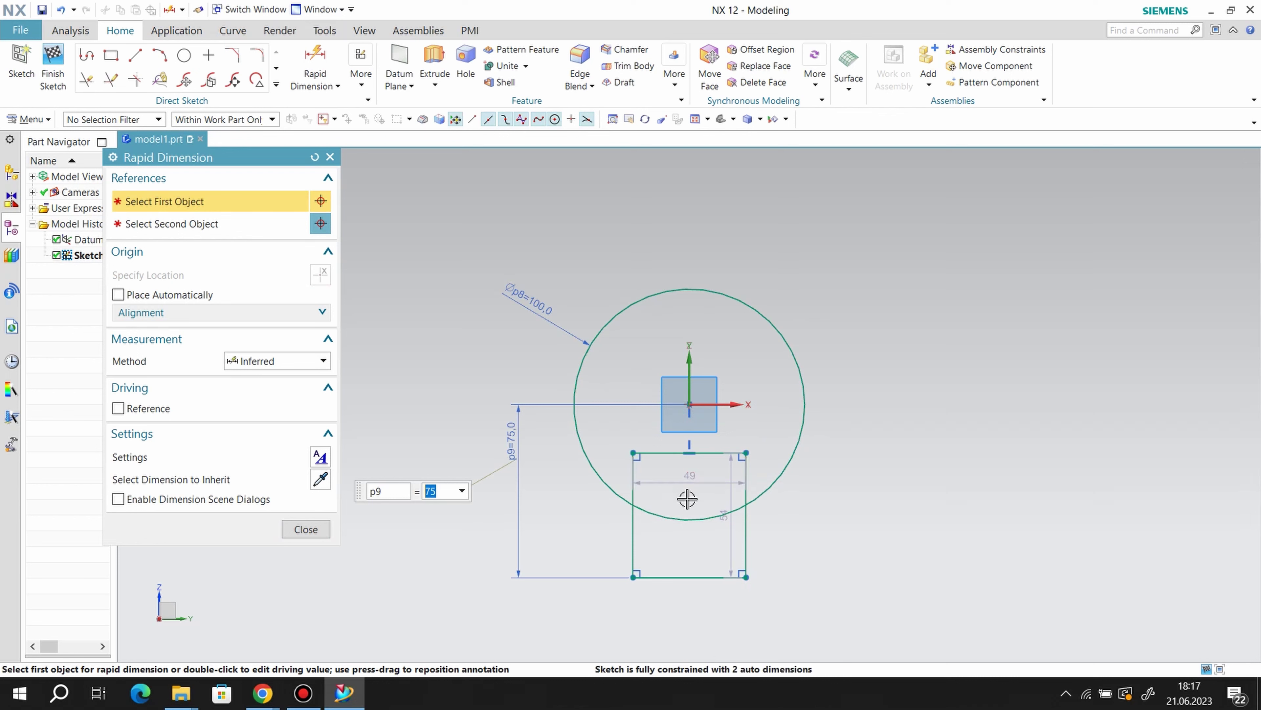
{"action": "left_click", "coordinate": [649, 582]}
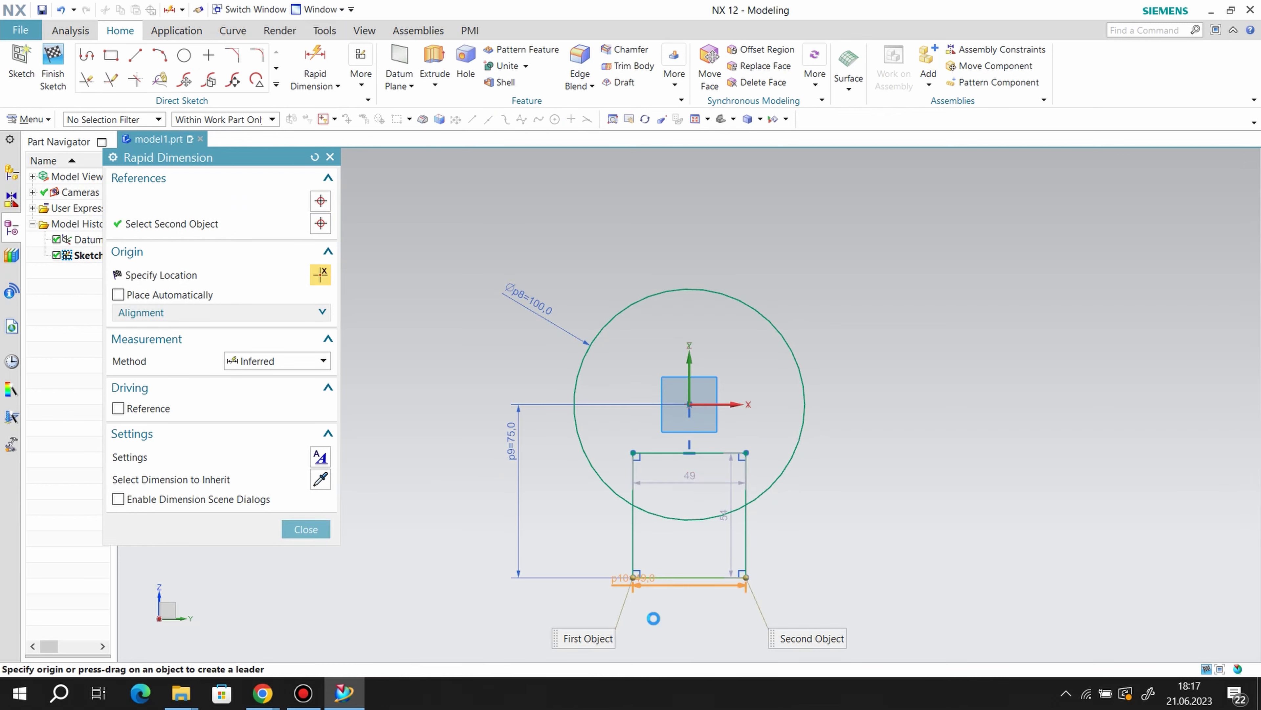
{"action": "left_click", "coordinate": [821, 618]}
{"action": "type", "text": "56"}
{"action": "key", "text": "Return"}
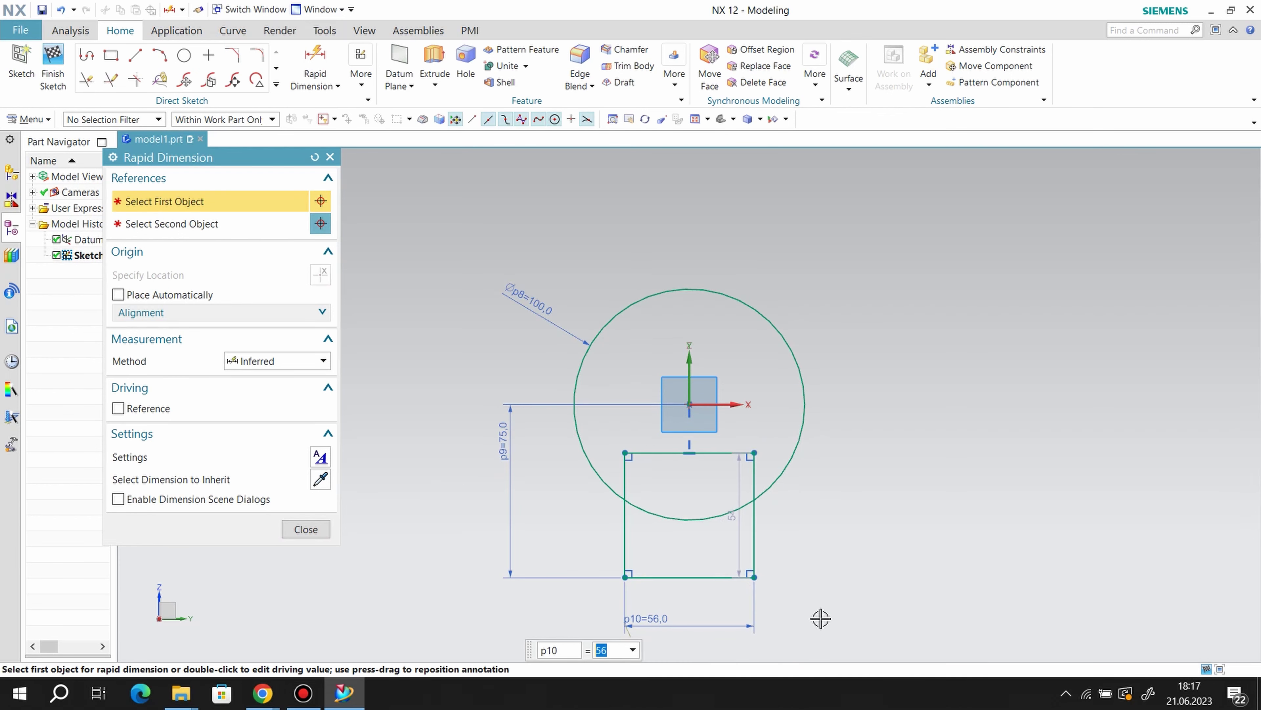
{"action": "left_click", "coordinate": [321, 525]}
Quick-trim the rectangle's top edge and the overlapping arc into a keyhole outline
{"action": "key", "text": "t"}
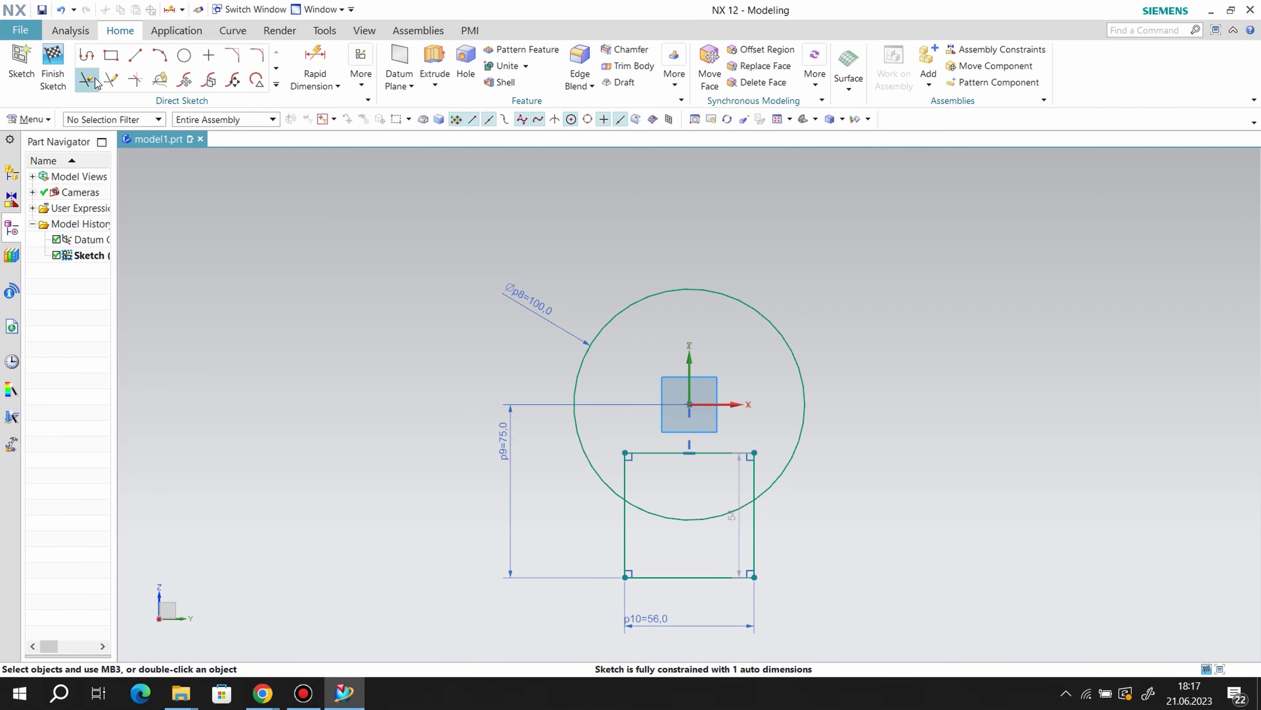
{"action": "left_click_drag", "start_coordinate": [647, 424], "coordinate": [685, 528]}
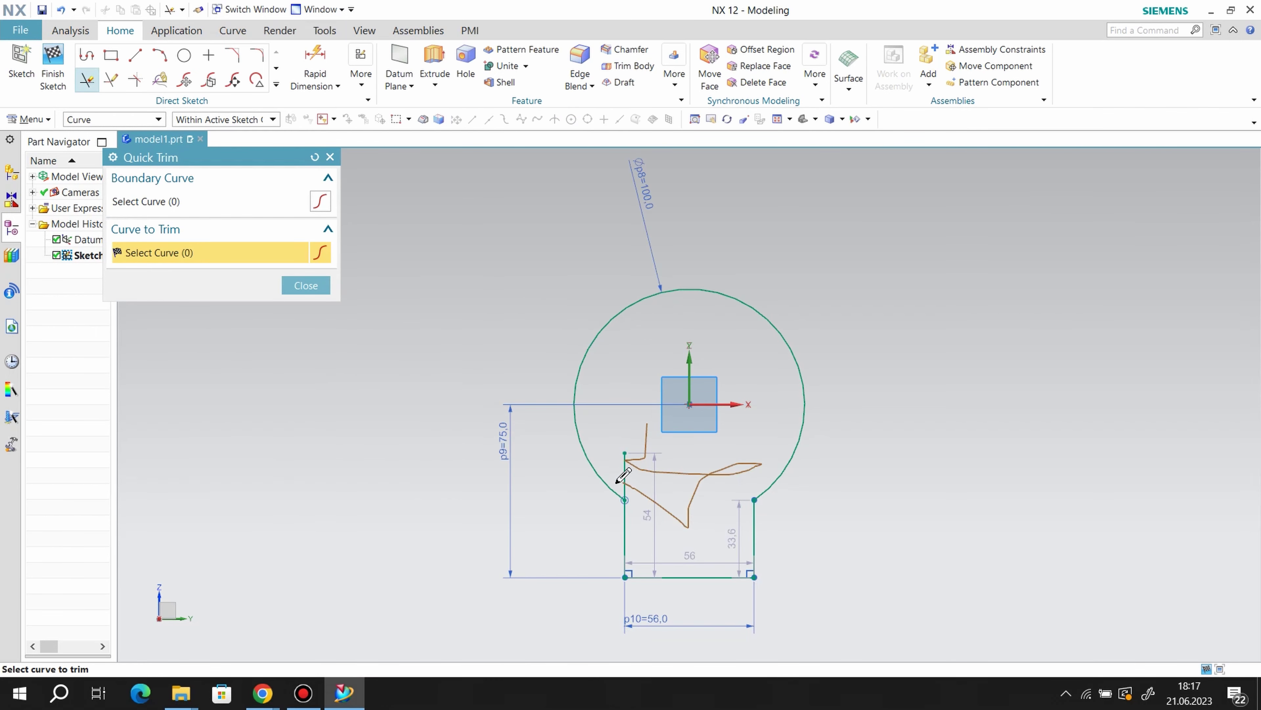
{"action": "left_click", "coordinate": [307, 285]}
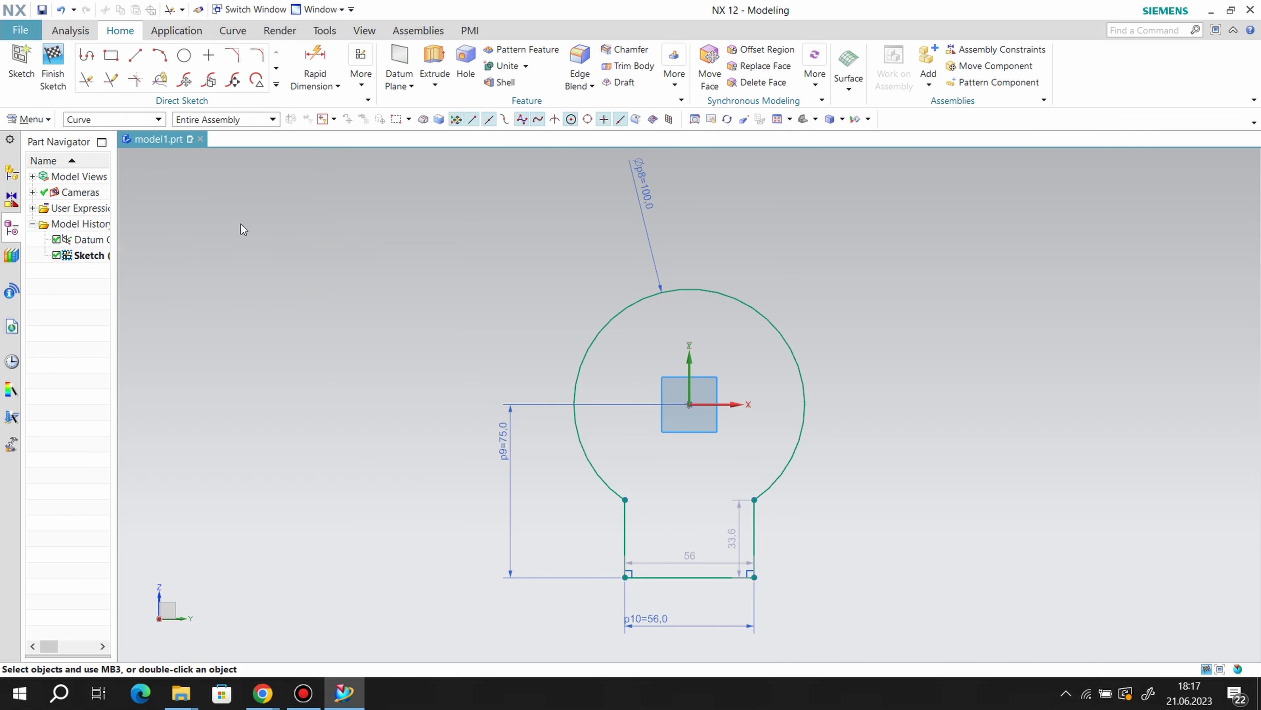
Draw a rectangle right of the circle, its left-edge midpoint constrained to the origin
{"action": "left_click", "coordinate": [112, 58]}
{"action": "left_click", "coordinate": [773, 386]}
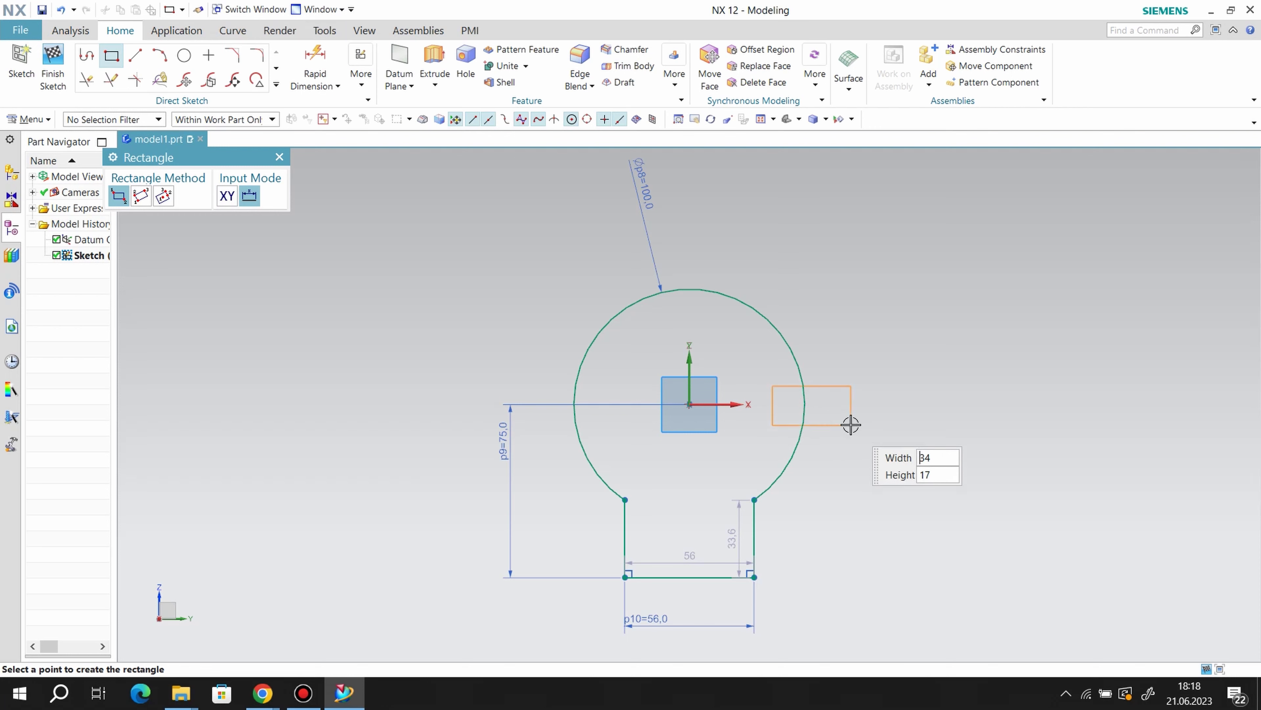
{"action": "left_click", "coordinate": [975, 436]}
{"action": "left_click", "coordinate": [361, 67]}
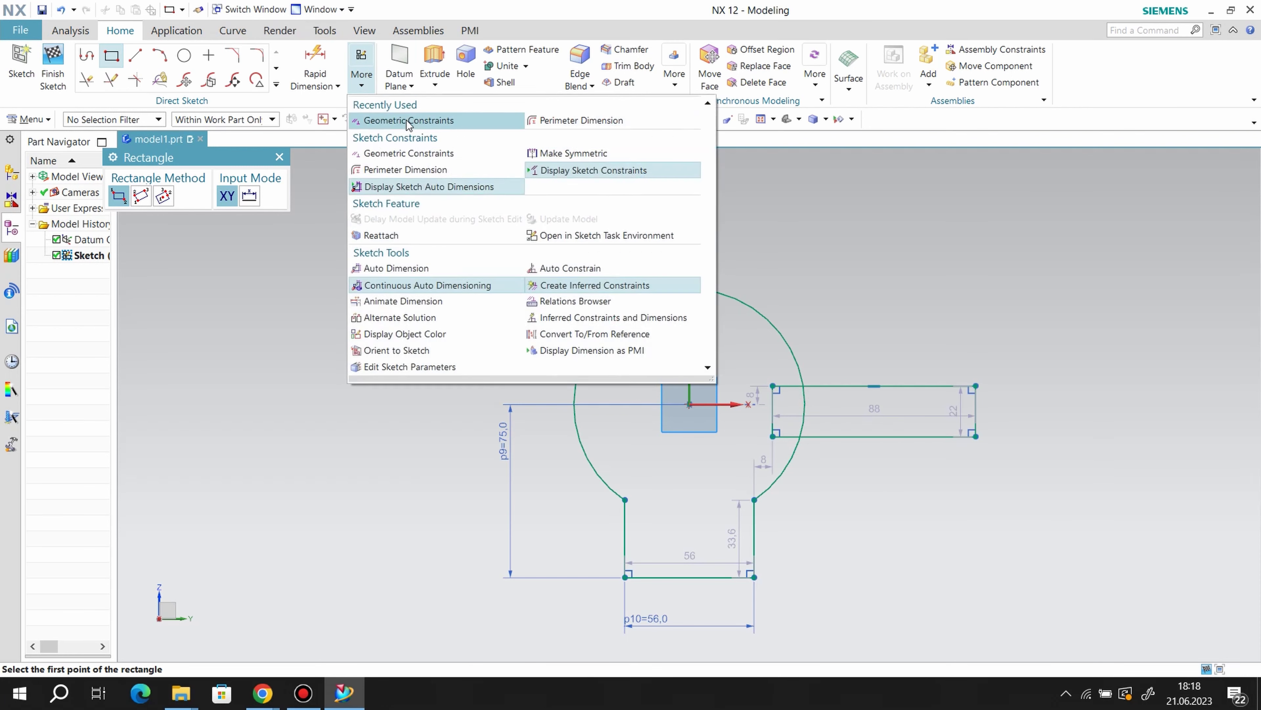
{"action": "left_click", "coordinate": [407, 121]}
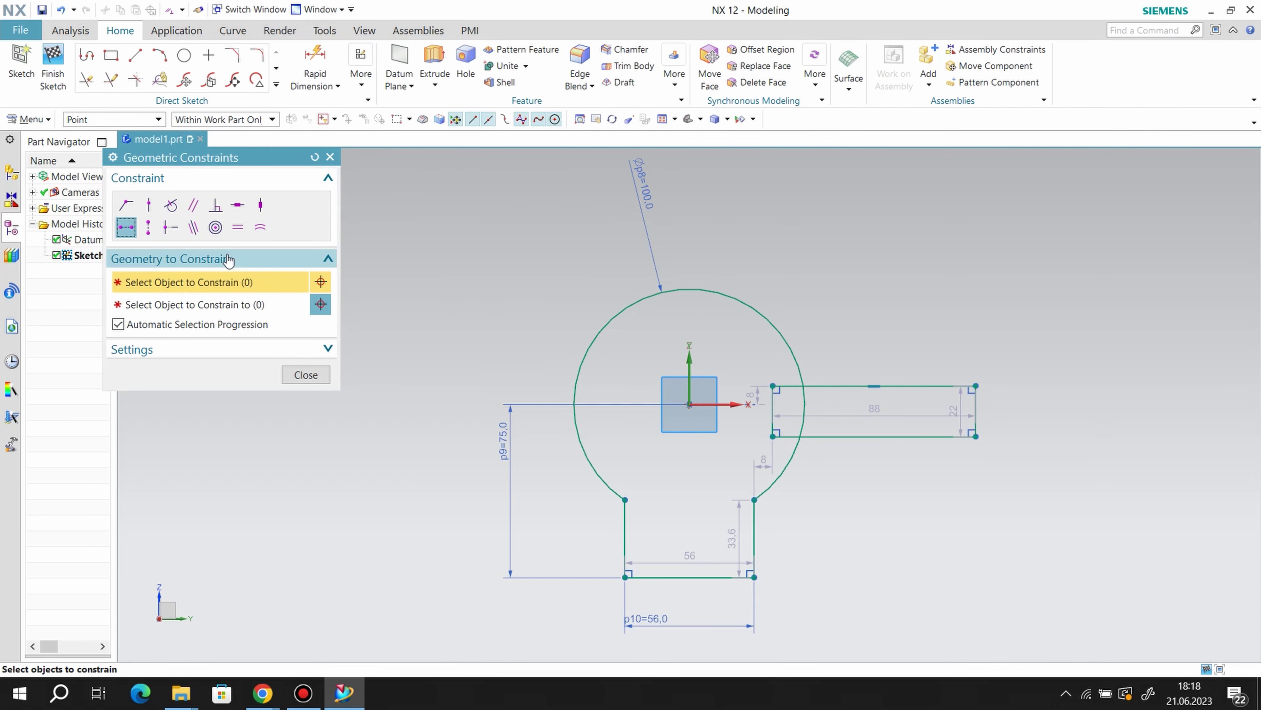
{"action": "left_click", "coordinate": [687, 404]}
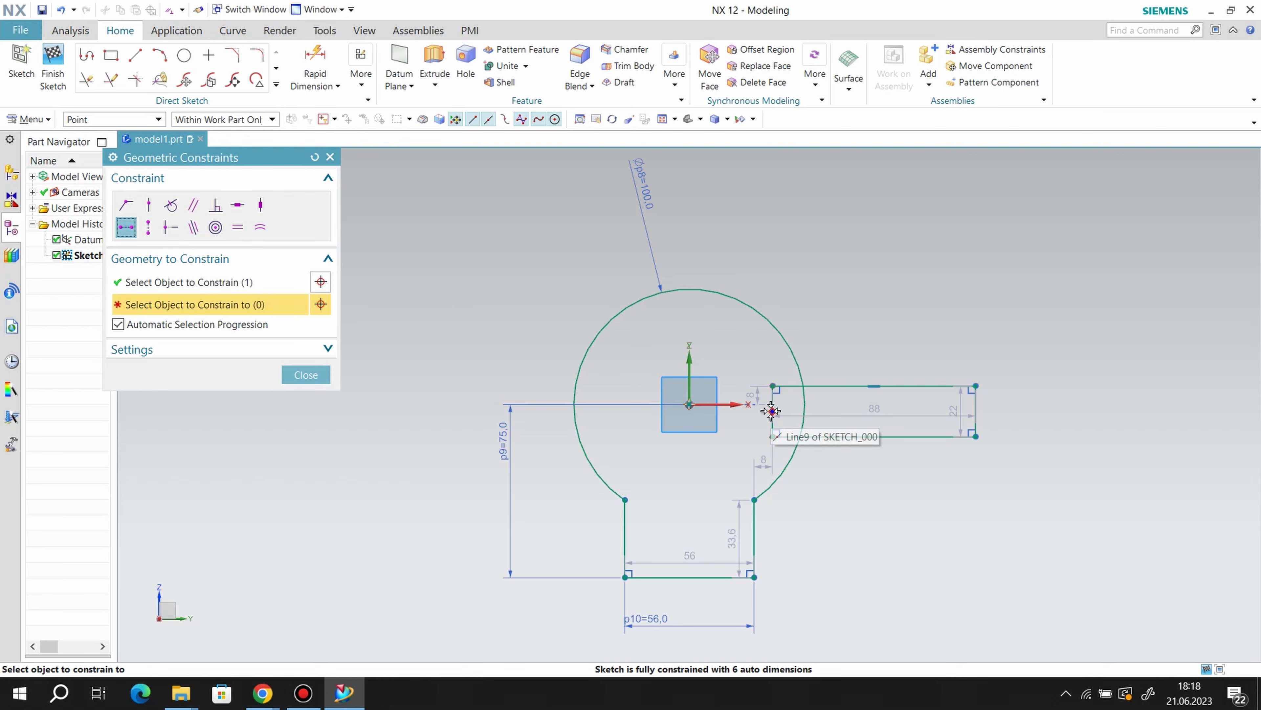
{"action": "left_click", "coordinate": [772, 410]}
{"action": "left_click", "coordinate": [306, 375]}
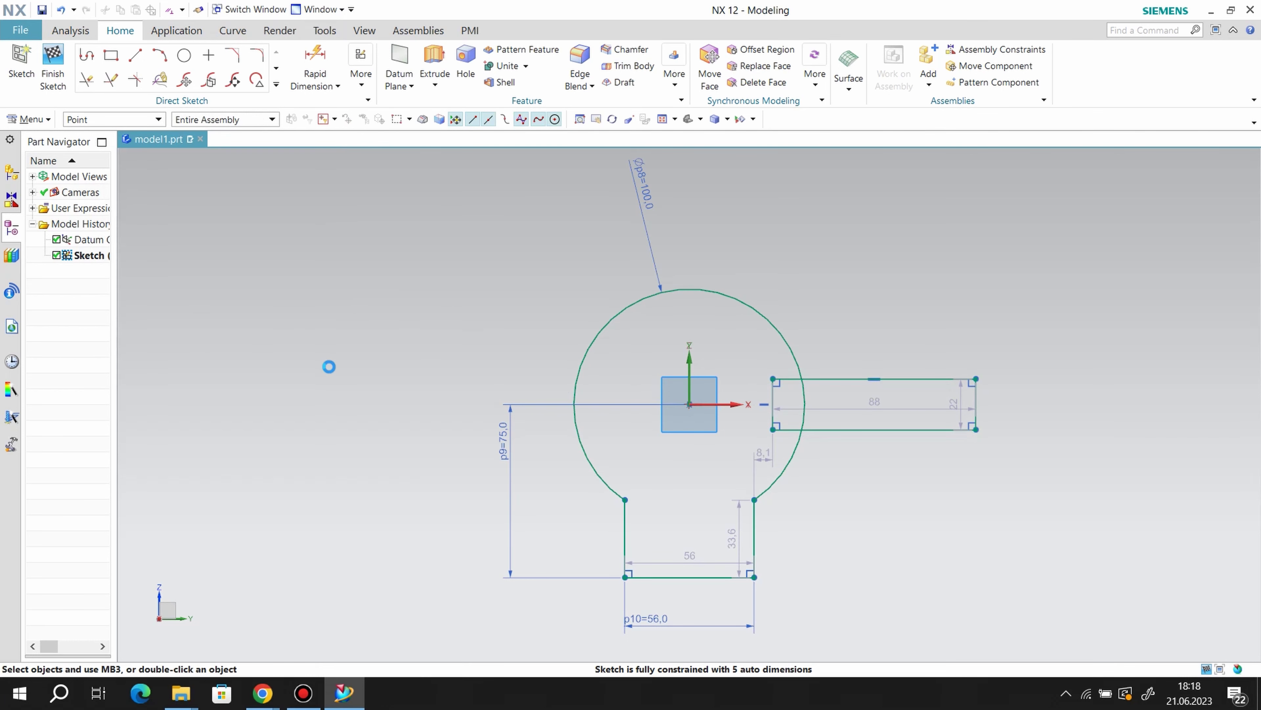
Change the rectangle's height dimension to 10
{"action": "double_click", "coordinate": [955, 399]}
{"action": "type", "text": "10"}
{"action": "key", "text": "Return"}
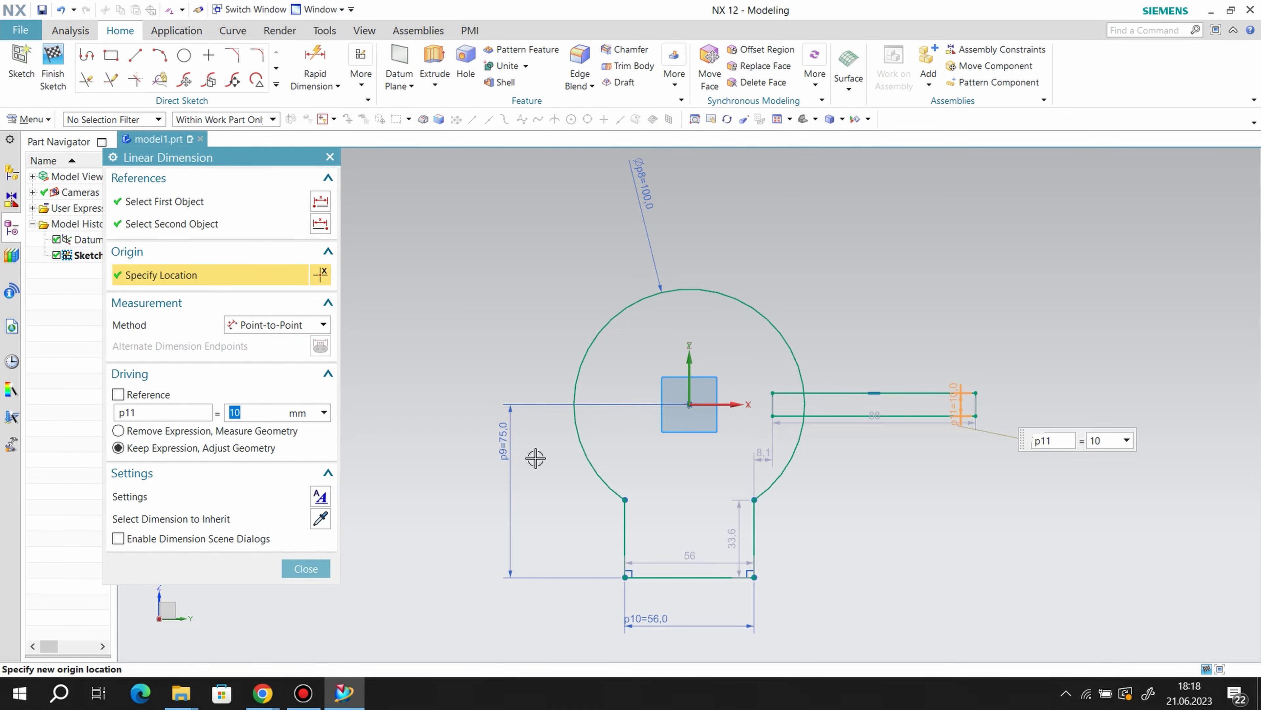
{"action": "left_click", "coordinate": [317, 573]}
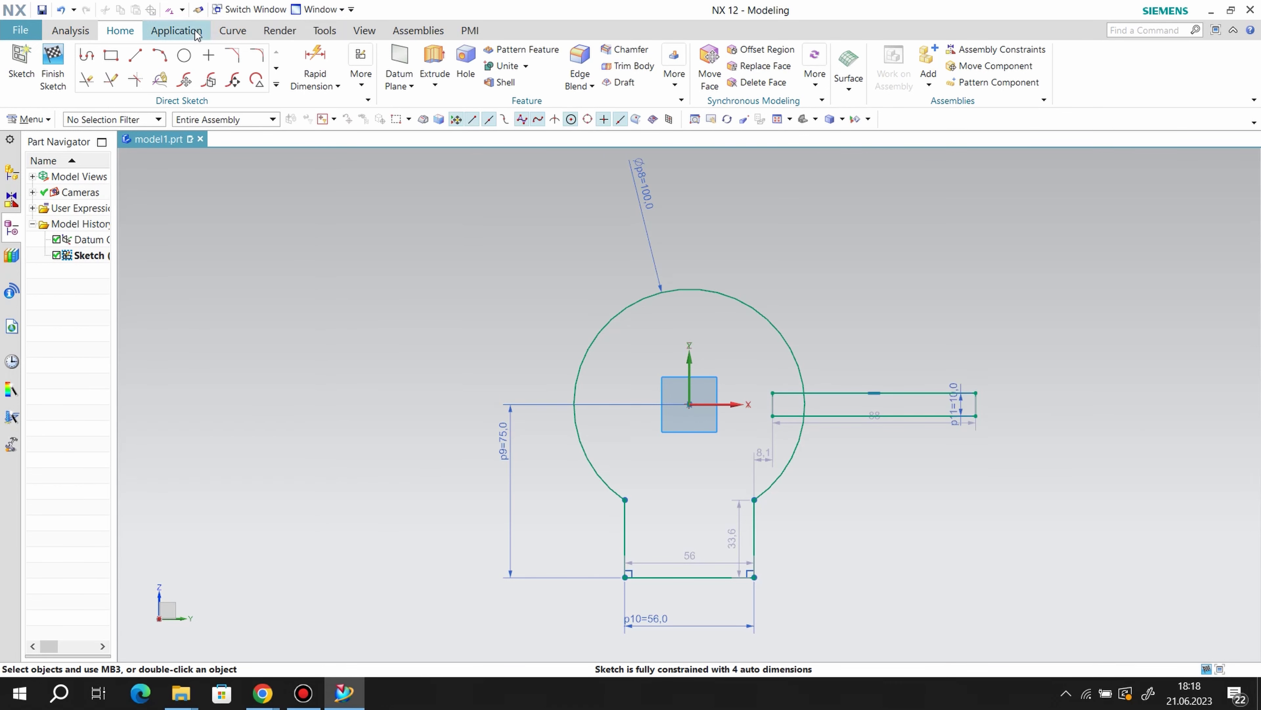
Draw a circle at the tab's right end, its centre 100 from the big circle's centre
{"action": "left_click", "coordinate": [184, 56]}
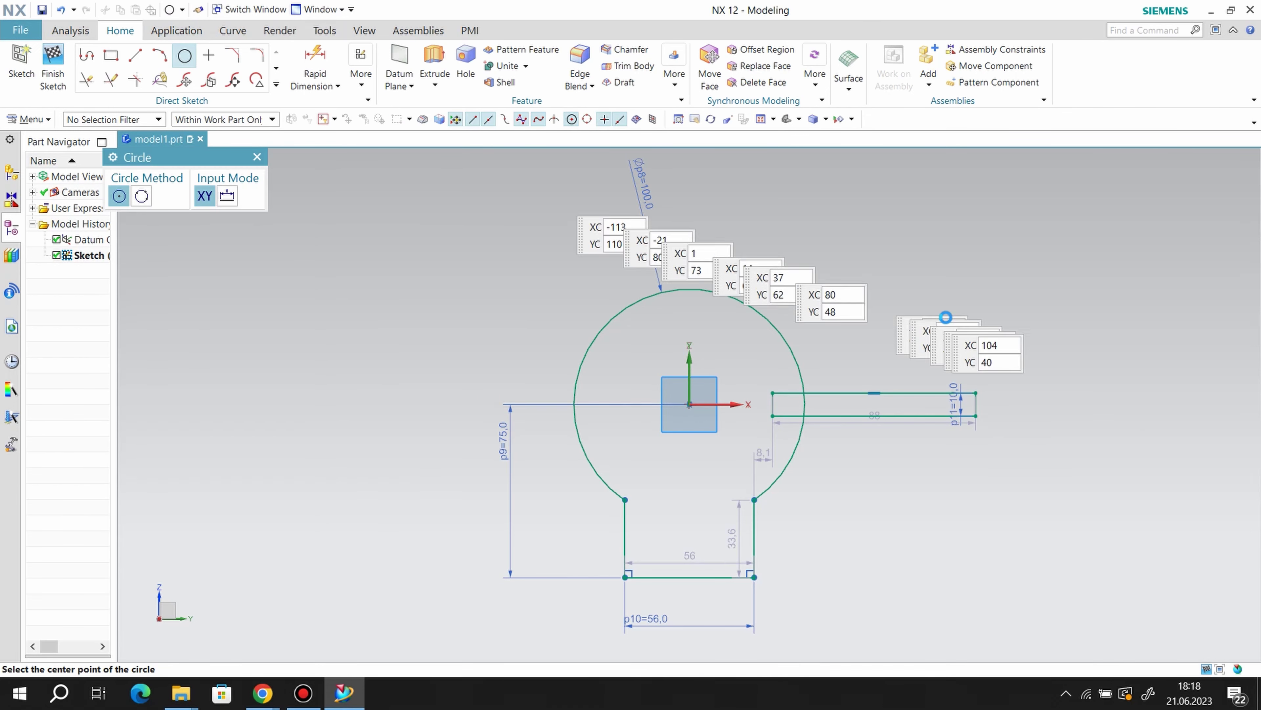
{"action": "left_click", "coordinate": [975, 404]}
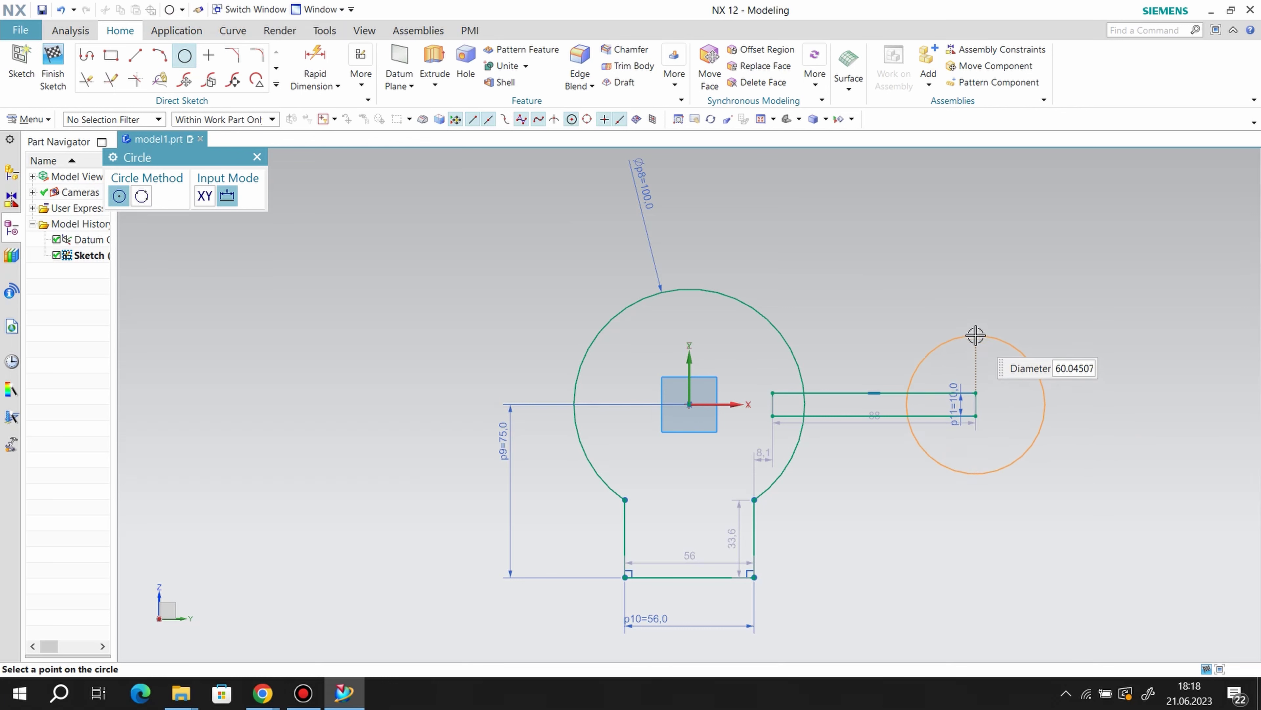
{"action": "left_click", "coordinate": [975, 318]}
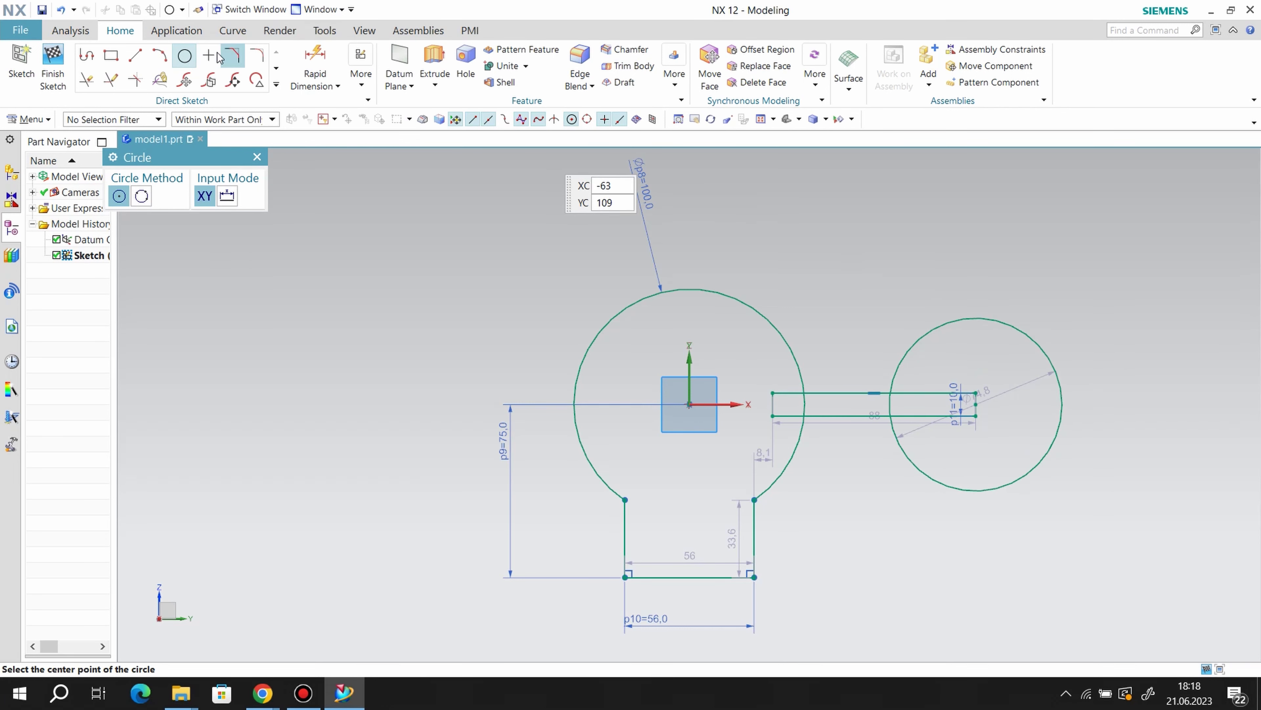
{"action": "left_click", "coordinate": [315, 65]}
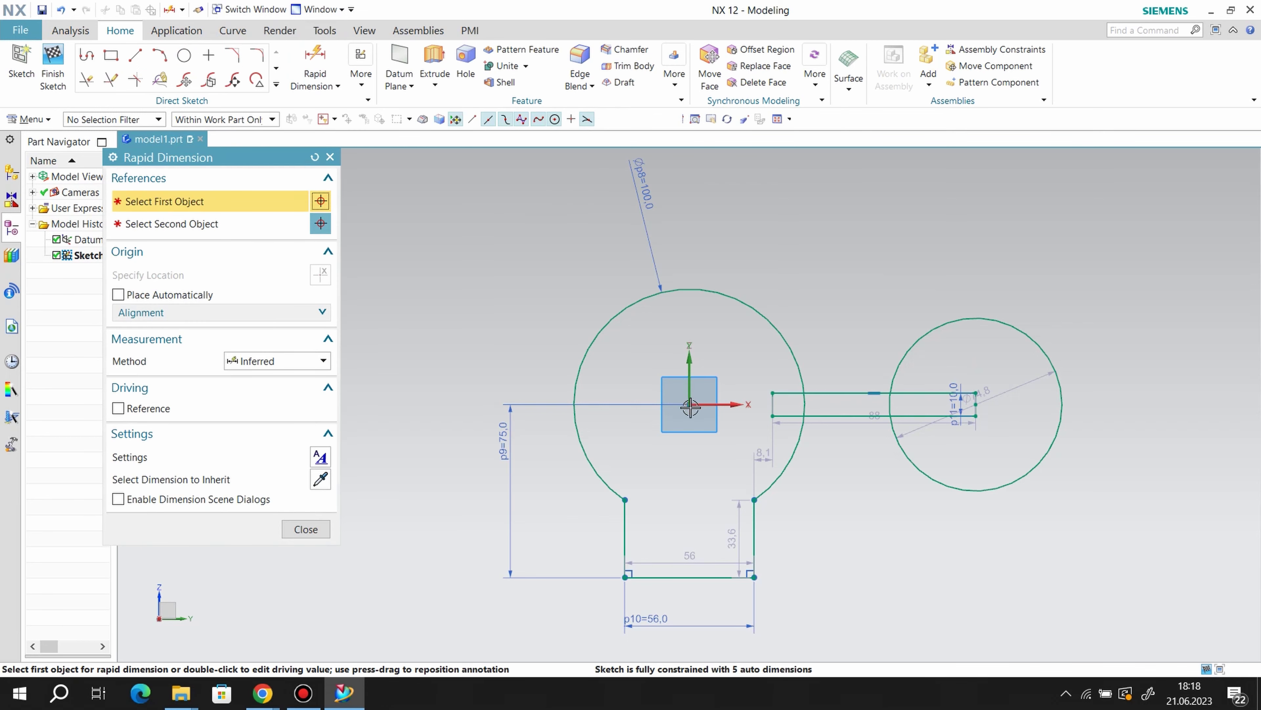
{"action": "left_click", "coordinate": [692, 288]}
{"action": "left_click", "coordinate": [975, 405]}
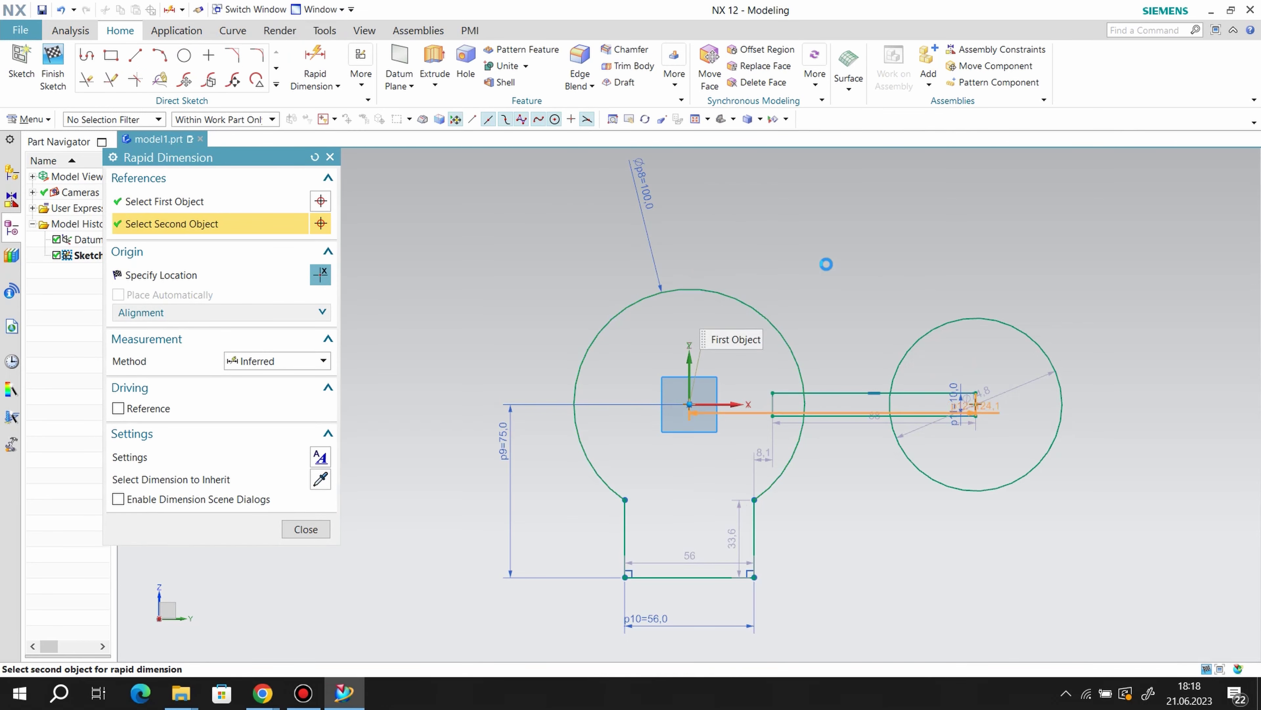
{"action": "left_click", "coordinate": [820, 242]}
{"action": "type", "text": "100"}
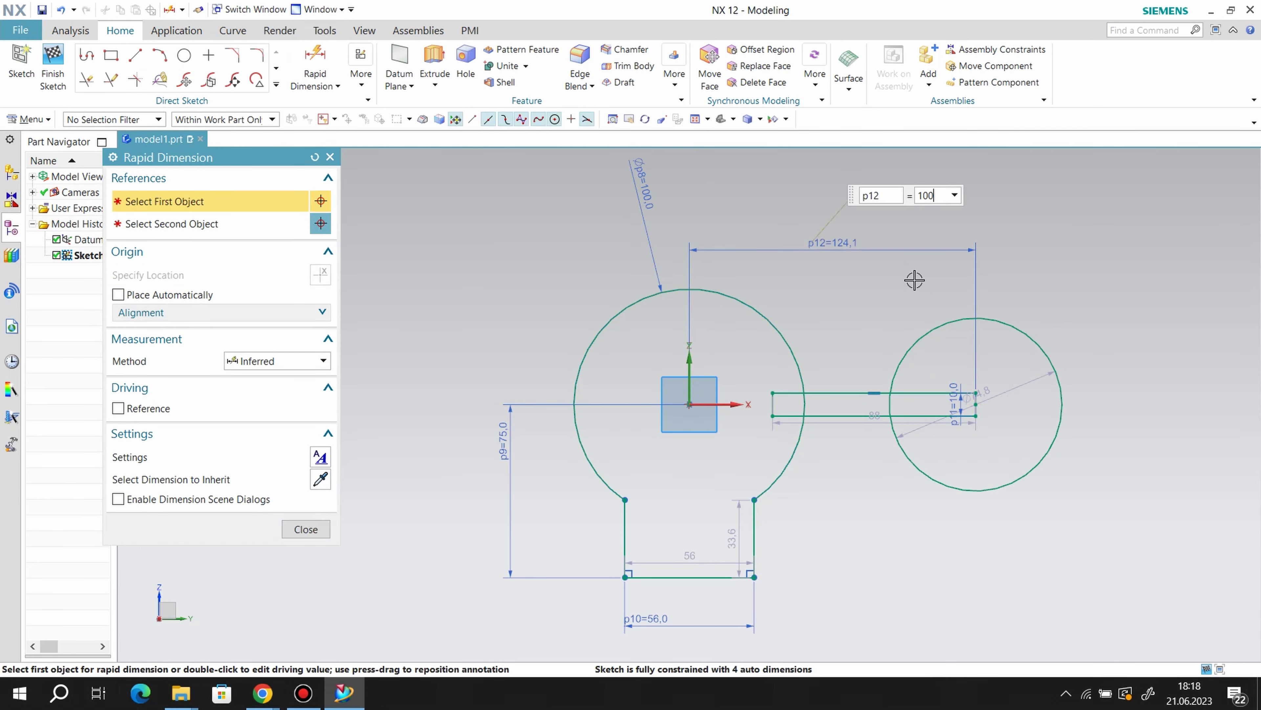
{"action": "key", "text": "Return"}
Dimension the small circle's diameter to 50
{"action": "left_click", "coordinate": [916, 279]}
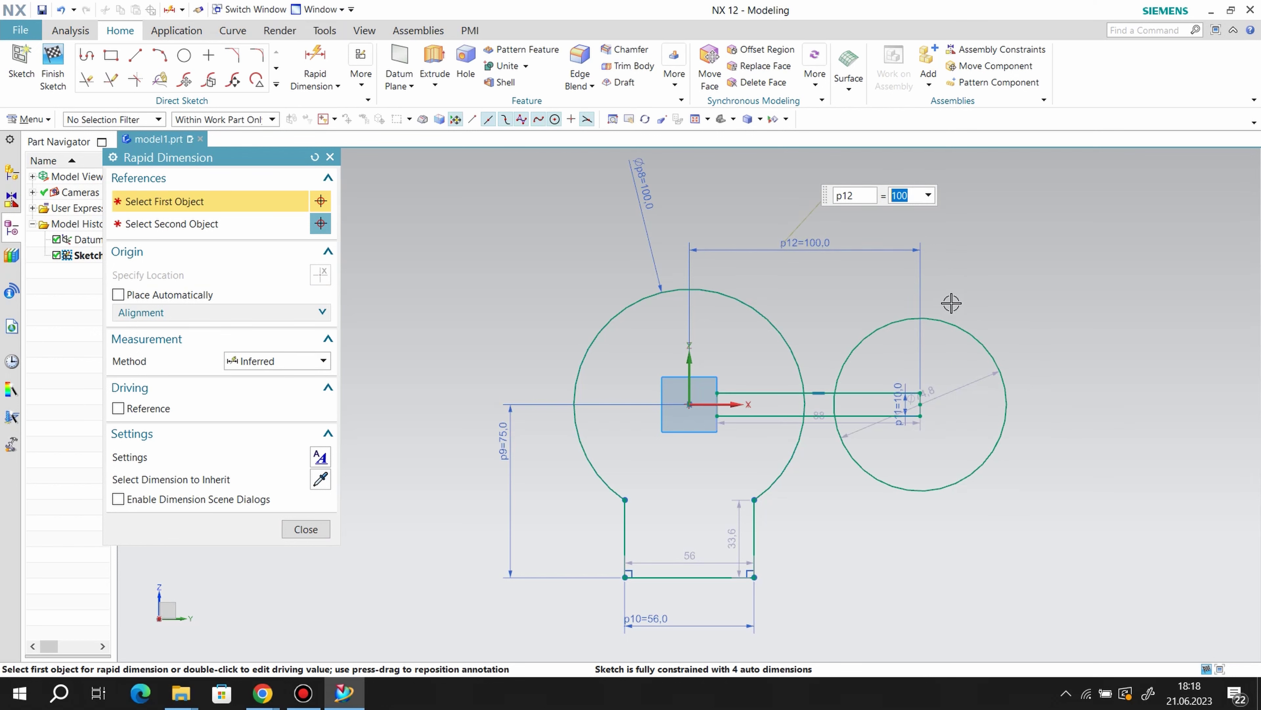
{"action": "left_click", "coordinate": [1015, 297]}
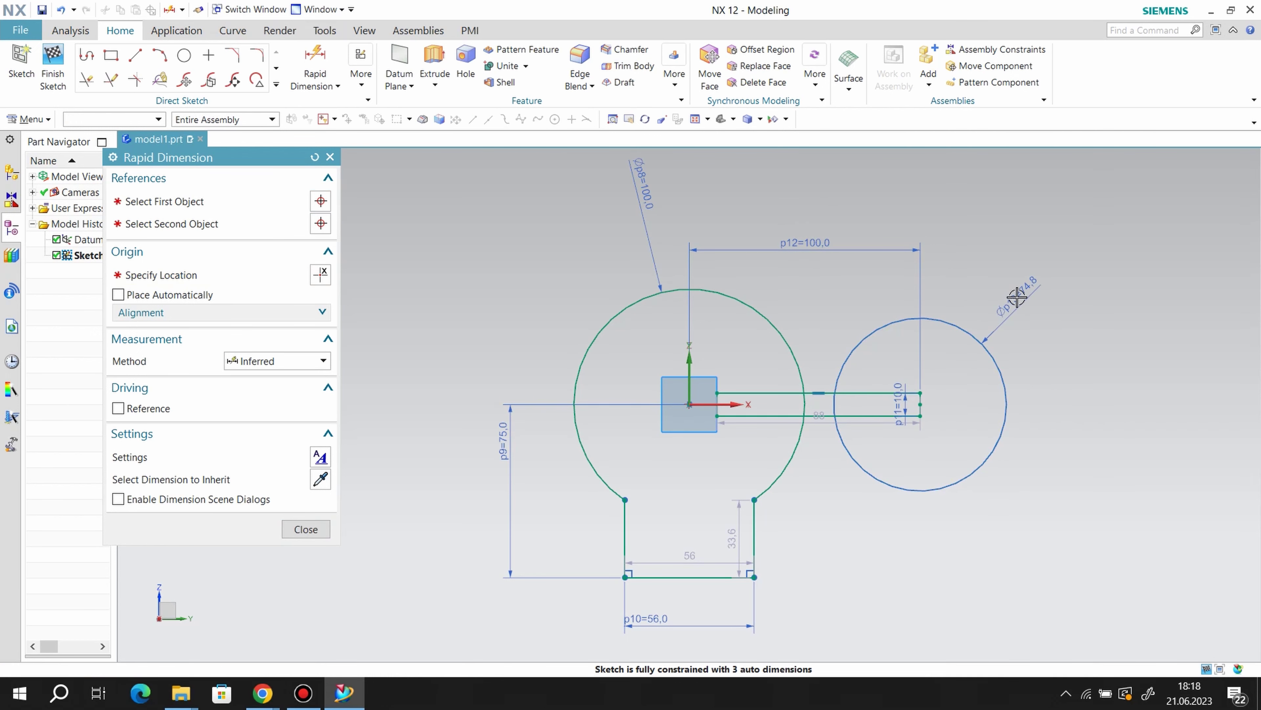
{"action": "type", "text": "50"}
{"action": "key", "text": "Return"}
{"action": "double_click", "coordinate": [1017, 297]}
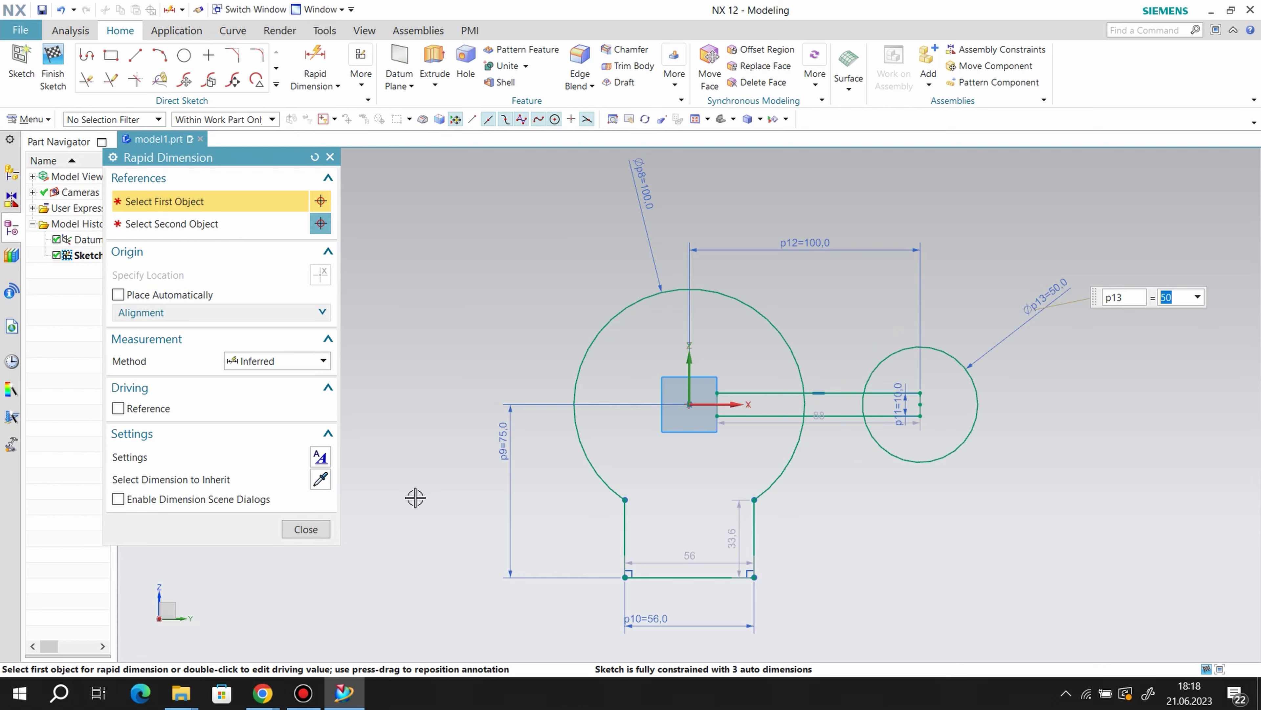
{"action": "left_click", "coordinate": [305, 529]}
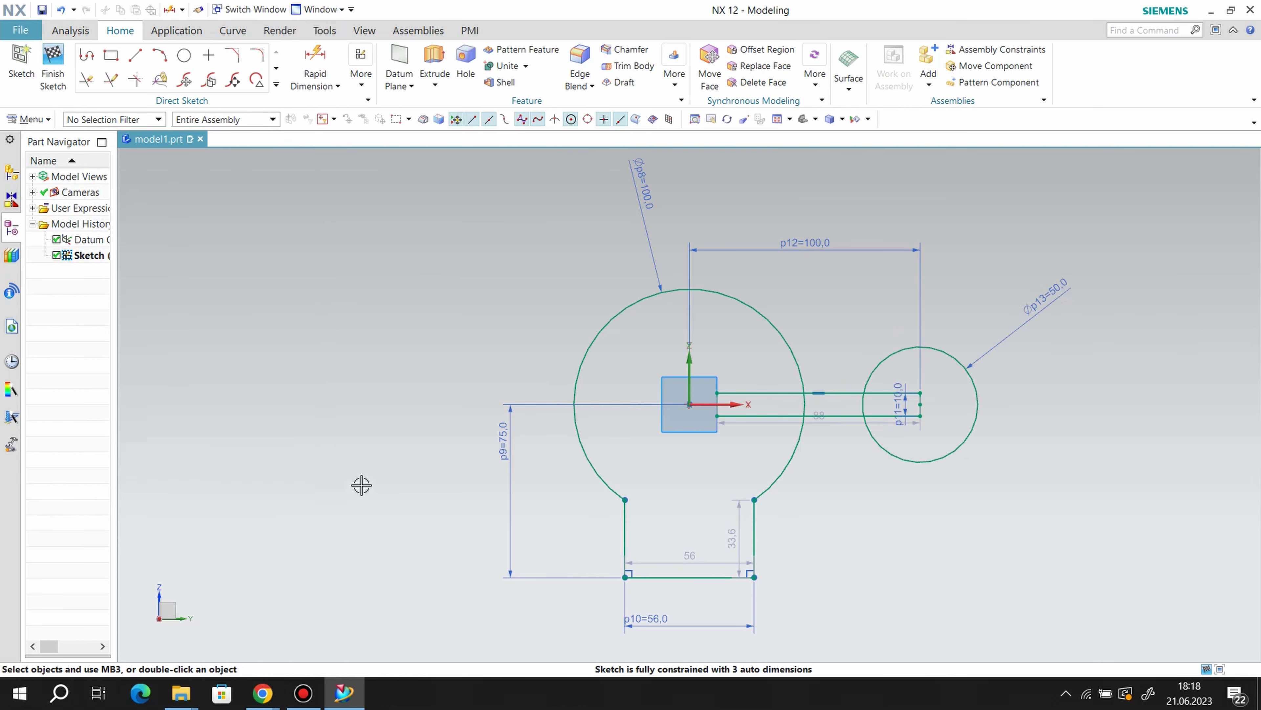
Quick-trim the tab lines inside the small circle and its arc between them, then finish
{"action": "left_click", "coordinate": [86, 80]}
{"action": "left_click_drag", "start_coordinate": [938, 400], "coordinate": [878, 367]}
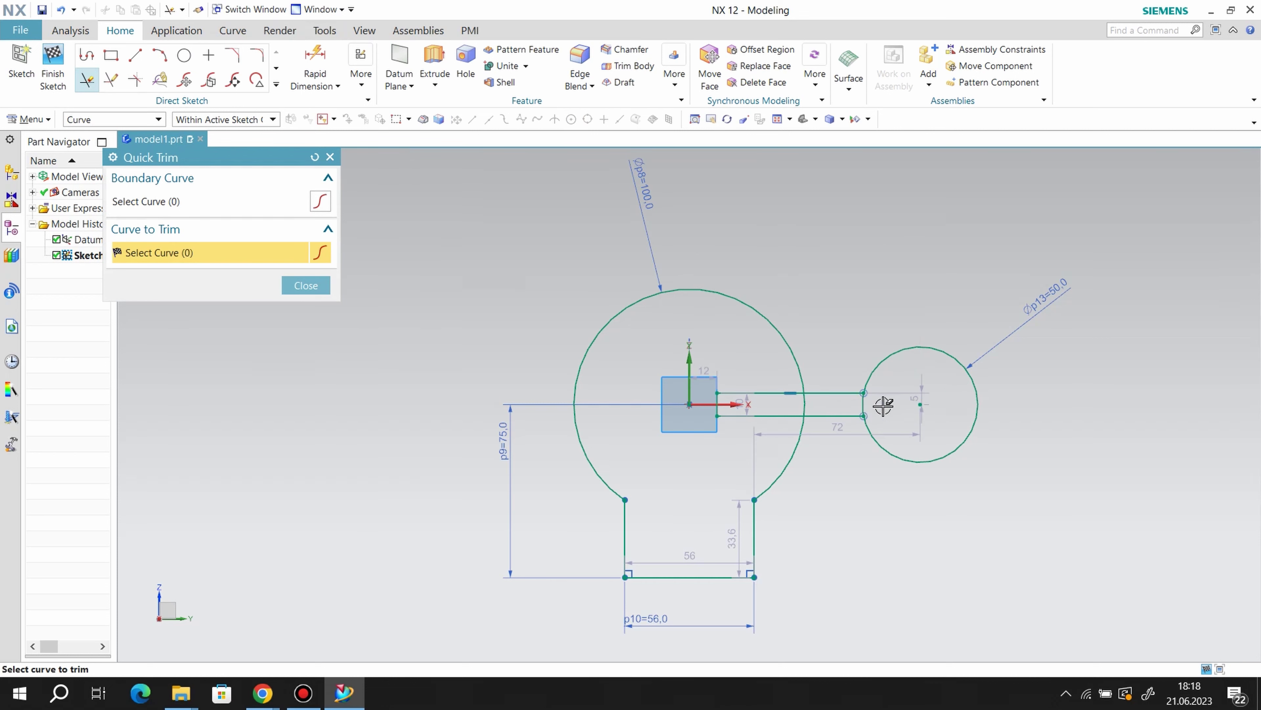
{"action": "mouse_move", "coordinate": [884, 406]}
{"action": "left_mouse_down"}
{"action": "mouse_move", "coordinate": [824, 402]}
{"action": "mouse_move", "coordinate": [736, 427]}
{"action": "left_mouse_up"}
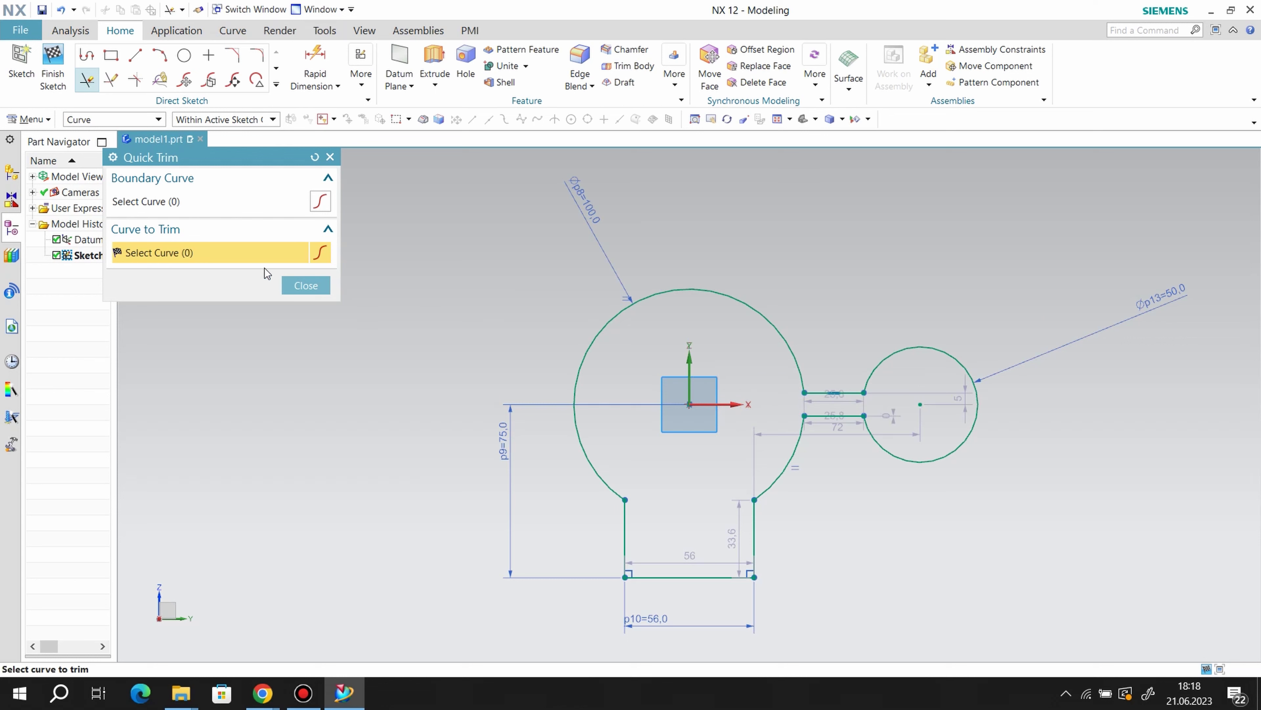
{"action": "left_click", "coordinate": [307, 282]}
{"action": "left_click", "coordinate": [69, 83]}
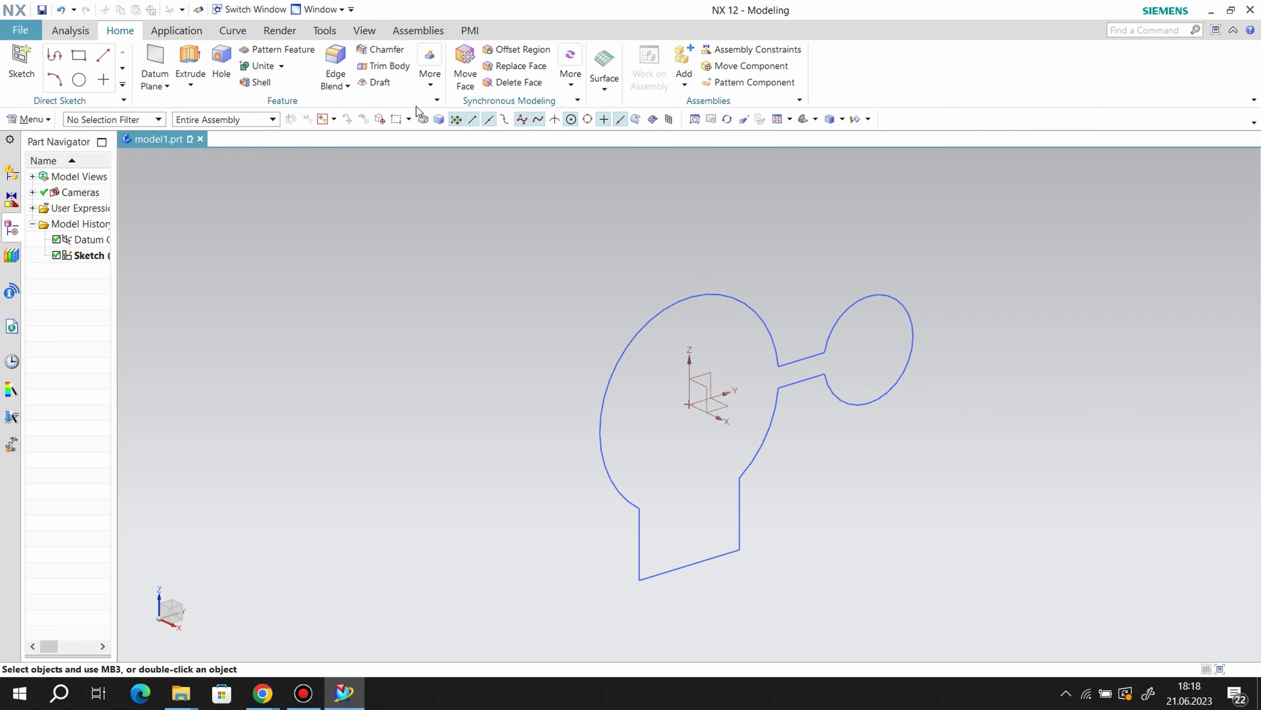
Extrude the sketch outline 20 mm symmetric as a new body with Boolean None
{"action": "left_click", "coordinate": [190, 65]}
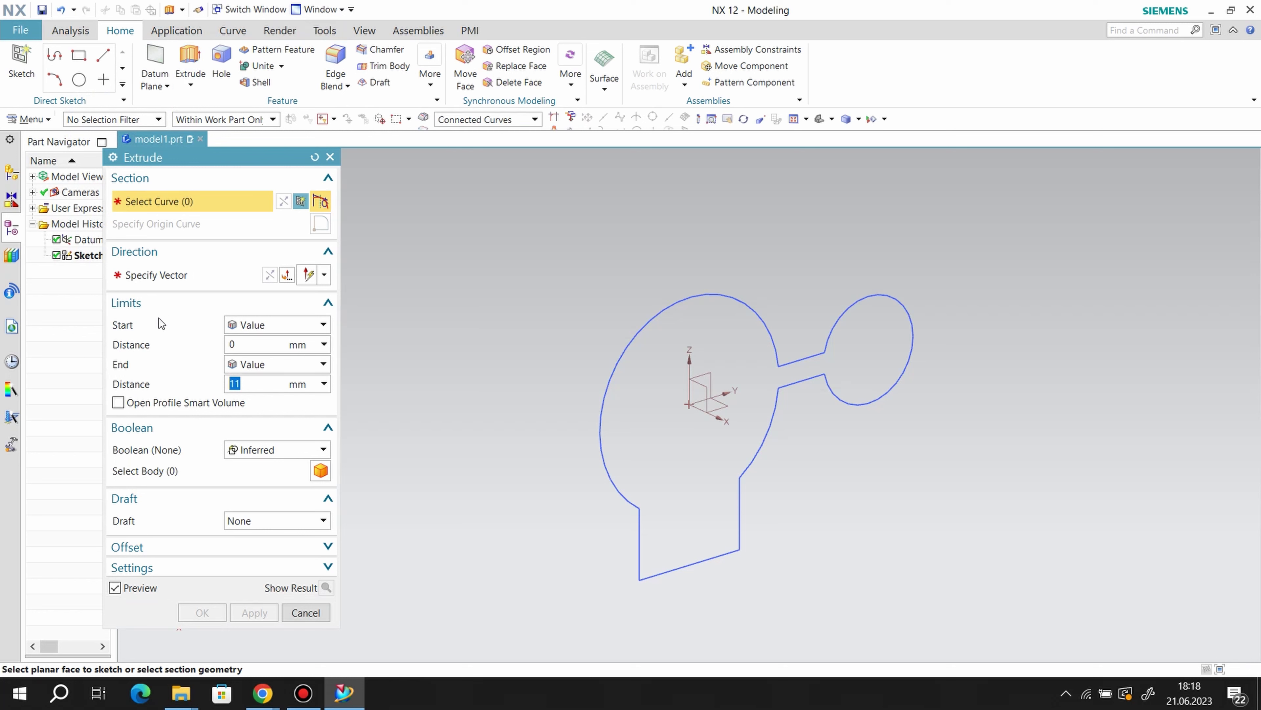
{"action": "left_click", "coordinate": [262, 326]}
{"action": "left_click", "coordinate": [266, 357]}
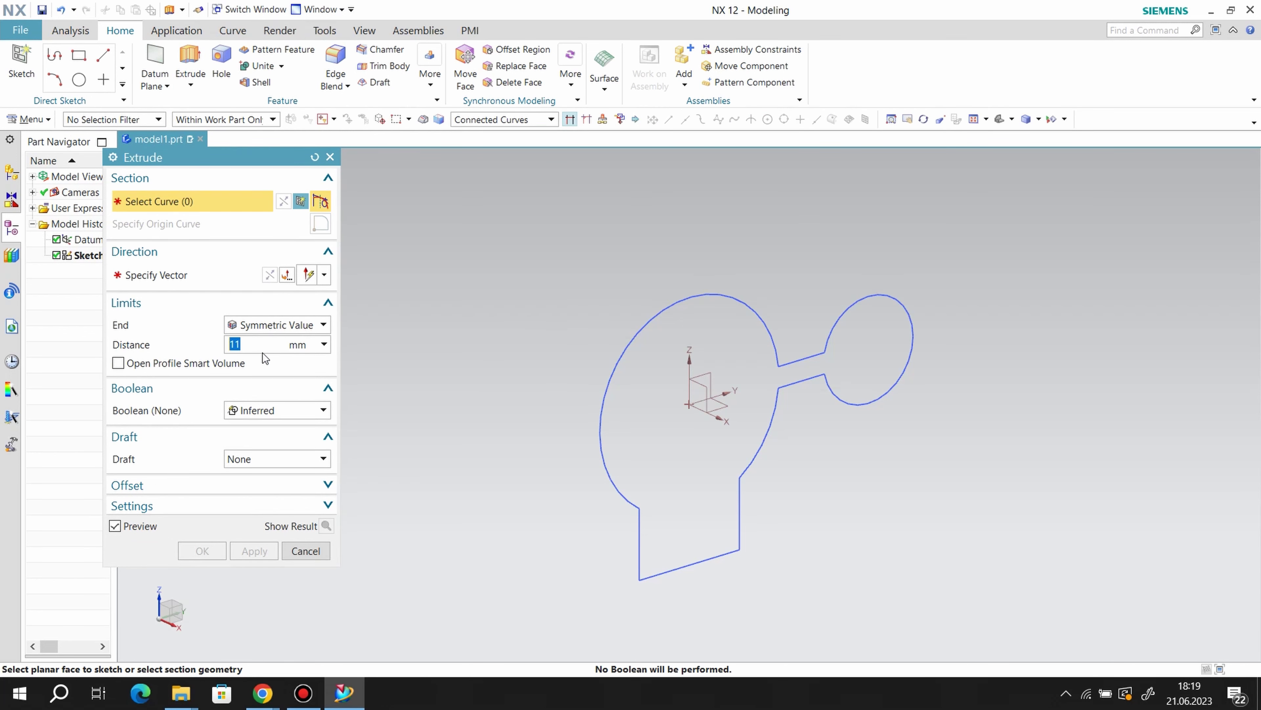
{"action": "type", "text": "20"}
{"action": "left_click", "coordinate": [71, 256]}
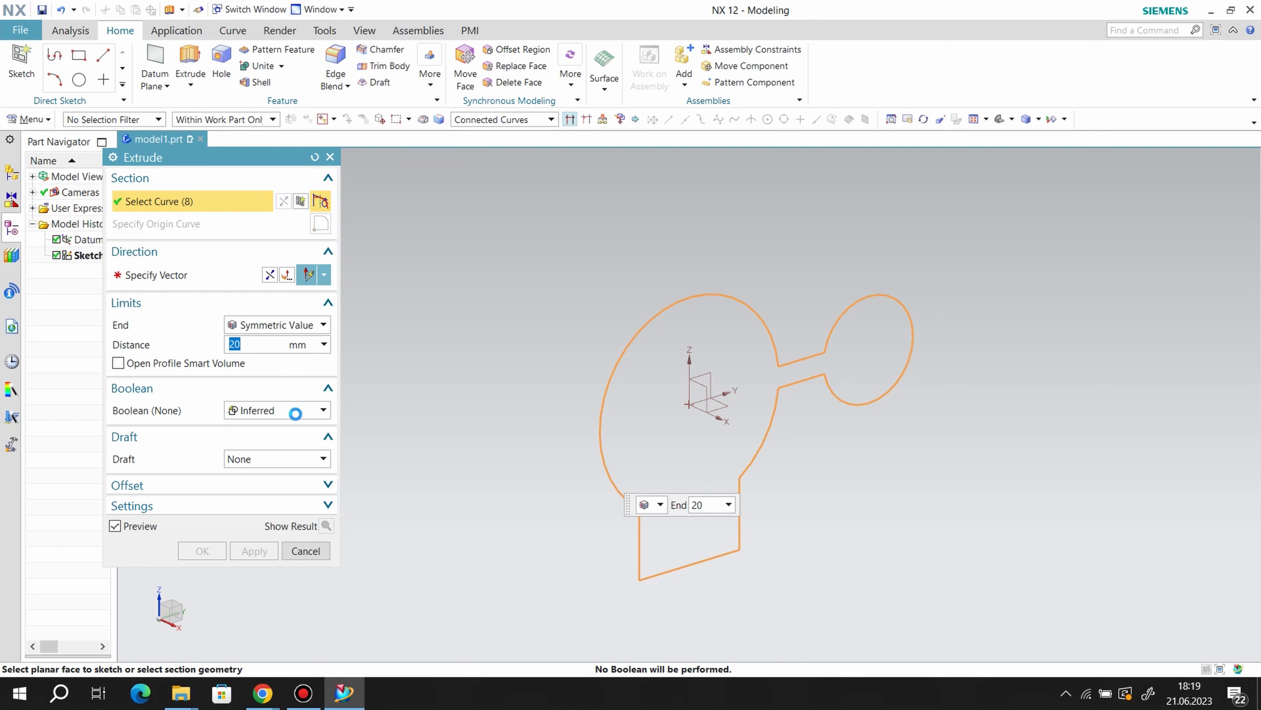
{"action": "left_click", "coordinate": [296, 410]}
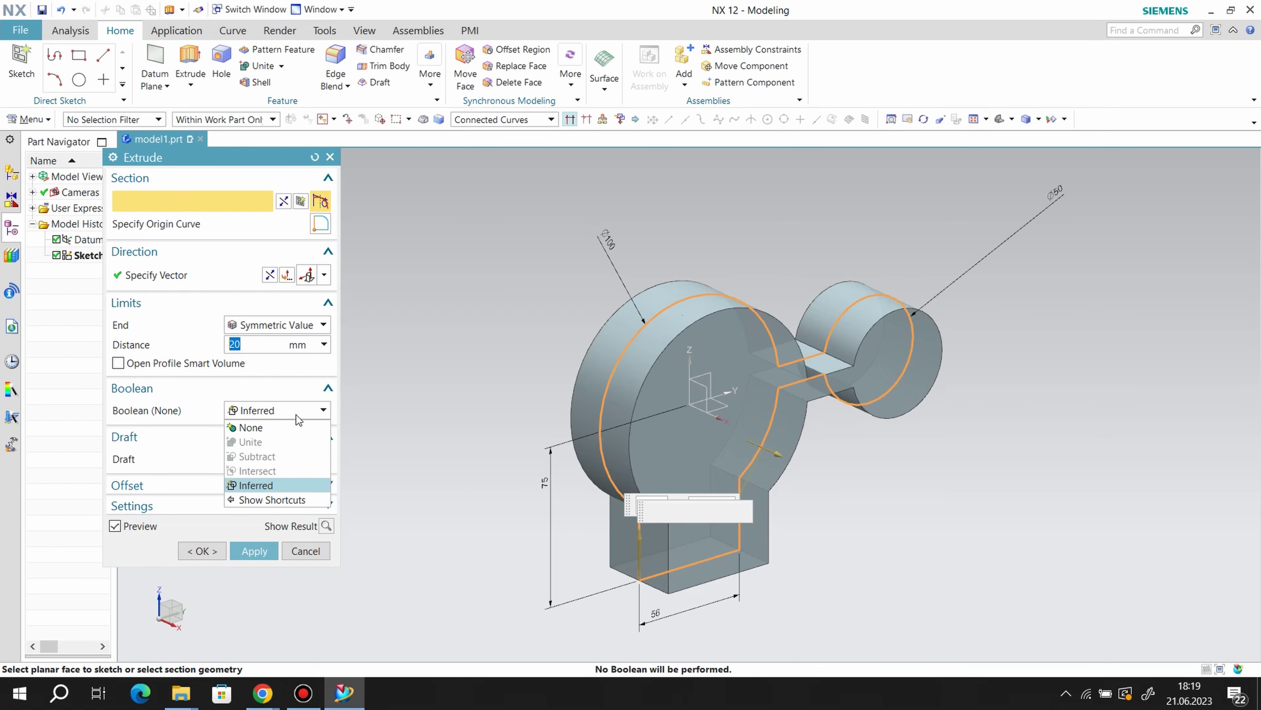
{"action": "left_click", "coordinate": [277, 430]}
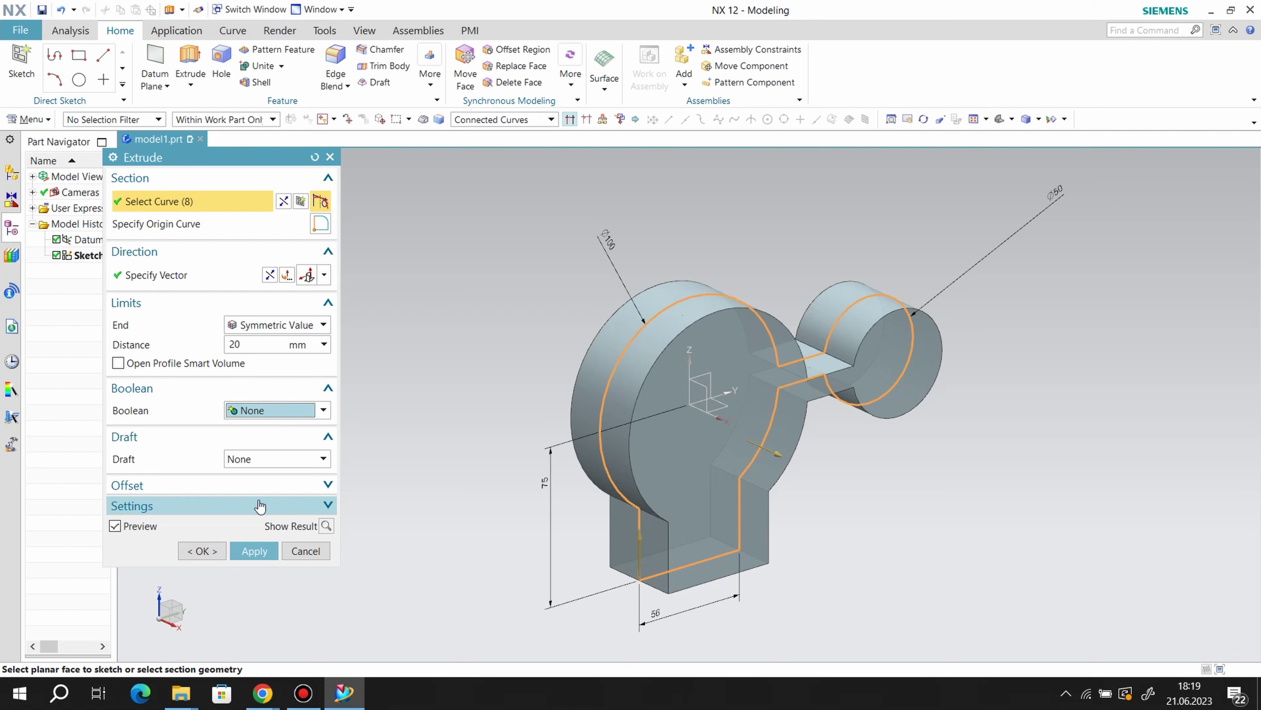
{"action": "left_click", "coordinate": [254, 551]}
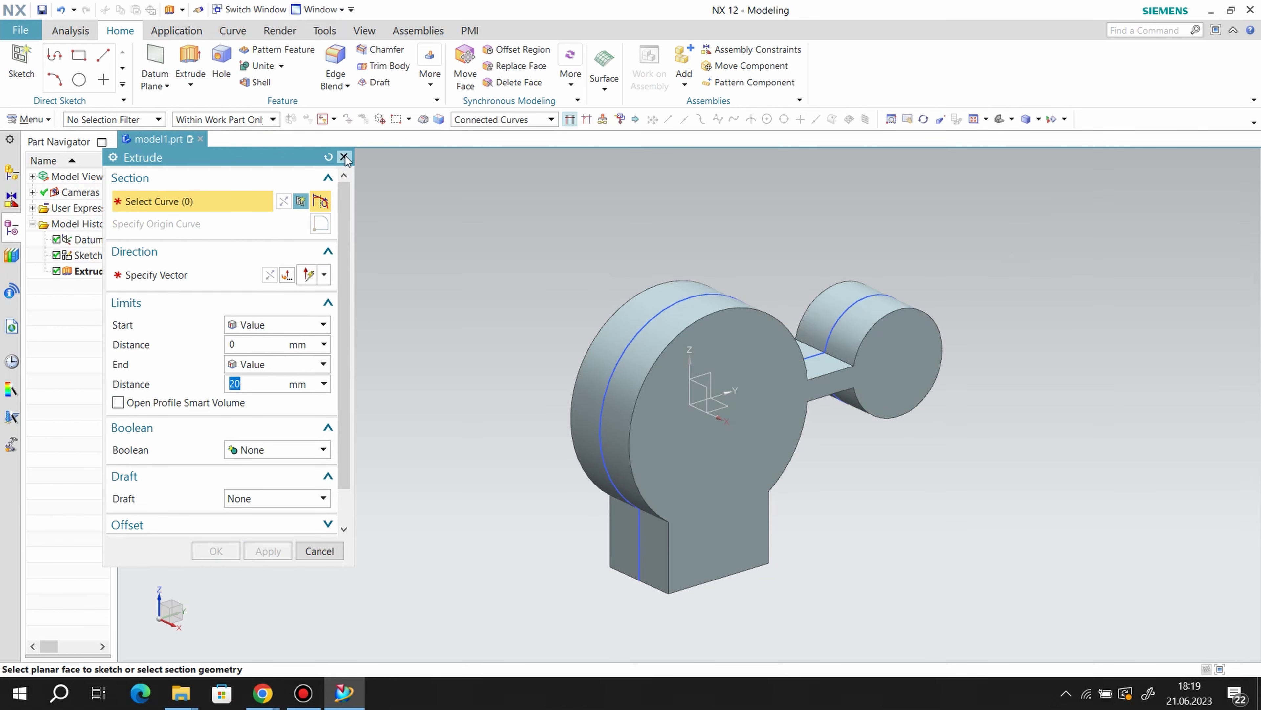
{"action": "left_click", "coordinate": [344, 157]}
Hide the first sketch's curves
{"action": "left_click", "coordinate": [686, 300]}
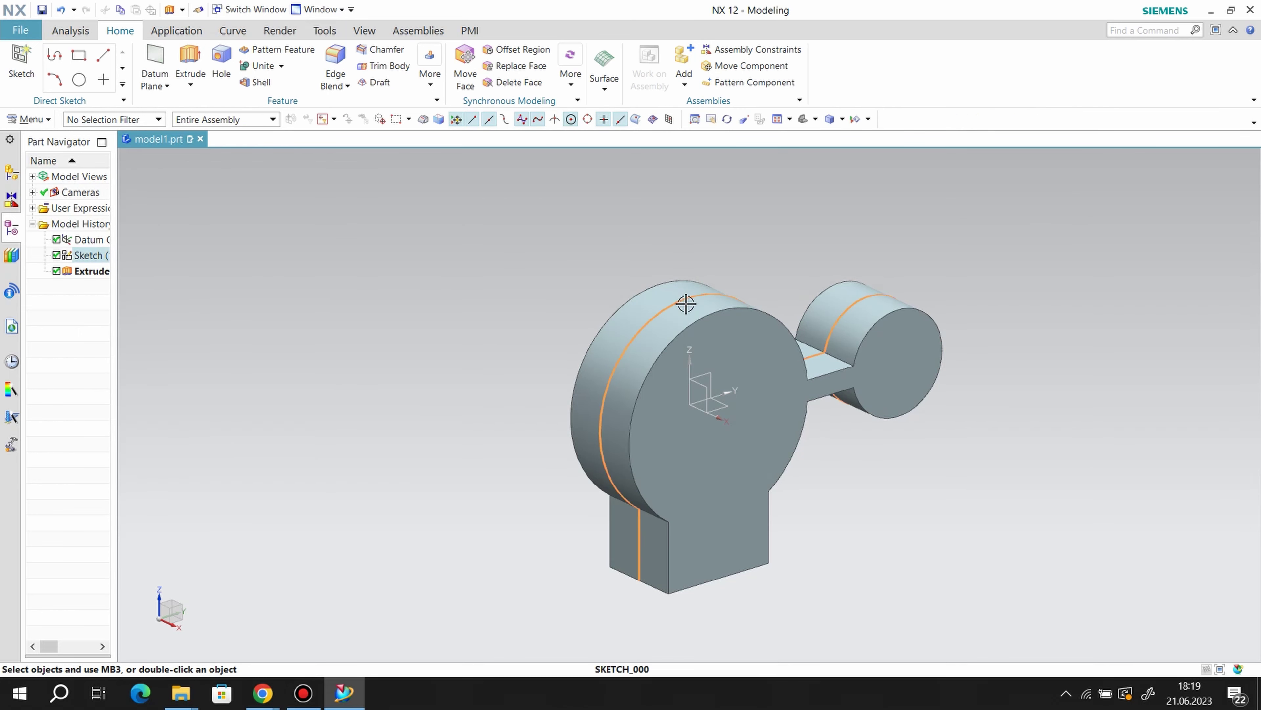
{"action": "right_click", "coordinate": [687, 300]}
{"action": "left_click", "coordinate": [729, 338]}
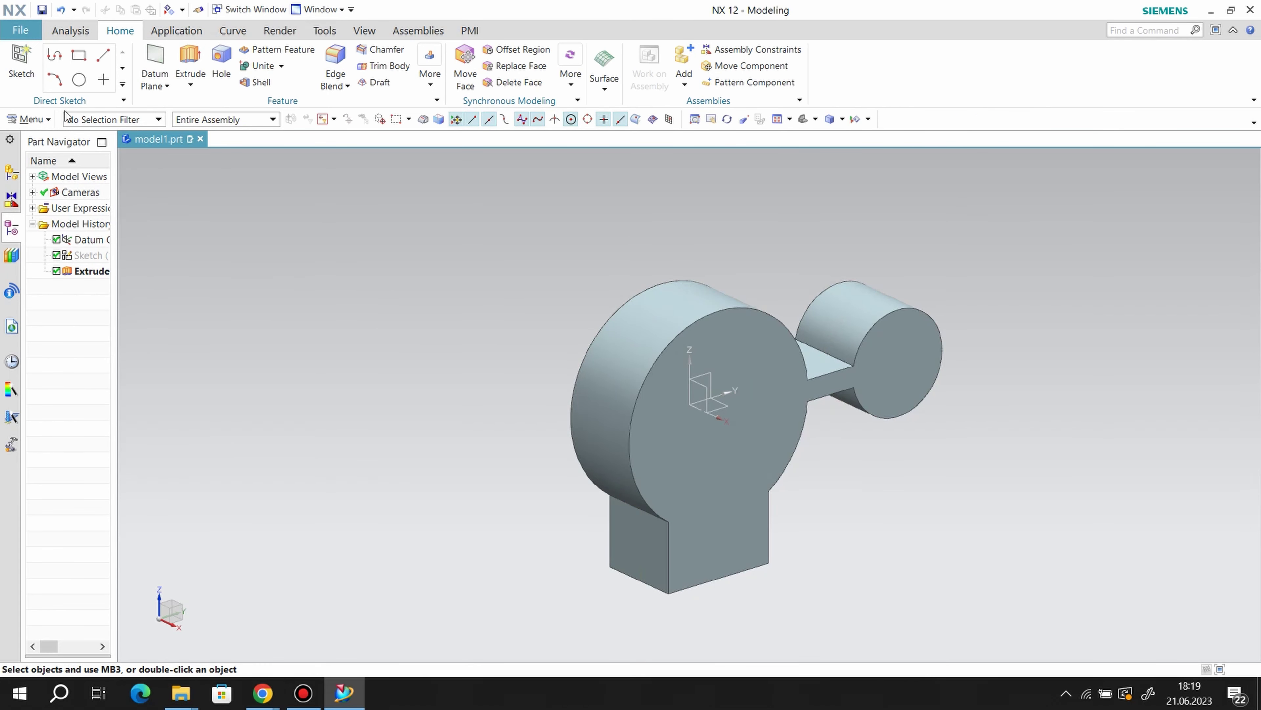
Create a new sketch on the YZ datum plane oriented along Z
{"action": "left_click", "coordinate": [21, 61]}
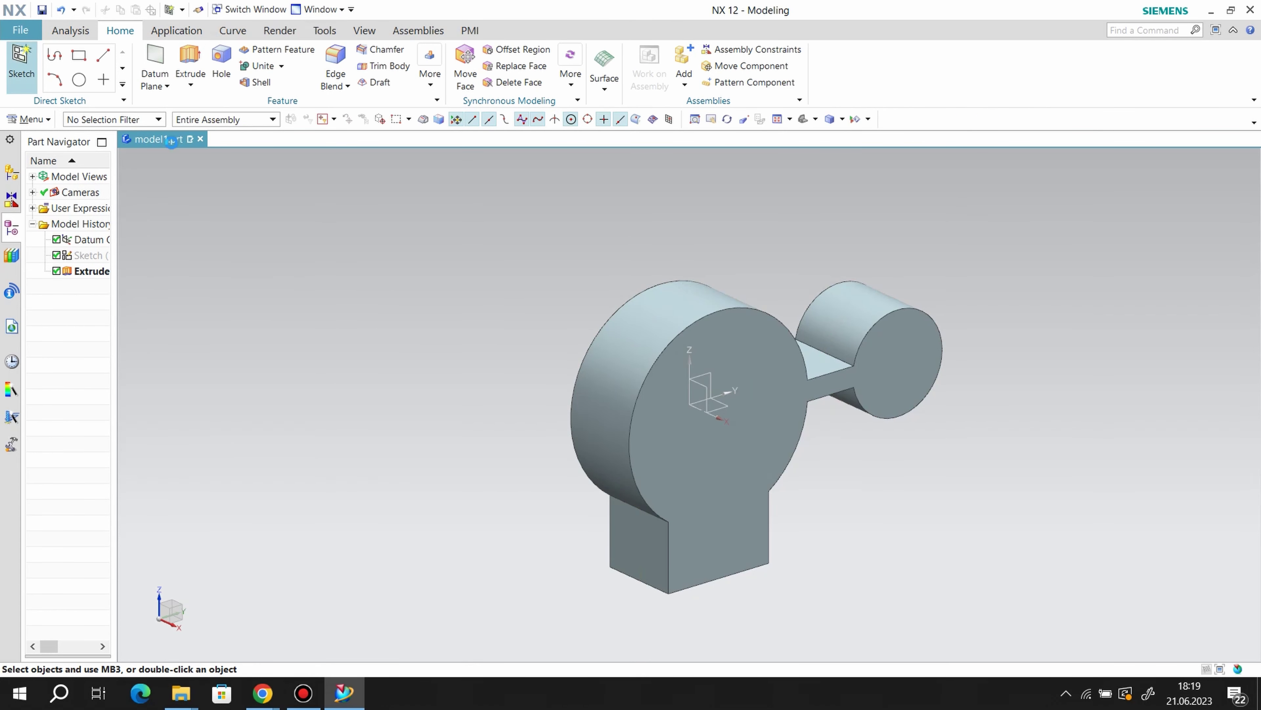
{"action": "left_click", "coordinate": [712, 375]}
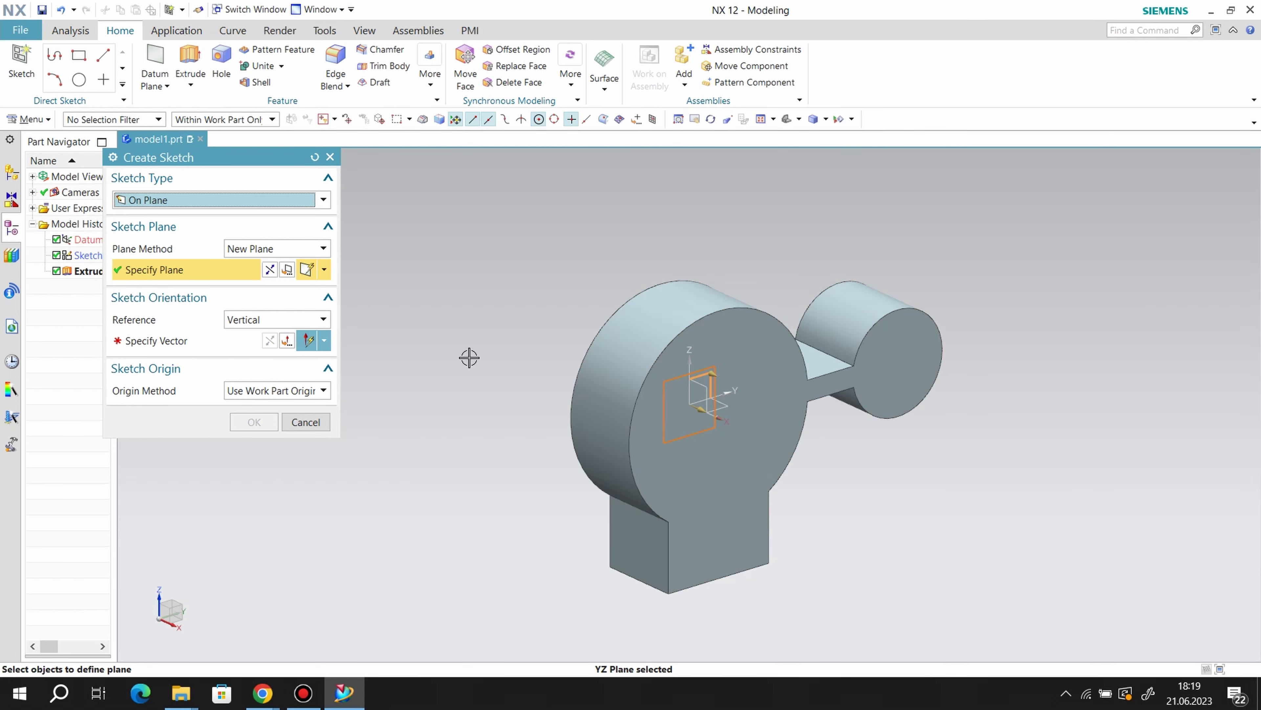
{"action": "left_click", "coordinate": [683, 368]}
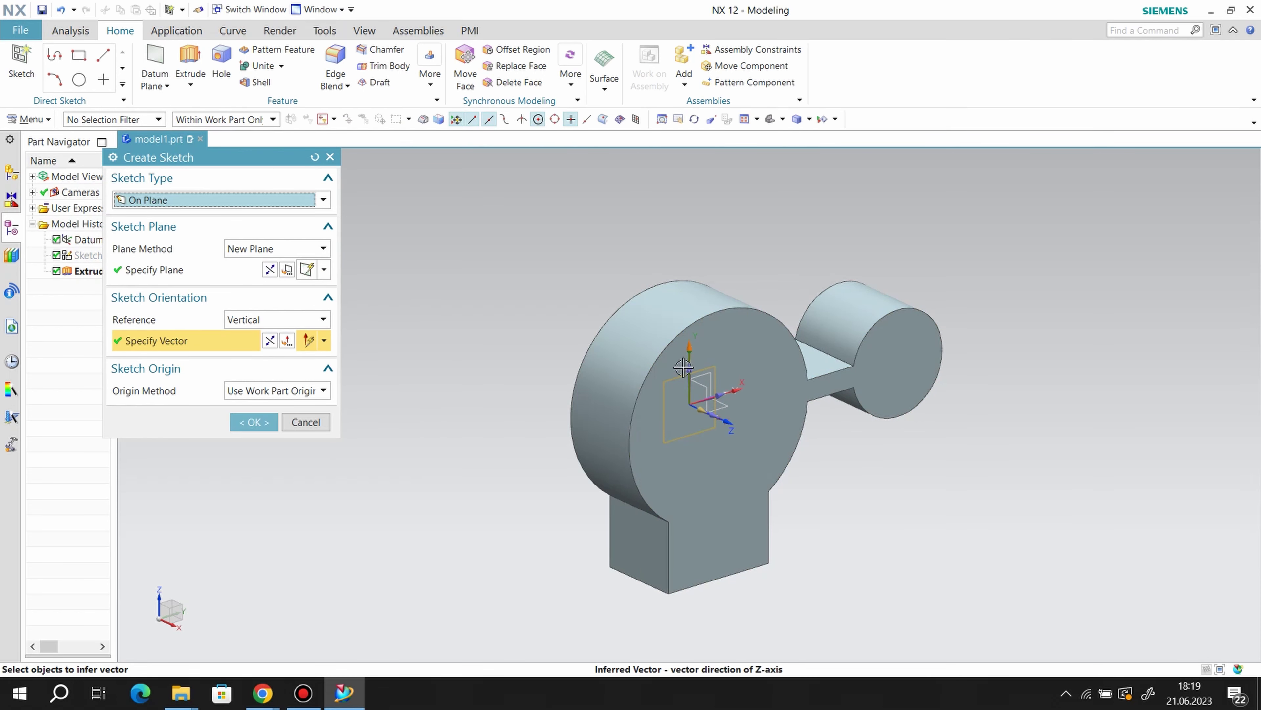
{"action": "left_click", "coordinate": [254, 422]}
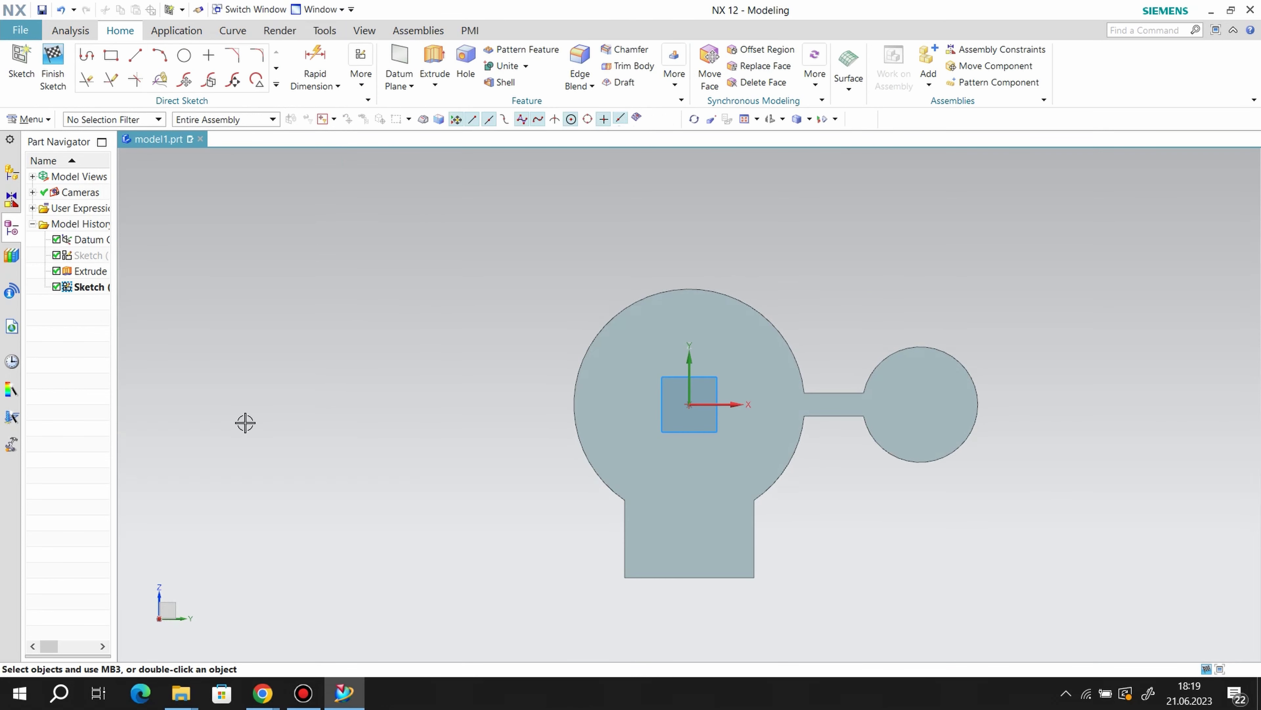
Draw a rectangle from the ring toward the small boss
{"action": "left_click", "coordinate": [114, 55]}
{"action": "left_click", "coordinate": [773, 343]}
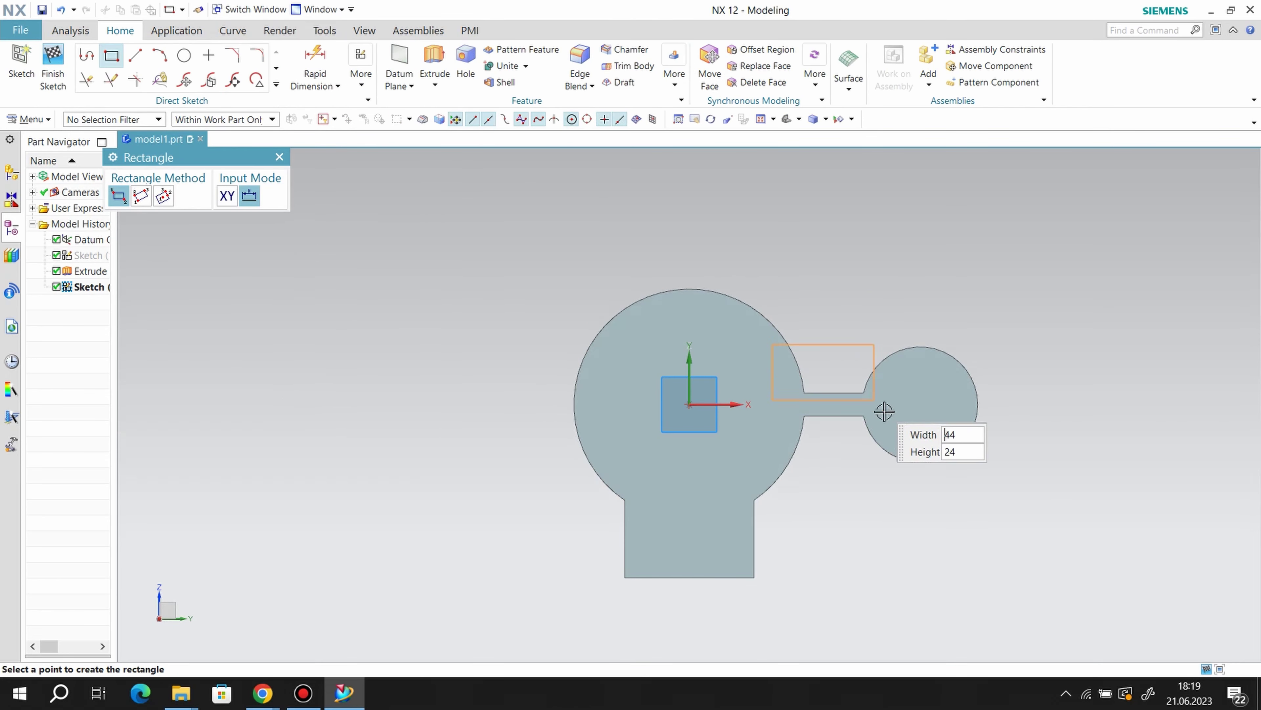
{"action": "left_click", "coordinate": [896, 431]}
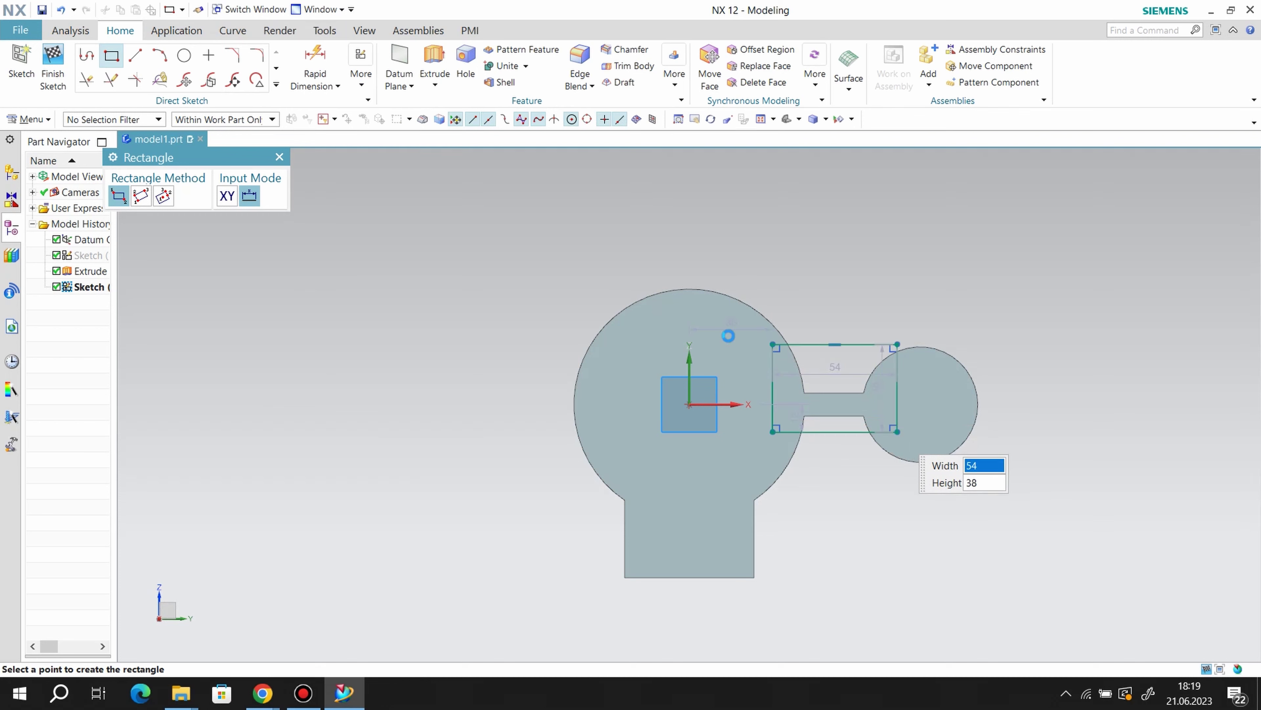
{"action": "left_click", "coordinate": [308, 58]}
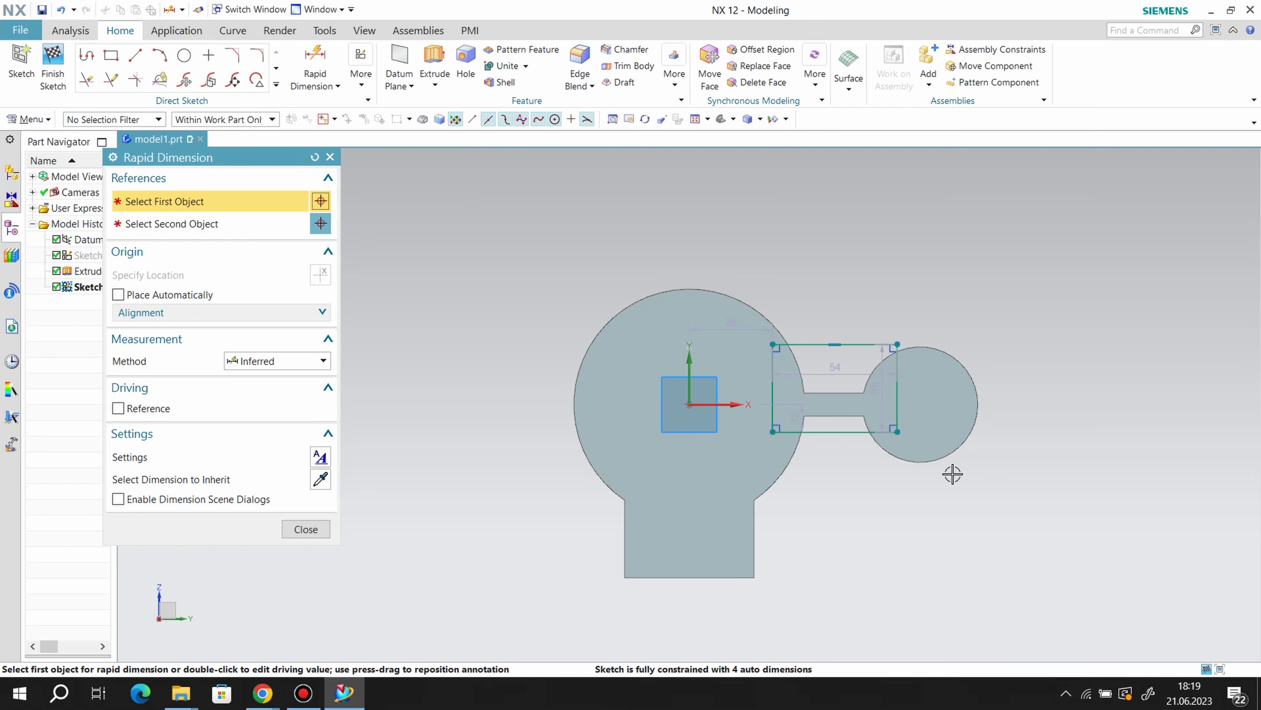
{"action": "left_click", "coordinate": [330, 157]}
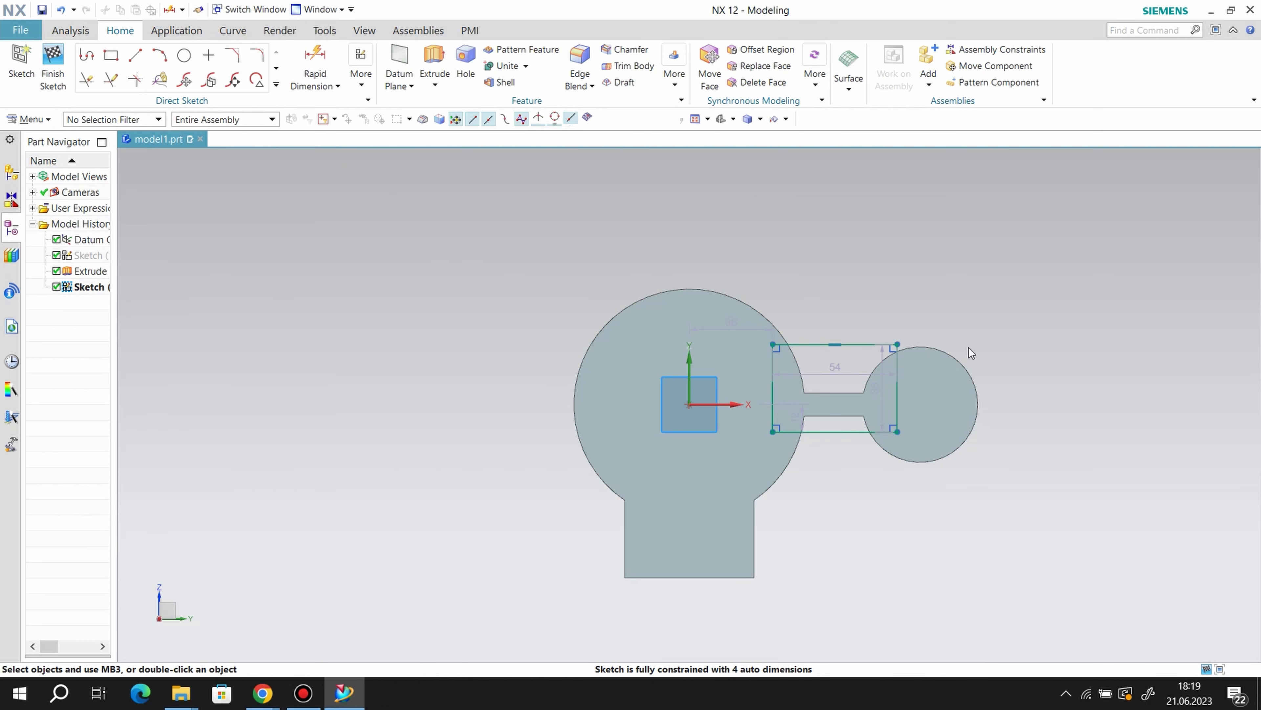
Drag the rectangle's right corners onto the boss's top and bottom points and finish the sketch
{"action": "left_click_drag", "start_coordinate": [897, 343], "coordinate": [923, 346]}
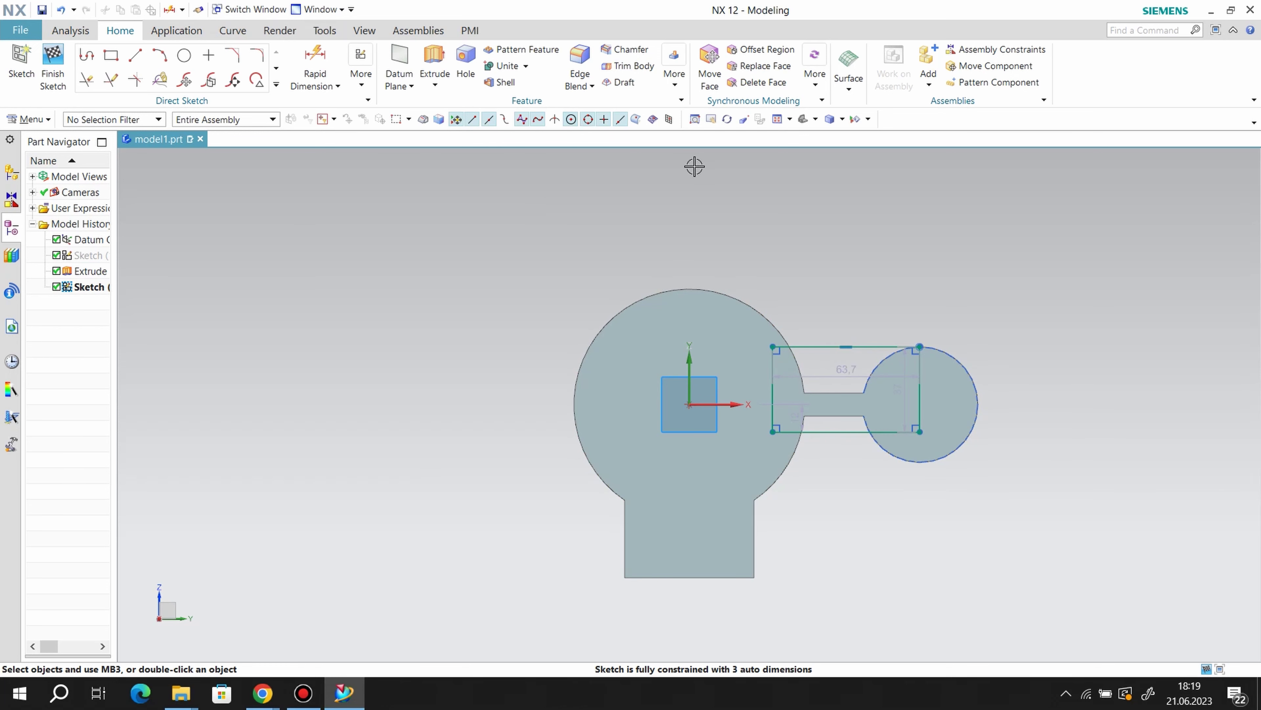
{"action": "left_click_drag", "start_coordinate": [922, 350], "coordinate": [920, 347]}
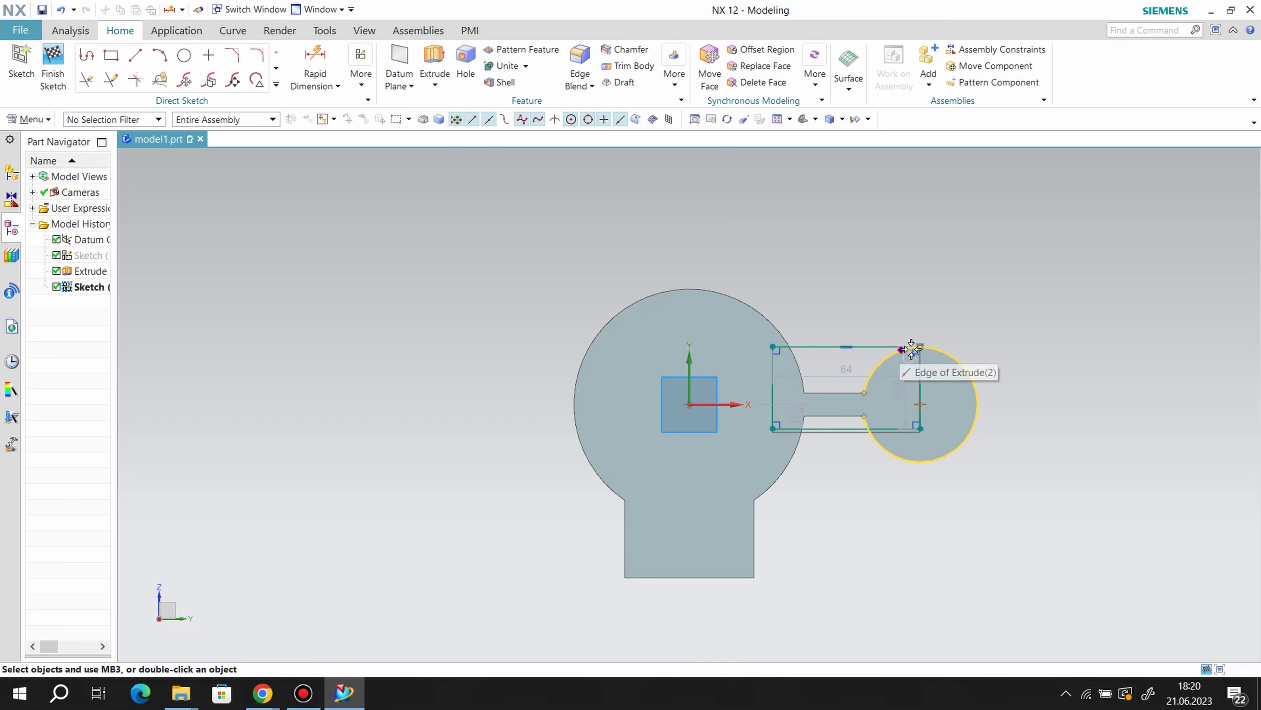
{"action": "left_click_drag", "start_coordinate": [920, 431], "coordinate": [920, 462]}
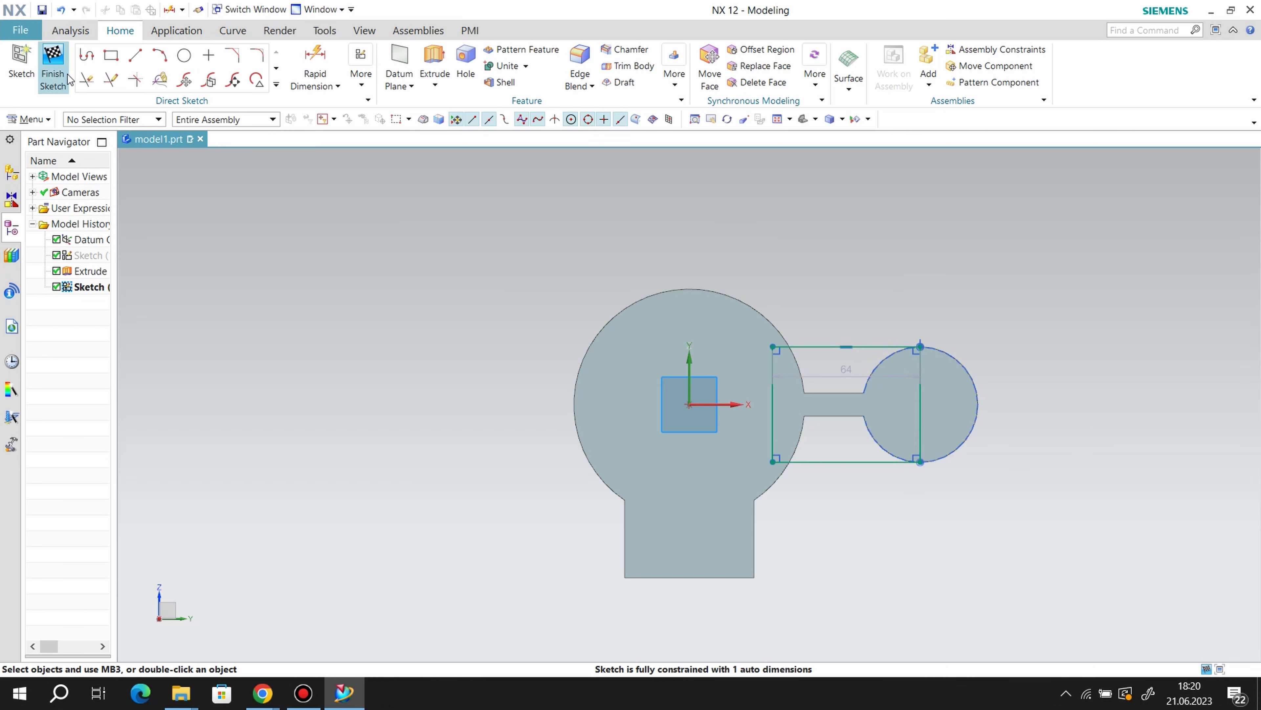
{"action": "left_click", "coordinate": [53, 78]}
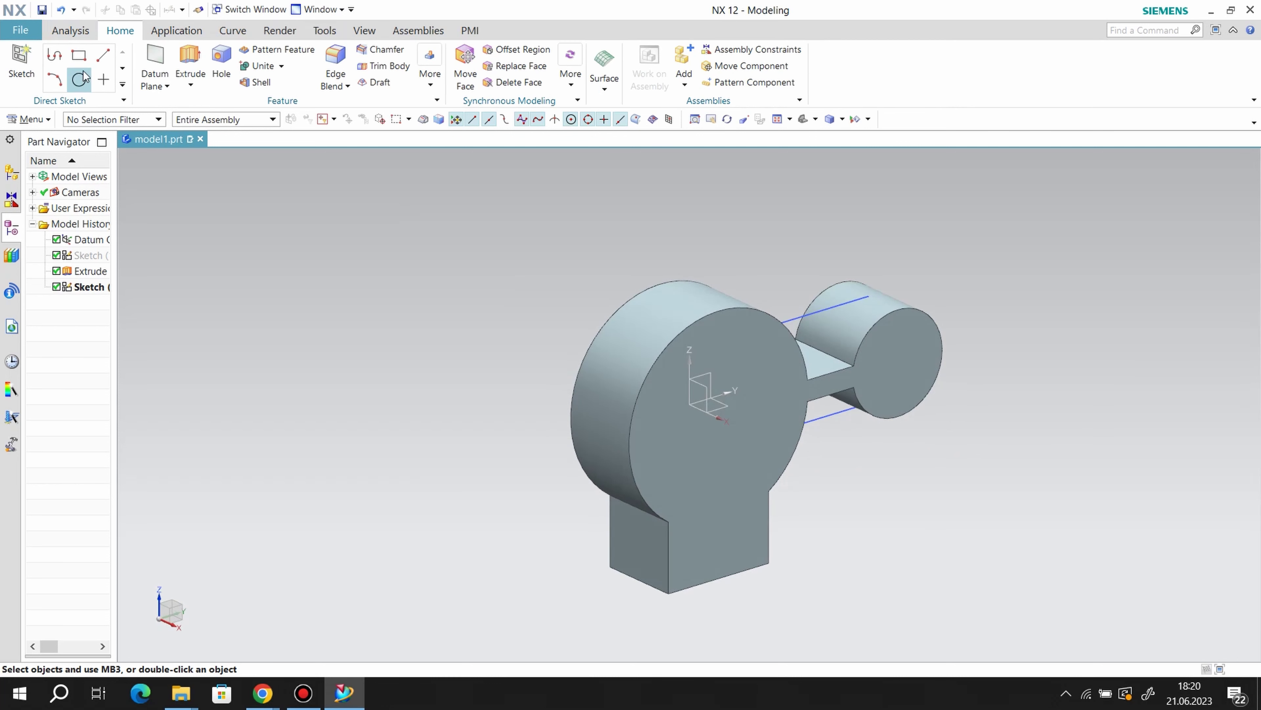
Extrude the rectangle sketch 5 mm symmetric and unite it with the clamp body
{"action": "left_click", "coordinate": [191, 62]}
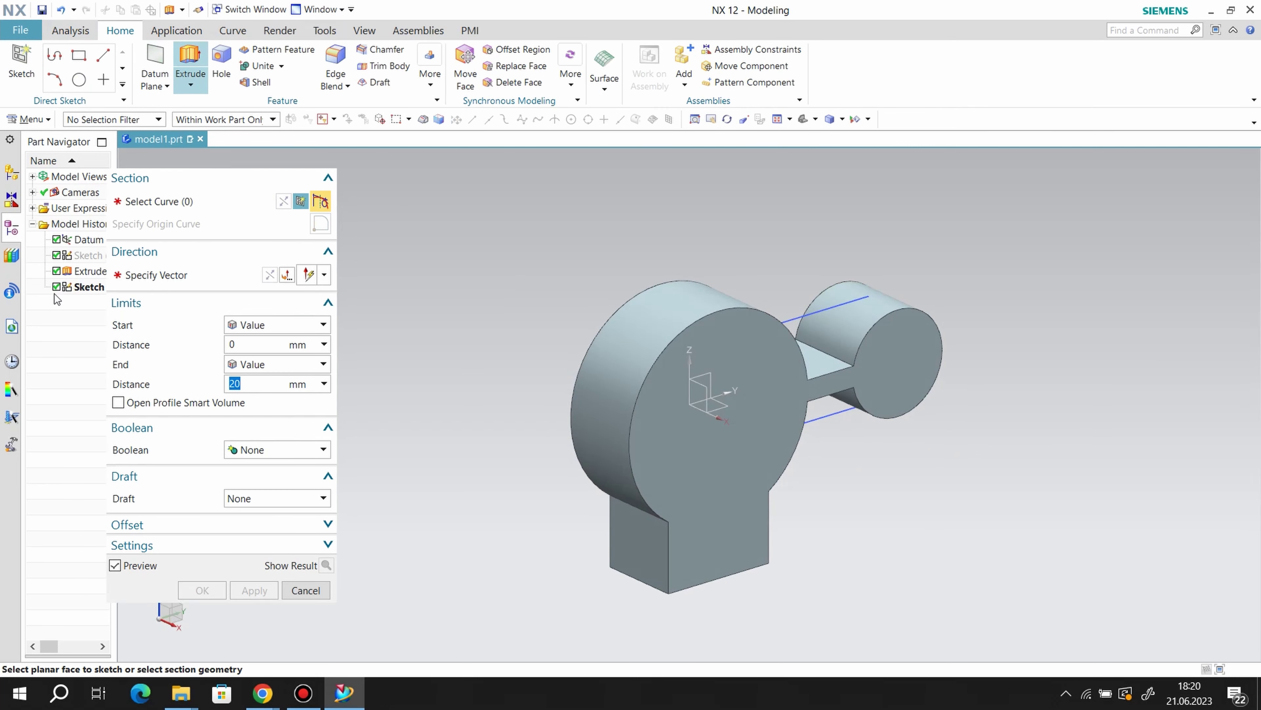
{"action": "left_click", "coordinate": [88, 288]}
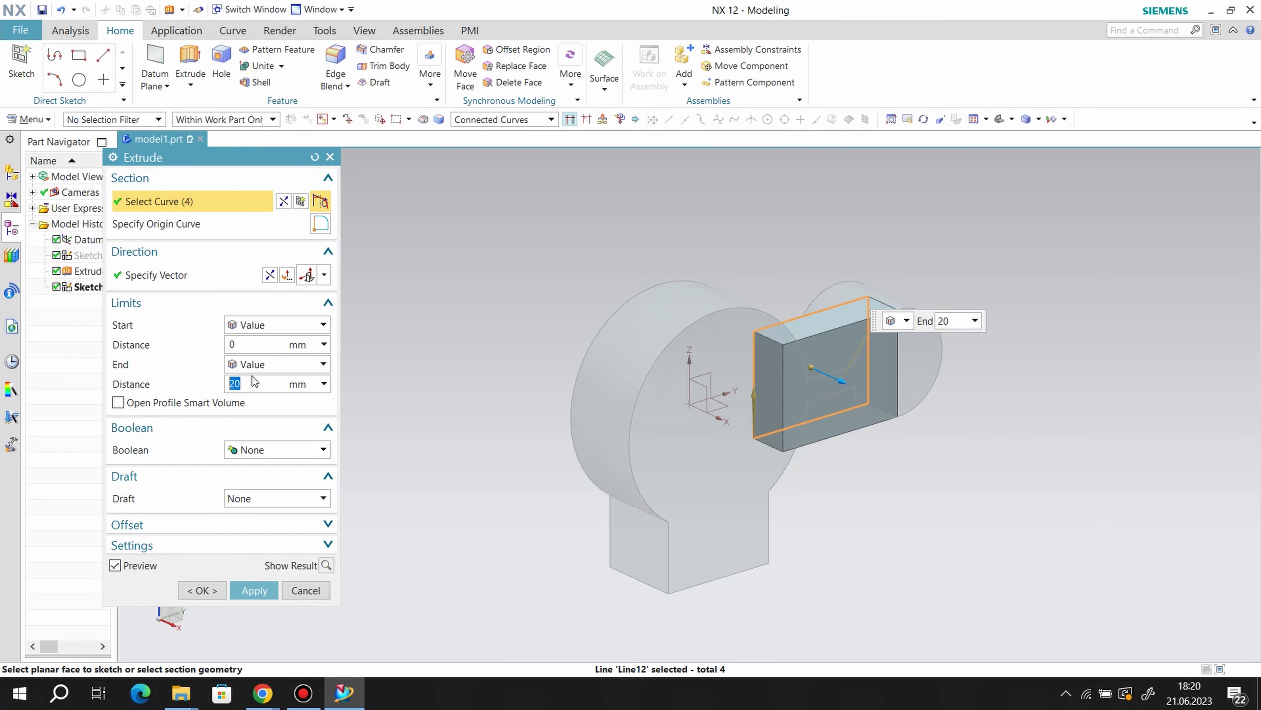
{"action": "left_click", "coordinate": [323, 363]}
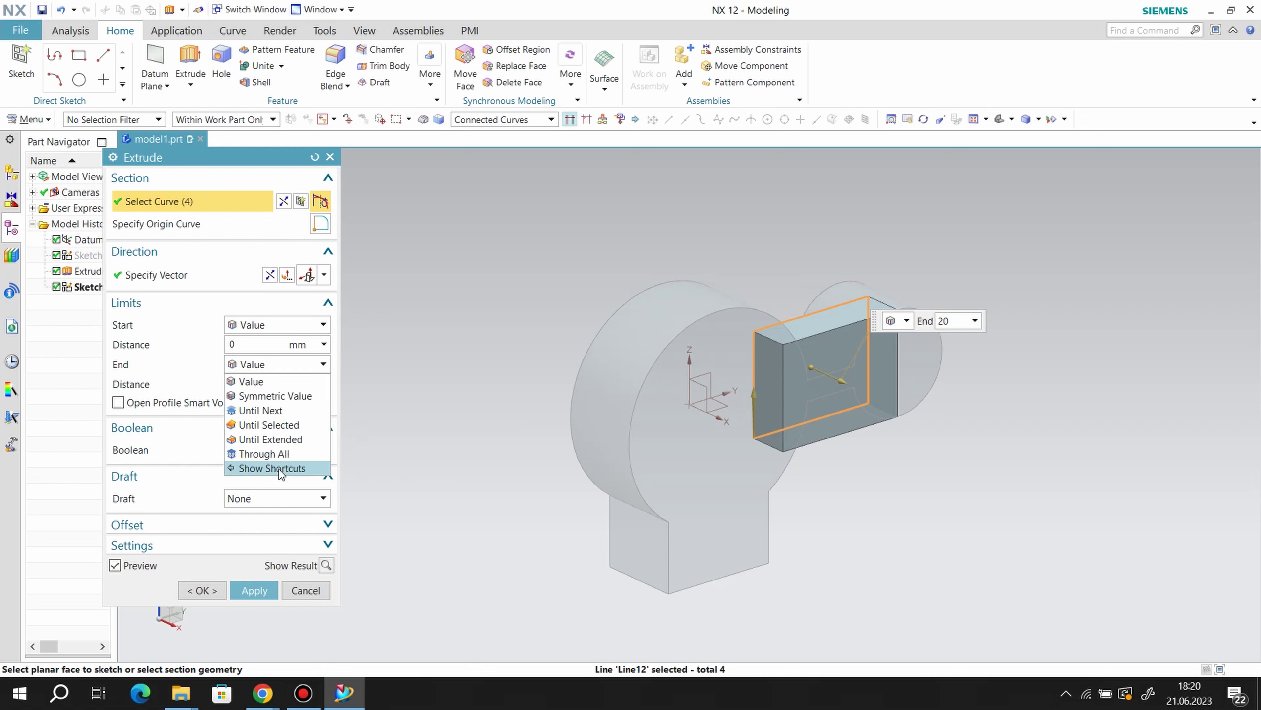
{"action": "left_click", "coordinate": [275, 396]}
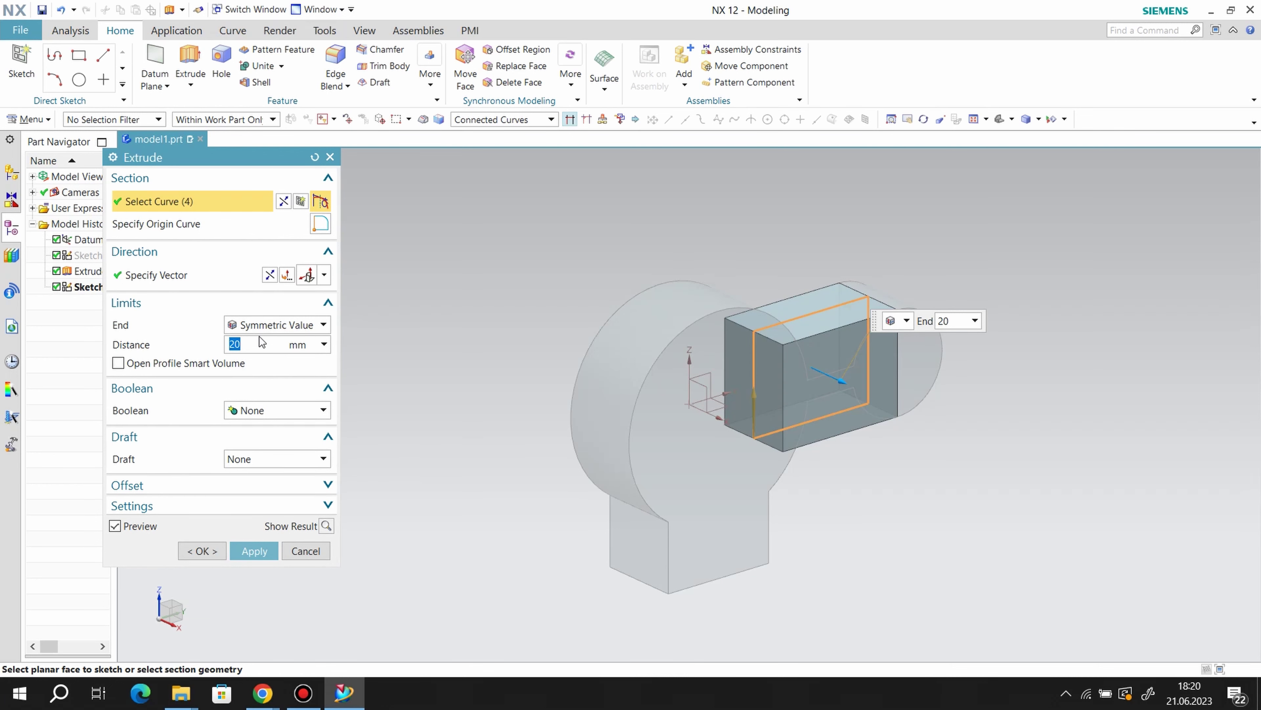
{"action": "type", "text": "5"}
{"action": "left_click", "coordinate": [253, 410]}
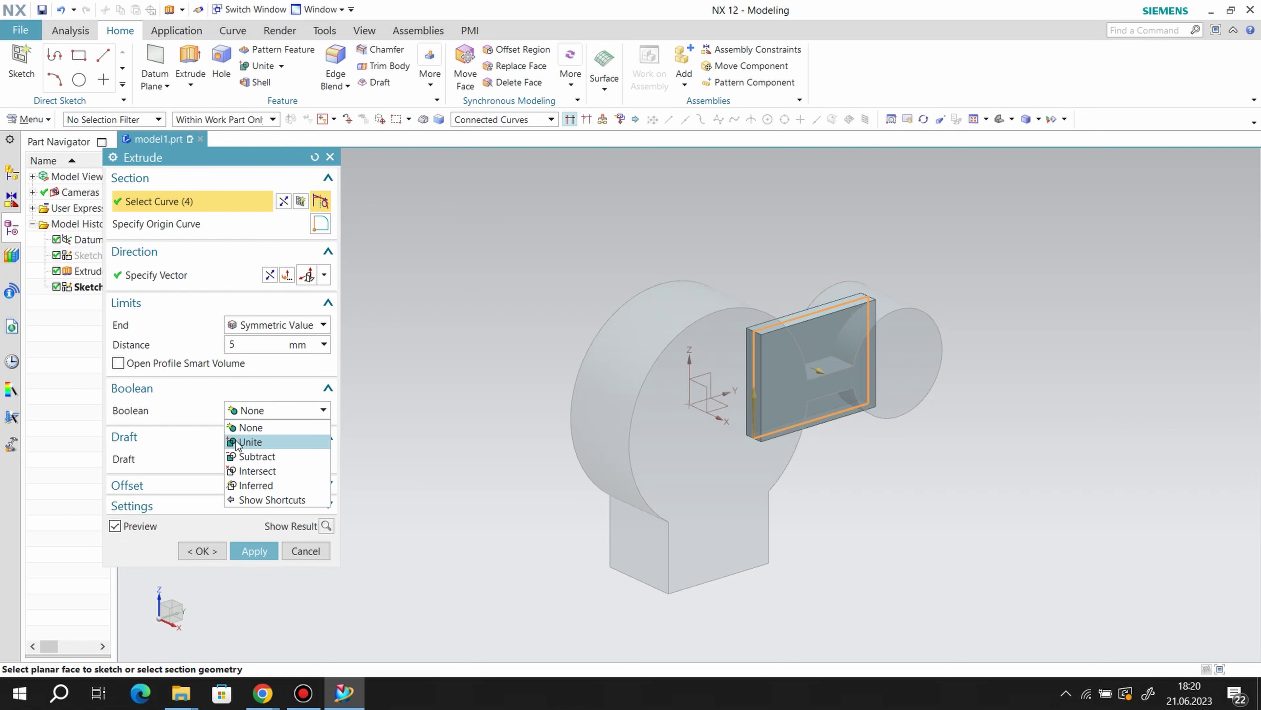
{"action": "left_click", "coordinate": [246, 442]}
{"action": "left_click", "coordinate": [254, 574]}
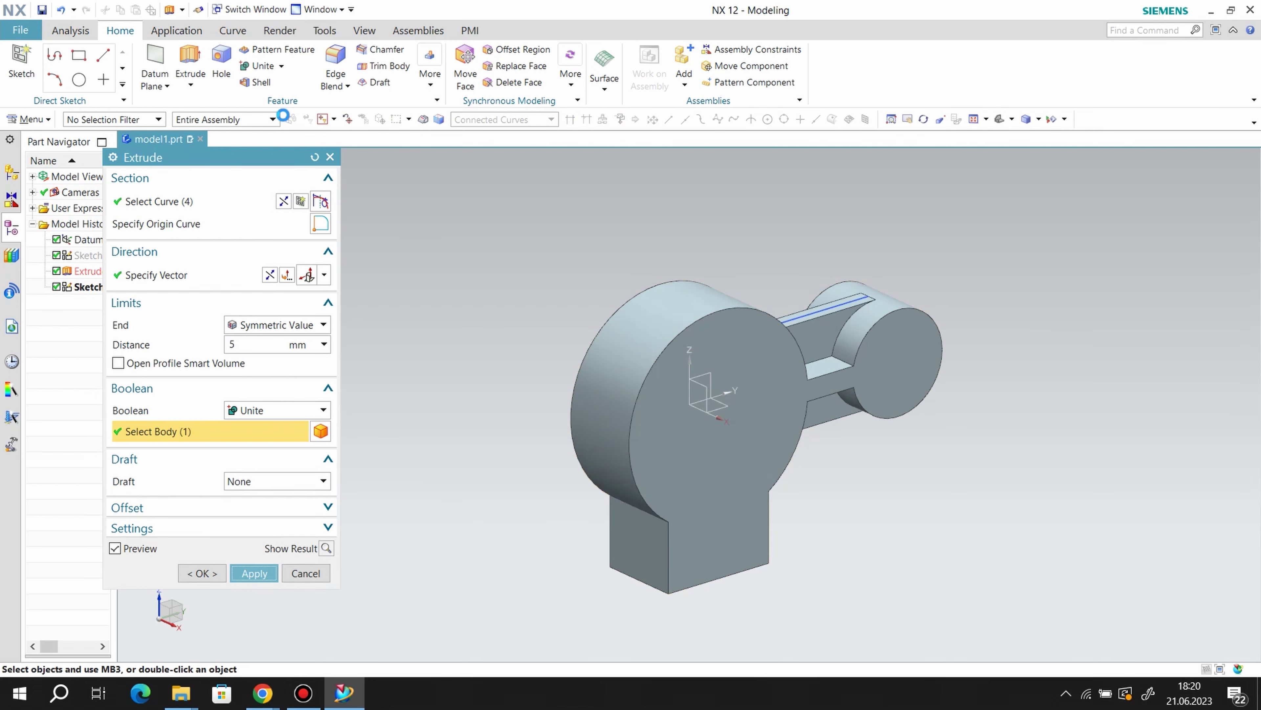
{"action": "left_click", "coordinate": [343, 157]}
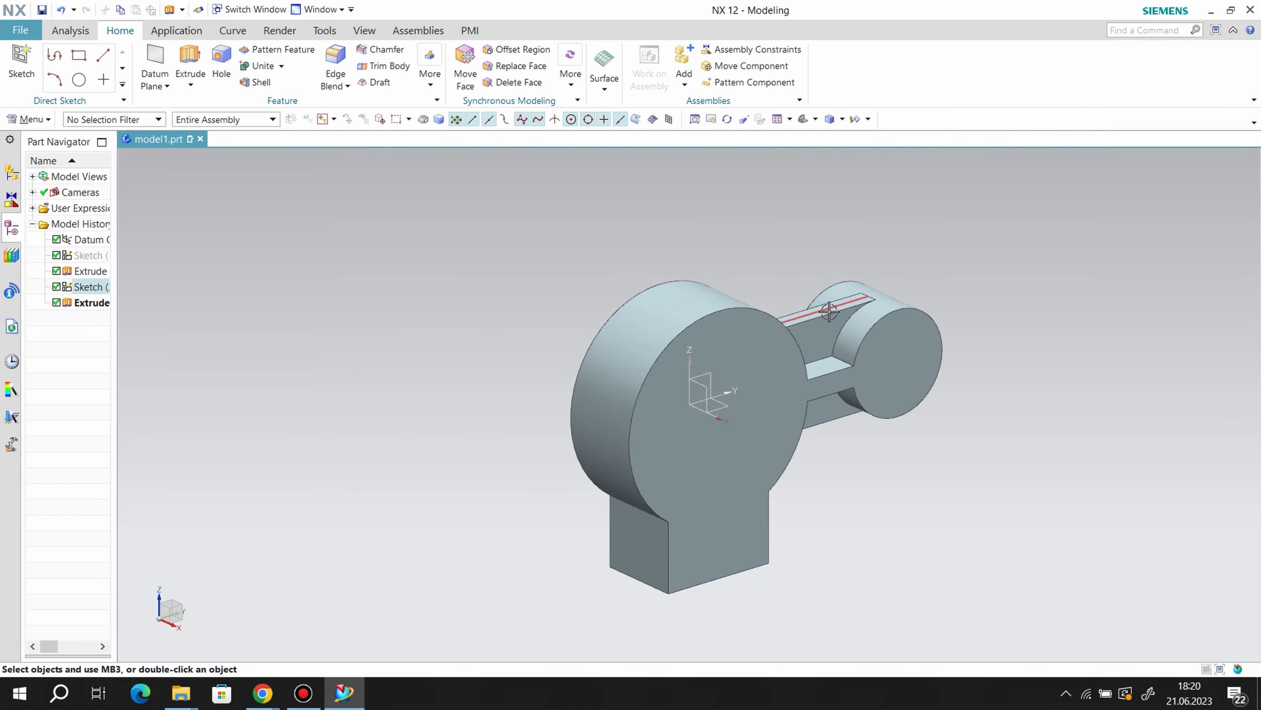
{"action": "right_click", "coordinate": [829, 311]}
Begin a third sketch on the part's front face, accepting the default orientation
{"action": "mouse_move", "coordinate": [881, 366]}
{"action": "middle_mouse_down"}
{"action": "mouse_move", "coordinate": [852, 466]}
{"action": "mouse_move", "coordinate": [889, 408]}
{"action": "mouse_move", "coordinate": [901, 436]}
{"action": "middle_mouse_up"}
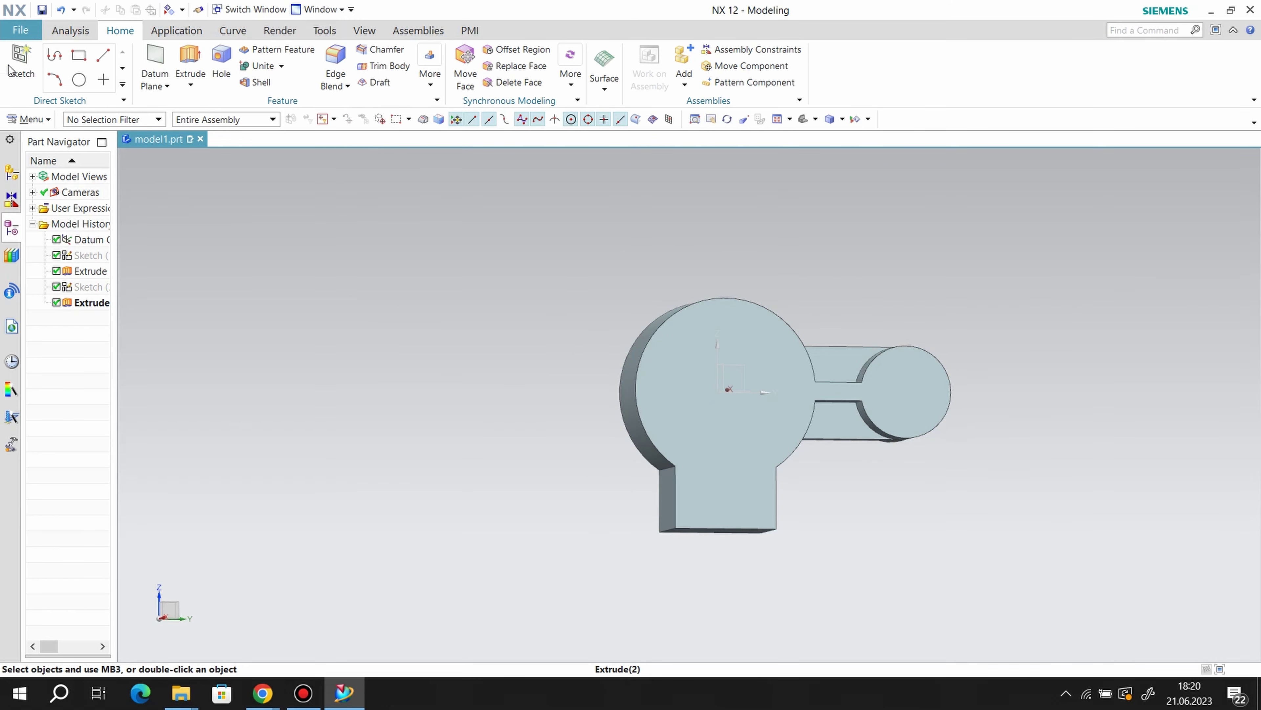
{"action": "left_click", "coordinate": [698, 451]}
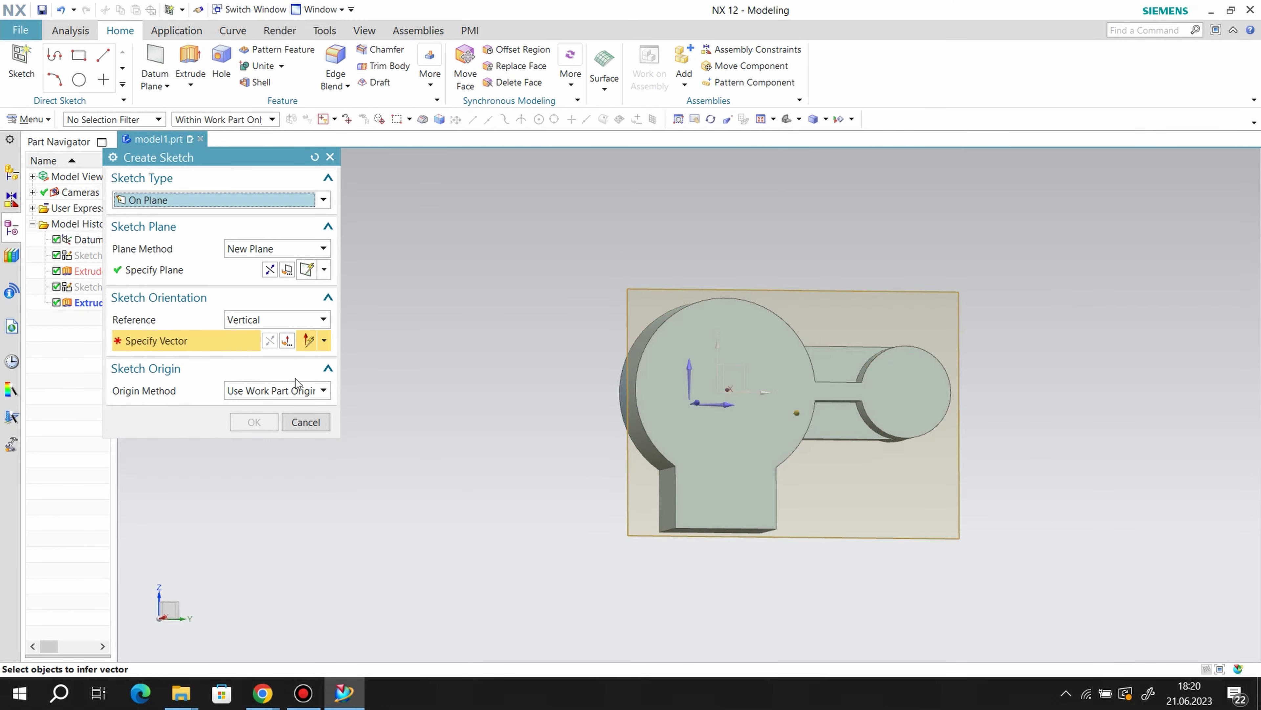
{"action": "left_click", "coordinate": [690, 379]}
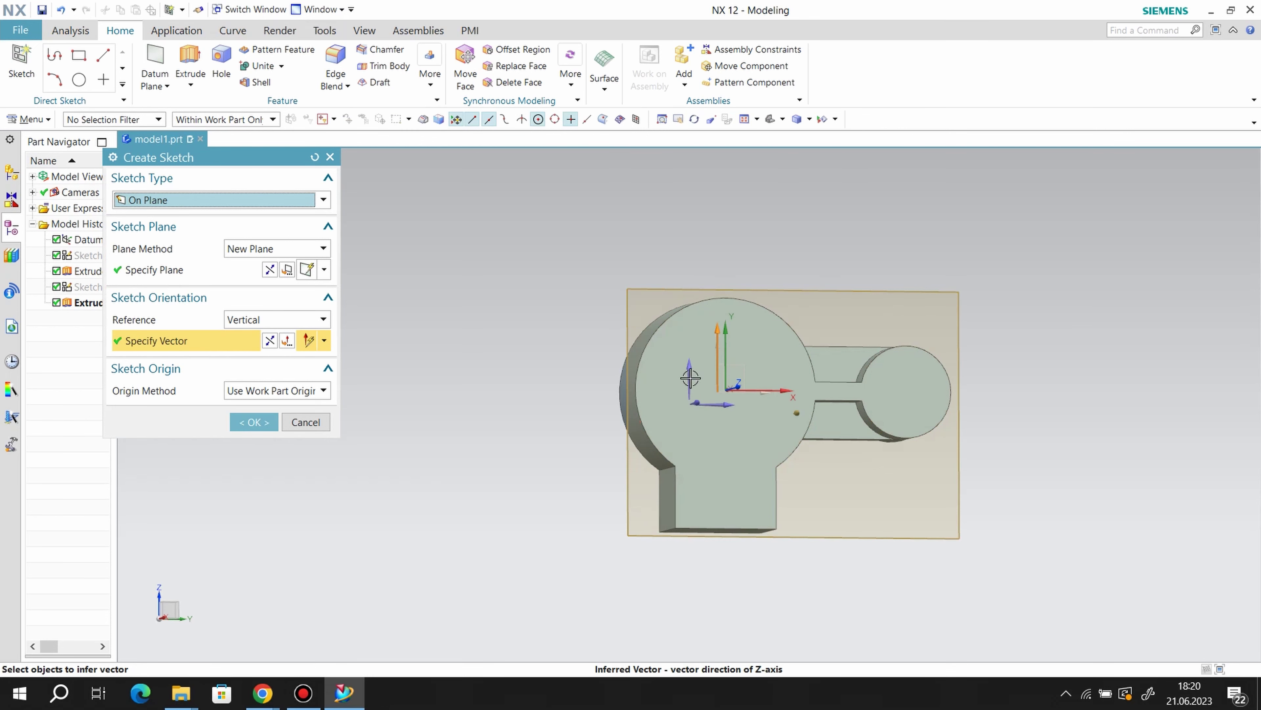
{"action": "left_click", "coordinate": [275, 426]}
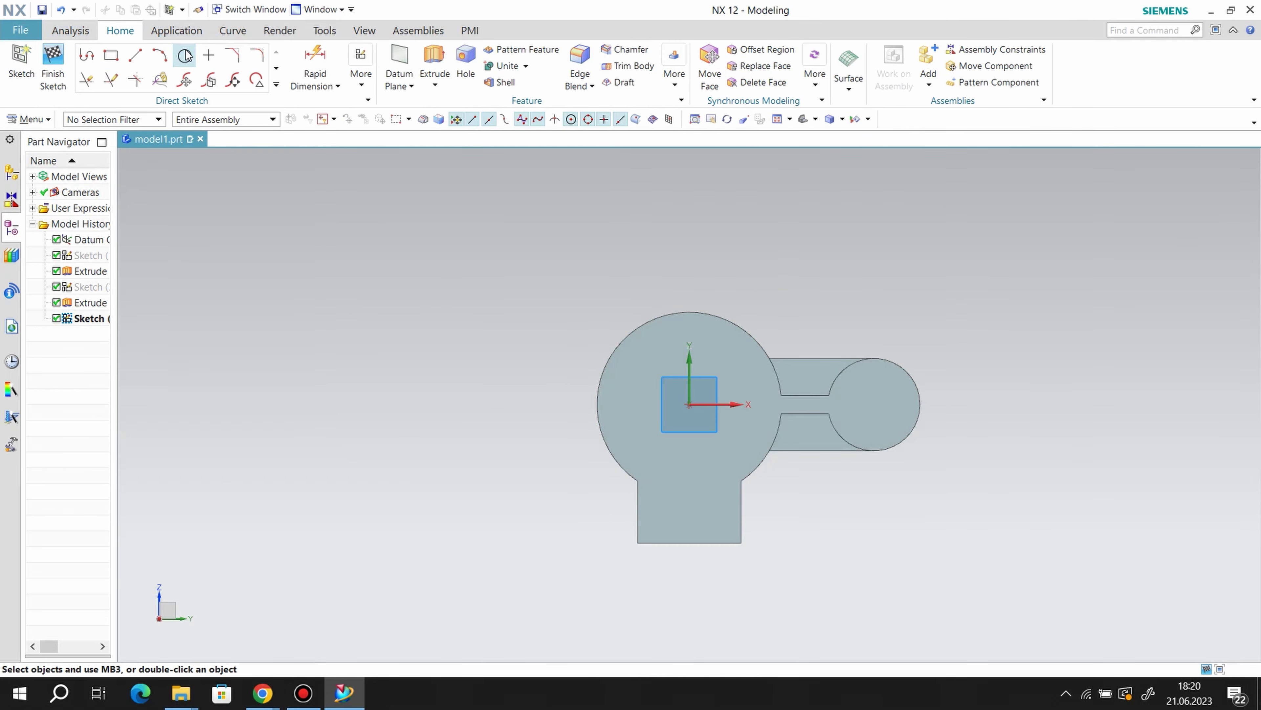
Draw a circle at the sketch origin and a 10-diameter circle on the boss centre
{"action": "left_click", "coordinate": [186, 57]}
{"action": "left_click", "coordinate": [690, 404]}
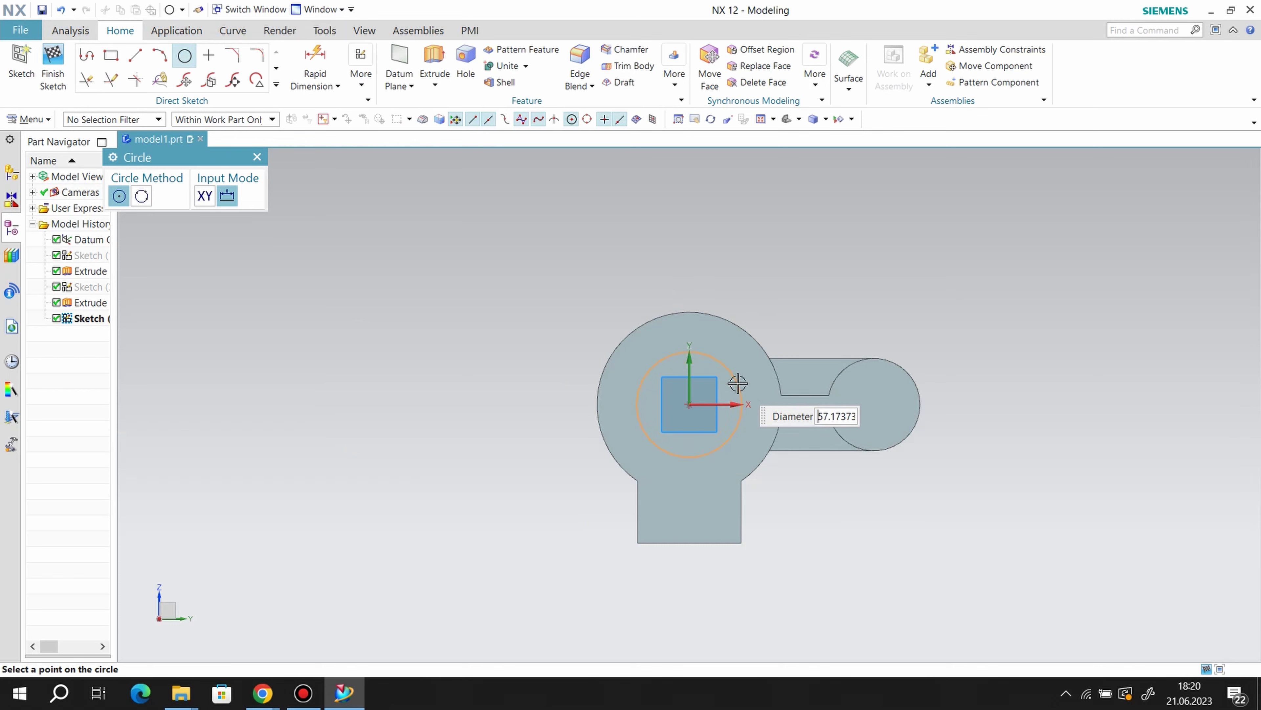
{"action": "left_click", "coordinate": [738, 383]}
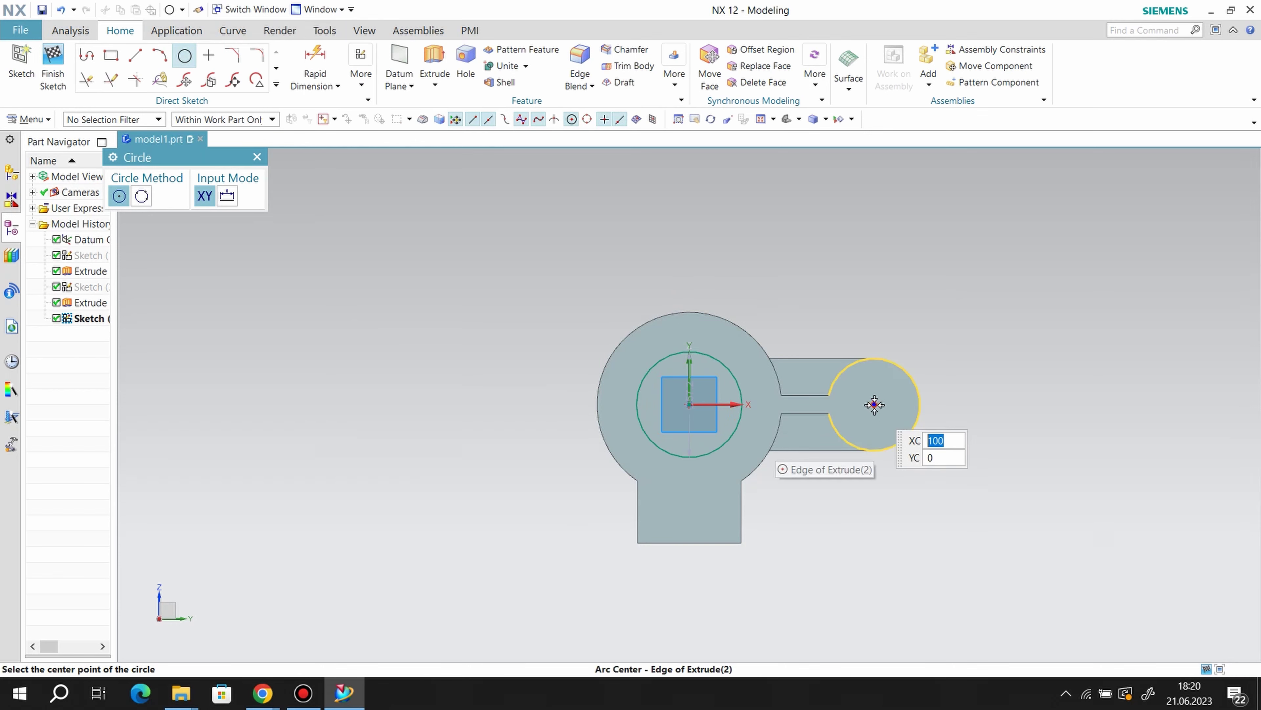
{"action": "left_click", "coordinate": [874, 404]}
{"action": "type", "text": "10"}
{"action": "key", "text": "Return"}
Dimension the large circle at 64 diameter and the boss circle at 25
{"action": "left_click", "coordinate": [315, 65]}
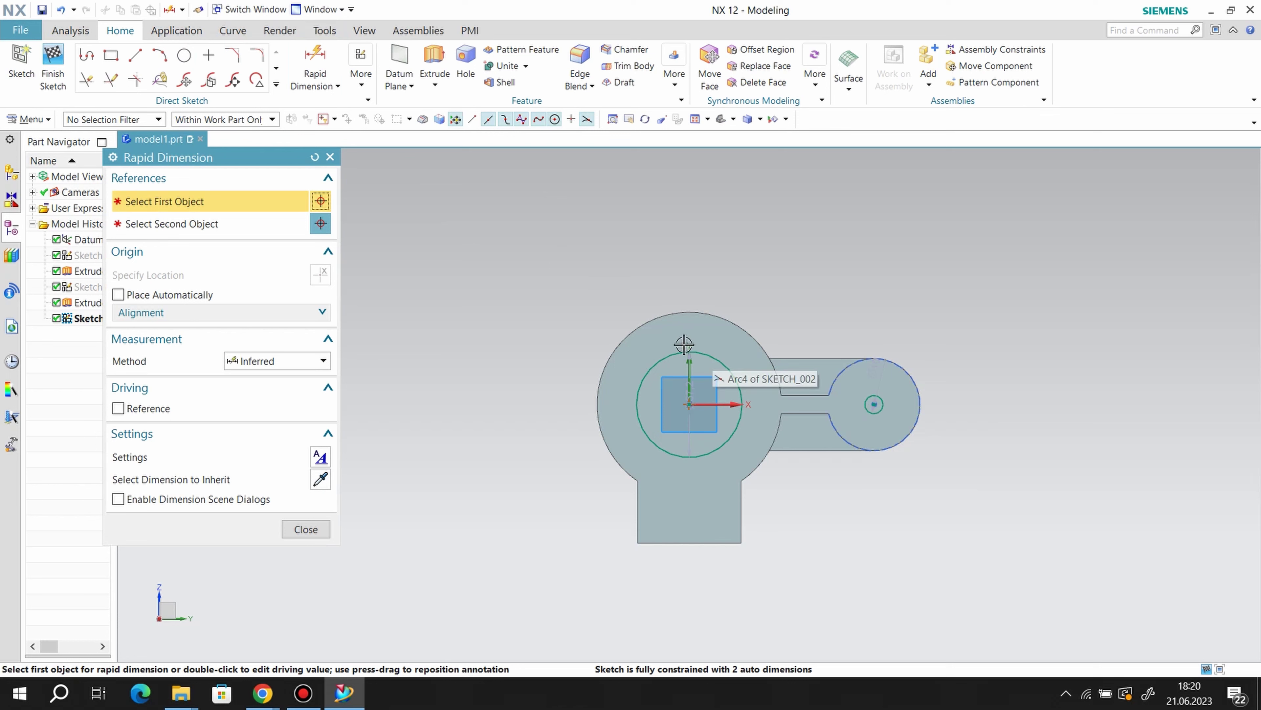
{"action": "left_click", "coordinate": [638, 403]}
{"action": "left_click", "coordinate": [595, 324]}
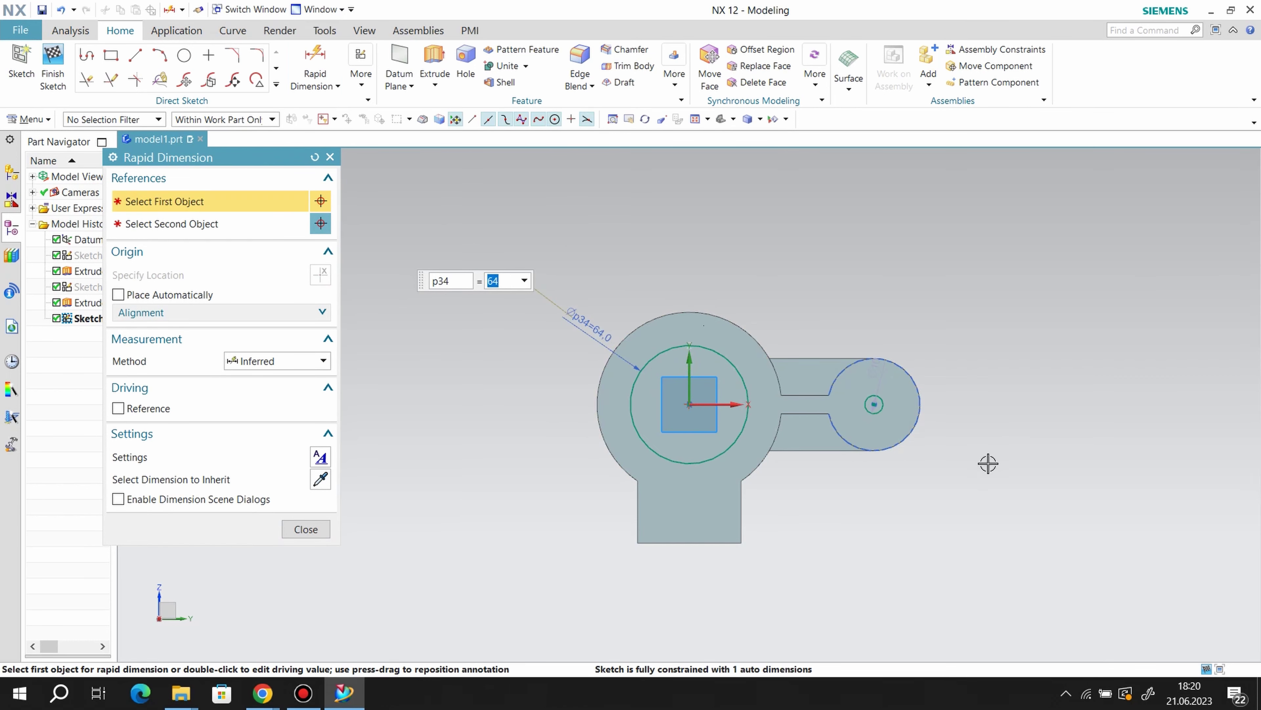
{"action": "left_click", "coordinate": [884, 405]}
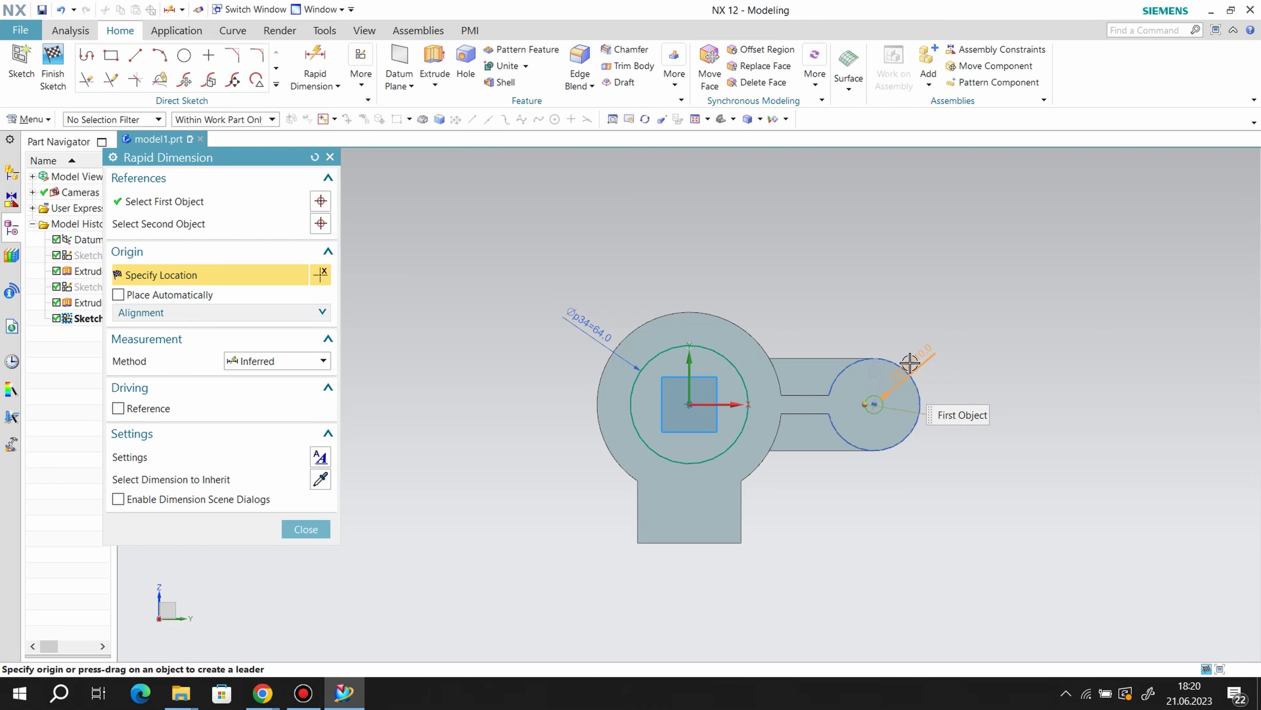
{"action": "left_click", "coordinate": [947, 359]}
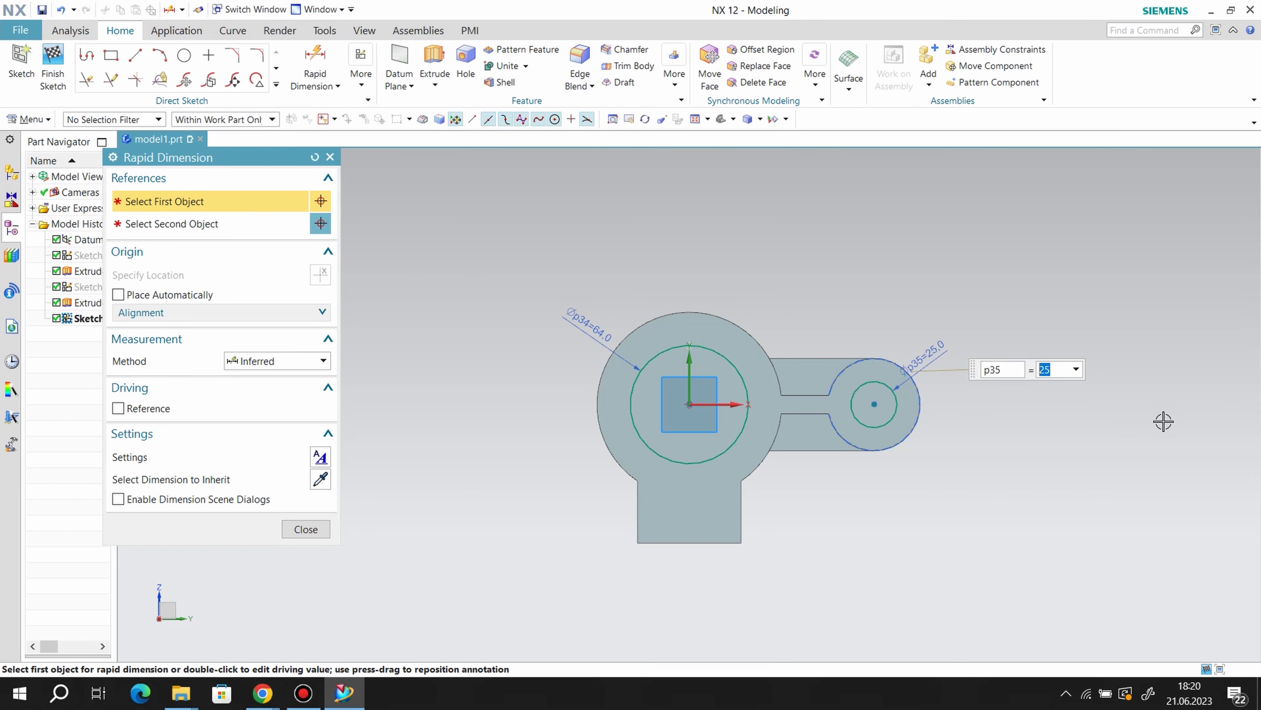
{"action": "left_click", "coordinate": [304, 530]}
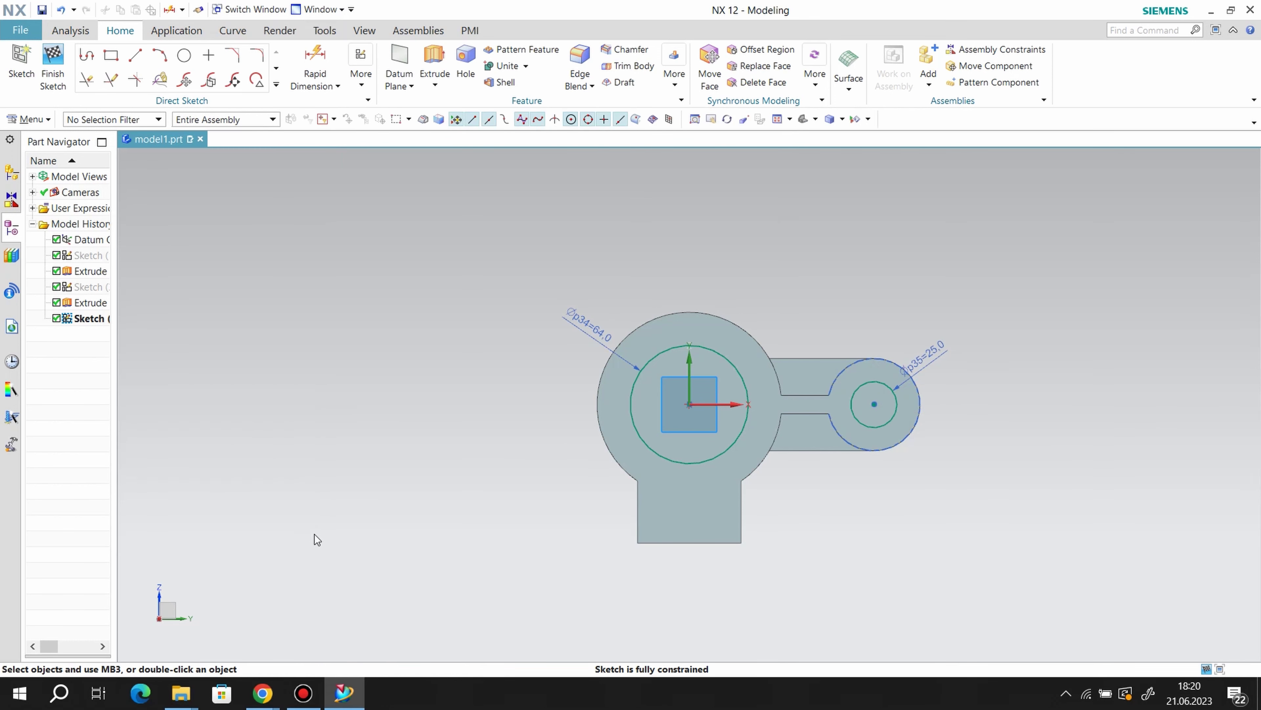
Draw a narrow slot rectangle from the circle bottom, vertically aligning its midpoint under the circle centre
{"action": "left_click", "coordinate": [111, 54]}
{"action": "type", "text": "0"}
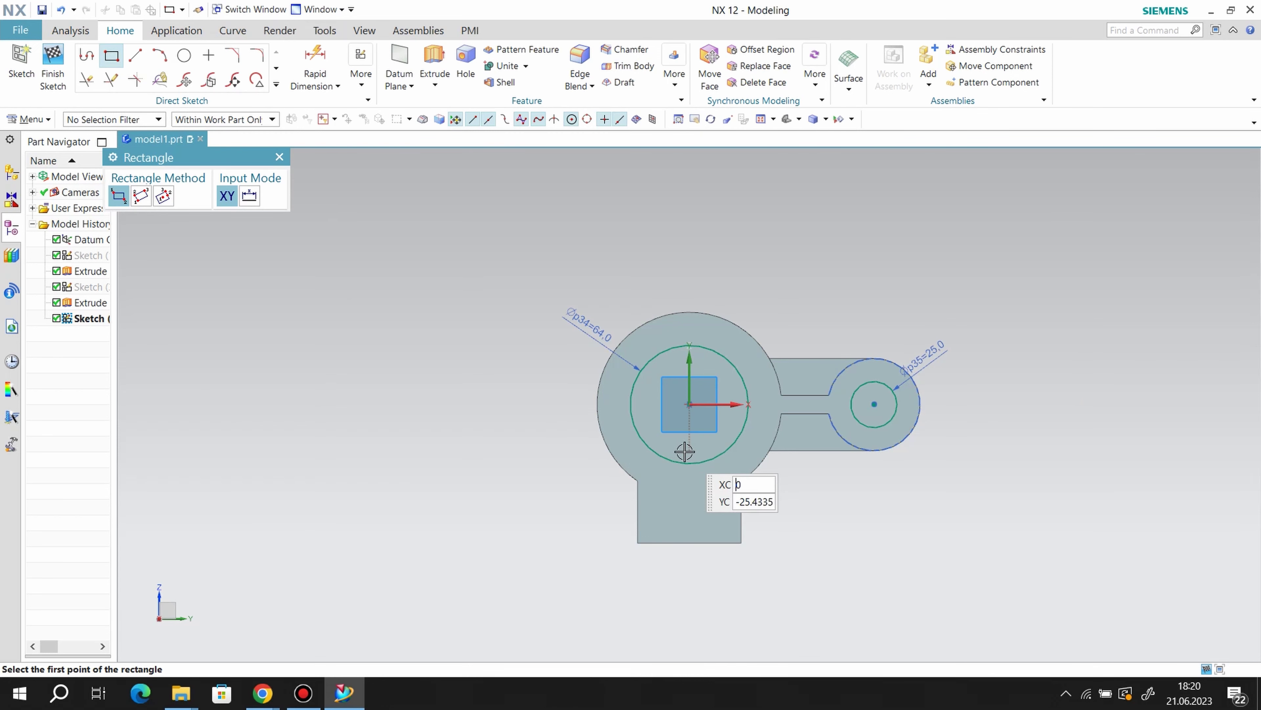
{"action": "left_click", "coordinate": [684, 451]}
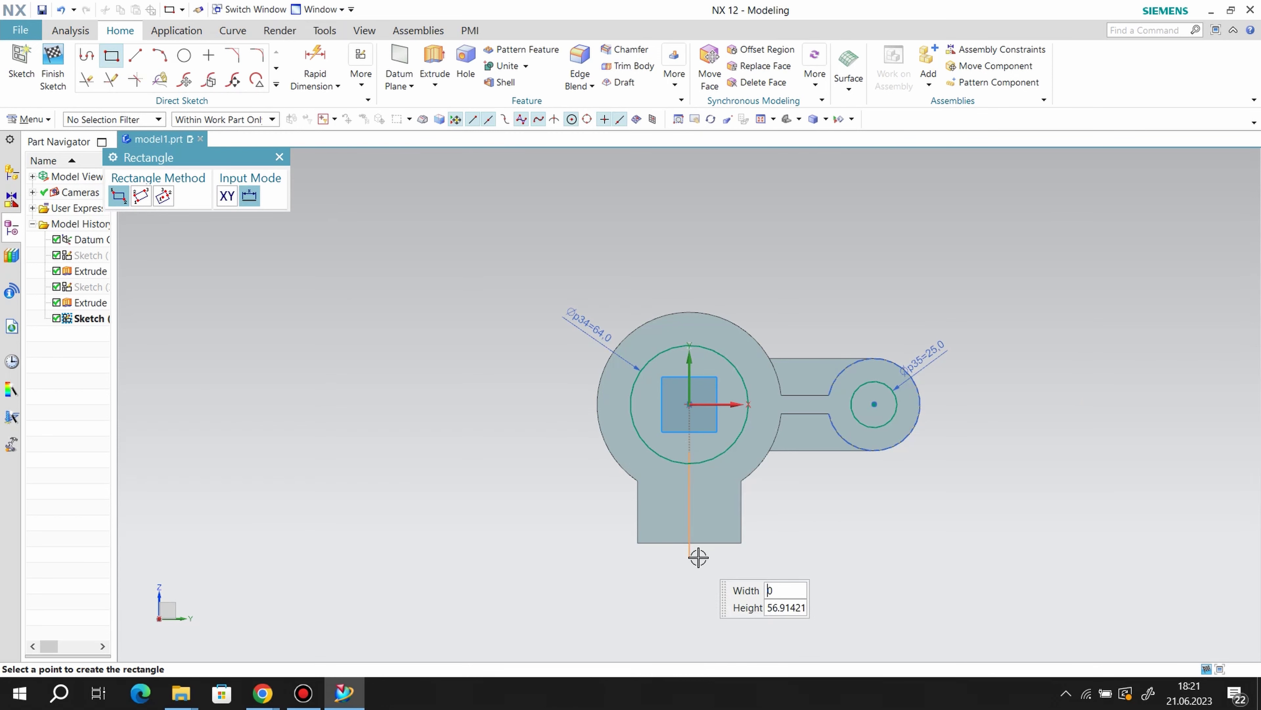
{"action": "left_click", "coordinate": [361, 74]}
{"action": "left_click", "coordinate": [437, 118]}
{"action": "left_click", "coordinate": [148, 227]}
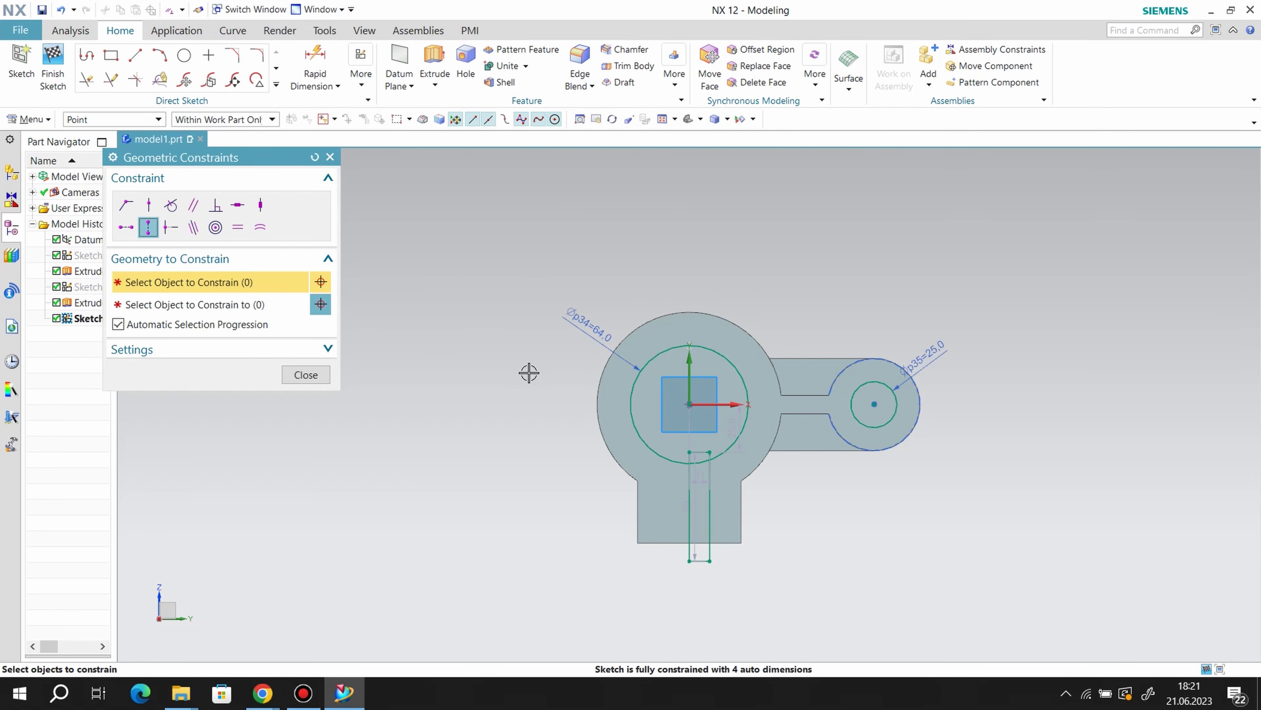
{"action": "left_click", "coordinate": [700, 453]}
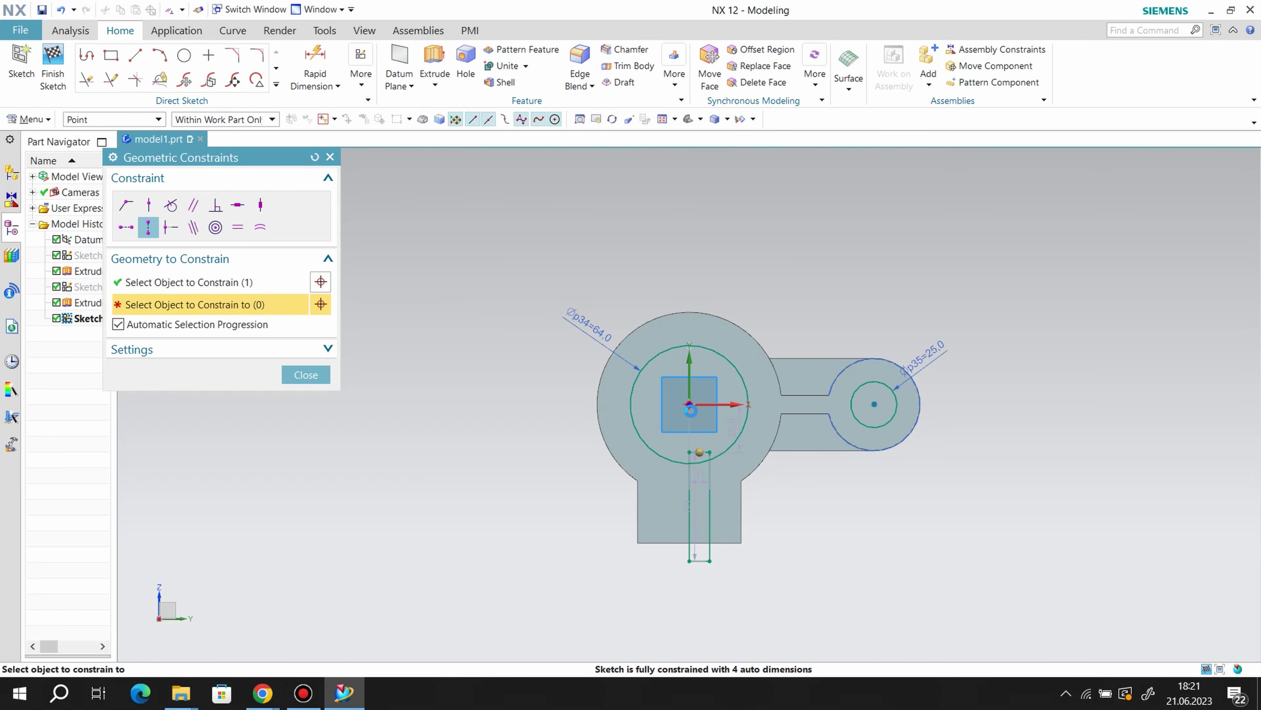
{"action": "left_click", "coordinate": [690, 404]}
{"action": "left_click", "coordinate": [306, 374]}
Dimension the slot rectangle's width between its two vertical edges as 6
{"action": "key", "text": "d"}
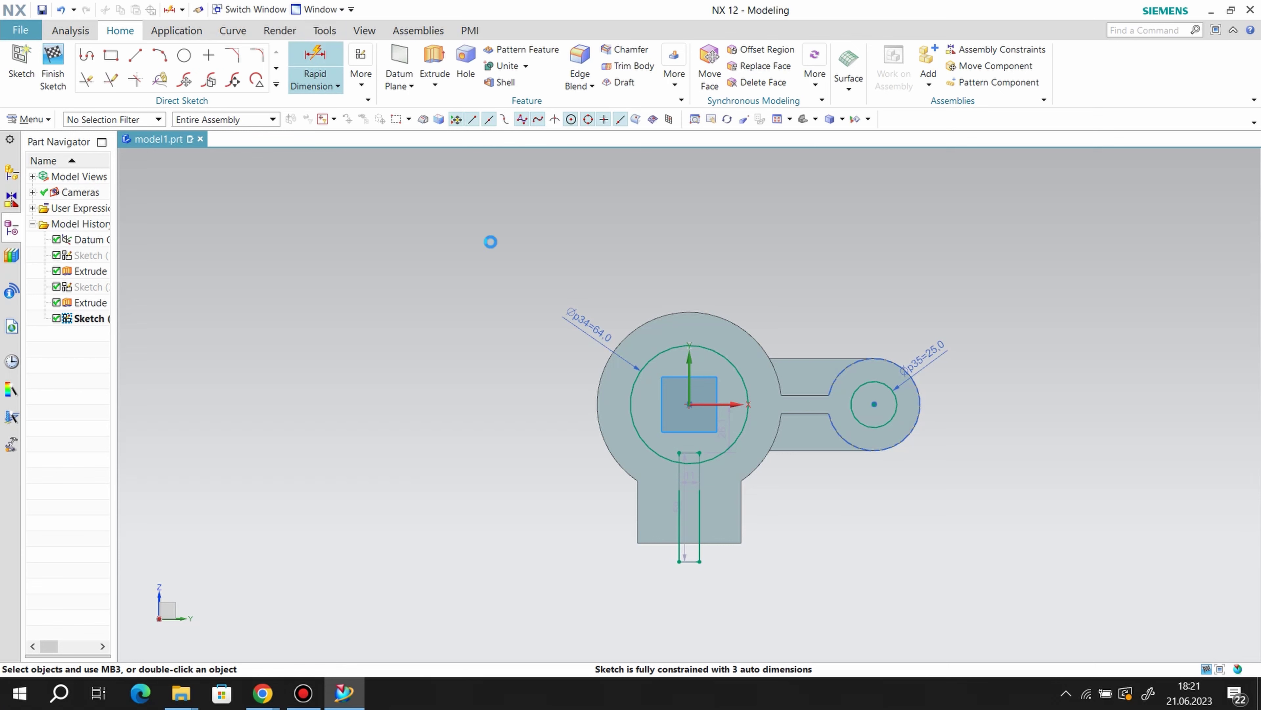
{"action": "left_click", "coordinate": [678, 510]}
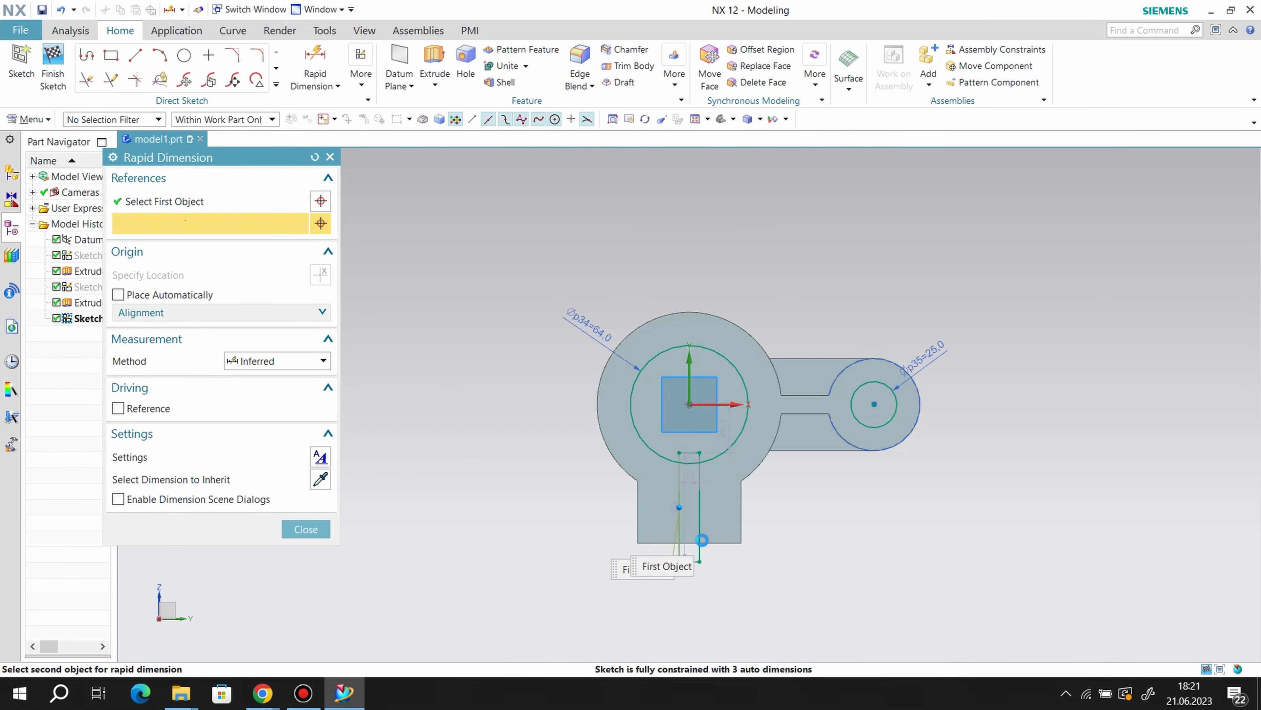
{"action": "left_click", "coordinate": [699, 534]}
{"action": "left_click", "coordinate": [828, 599]}
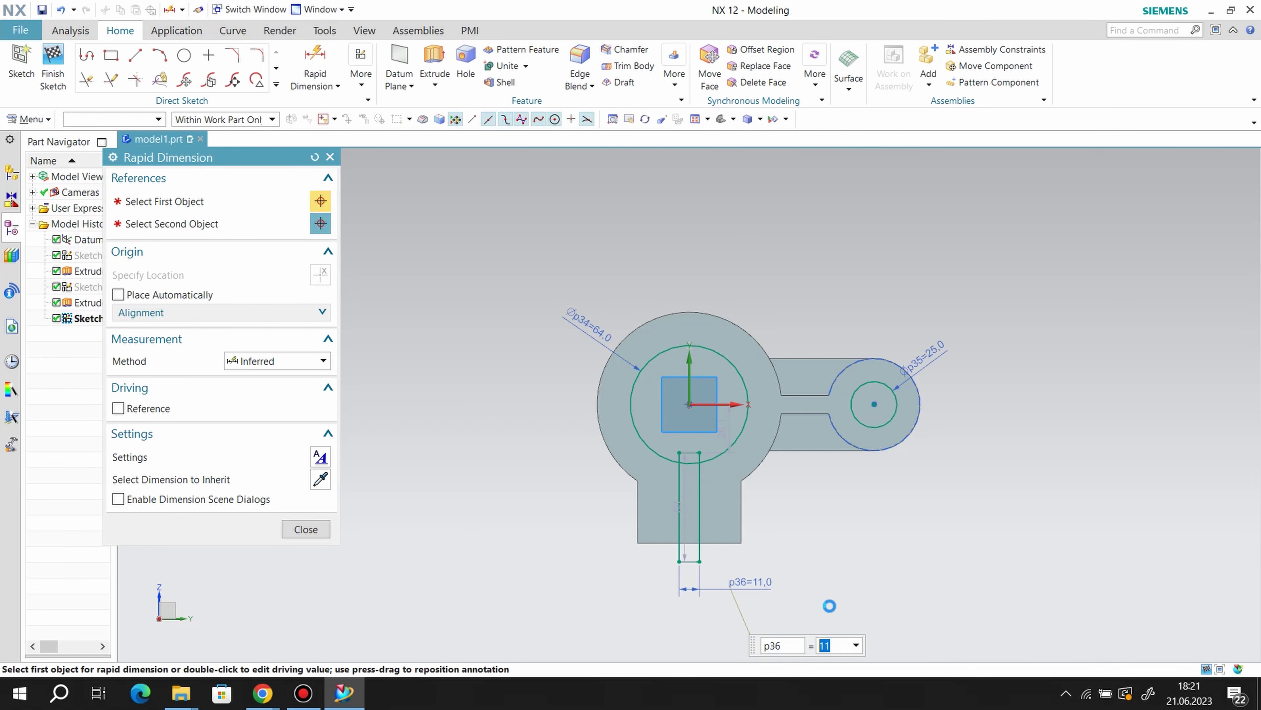
{"action": "type", "text": "6"}
{"action": "key", "text": "Return"}
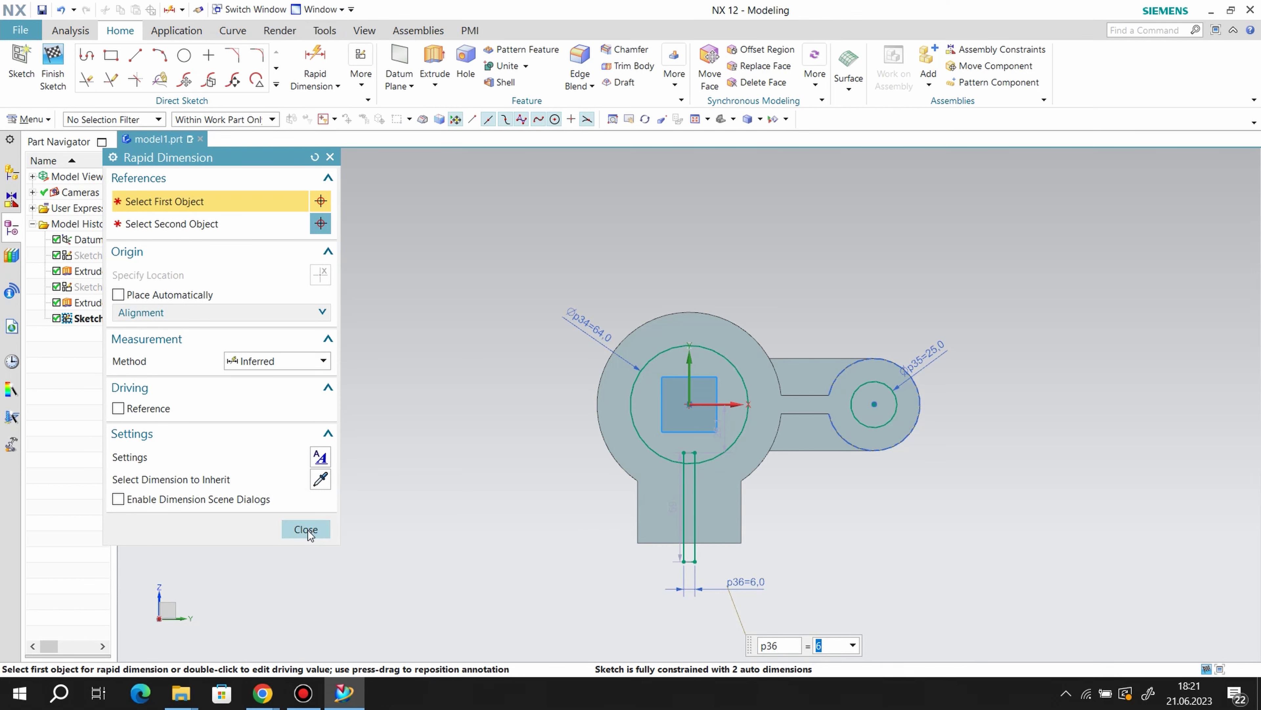
{"action": "left_click", "coordinate": [306, 530]}
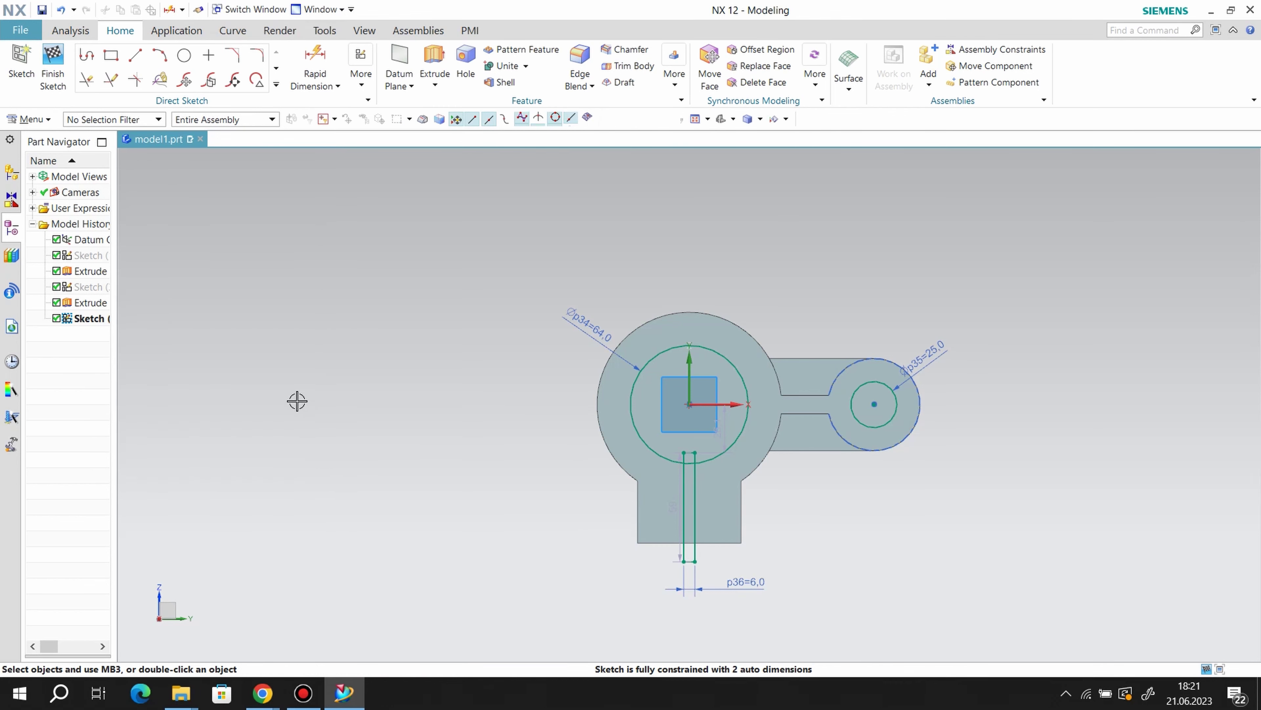
Trim away the slot's top edge inside the 64 circle and finish the sketch
{"action": "left_click", "coordinate": [88, 81]}
{"action": "scroll", "coordinate": [689, 465], "scroll_direction": "up", "scroll_amount": 2}
{"action": "scroll", "coordinate": [690, 465], "scroll_direction": "up", "scroll_amount": 3}
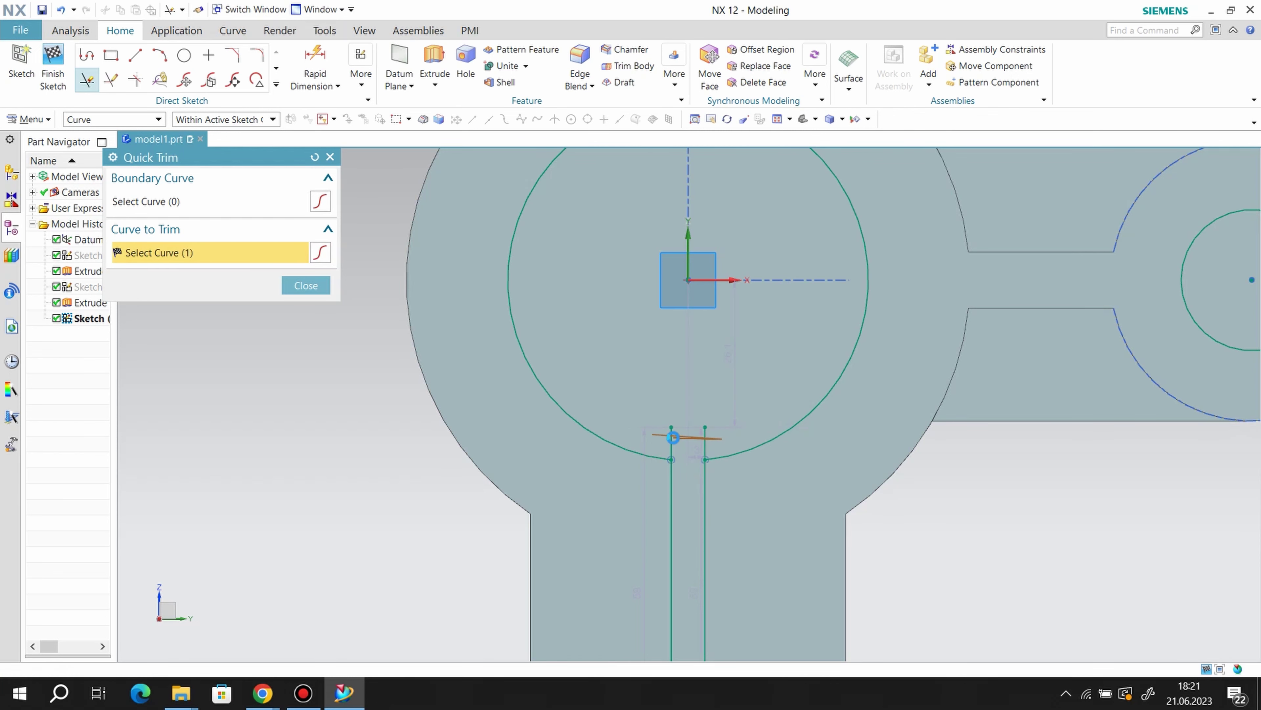
{"action": "left_click", "coordinate": [307, 287]}
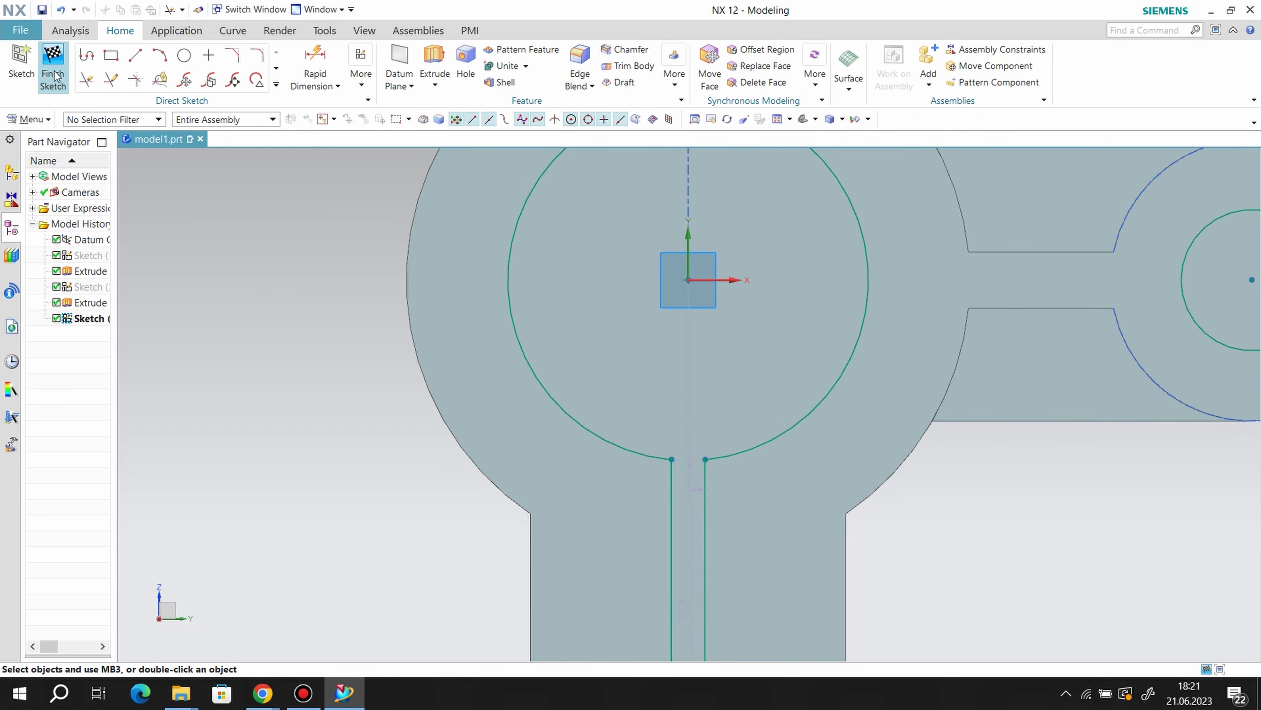
{"action": "scroll", "coordinate": [1008, 381], "scroll_direction": "down", "scroll_amount": 3}
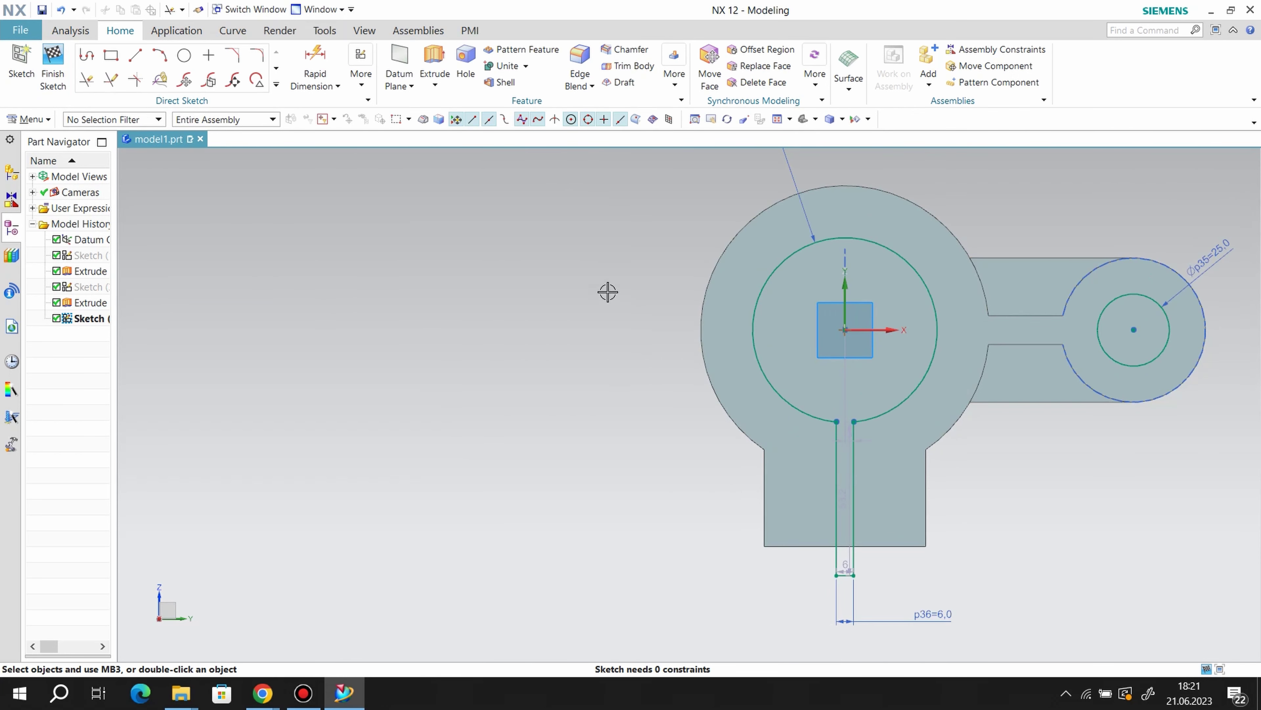
{"action": "left_click", "coordinate": [68, 75]}
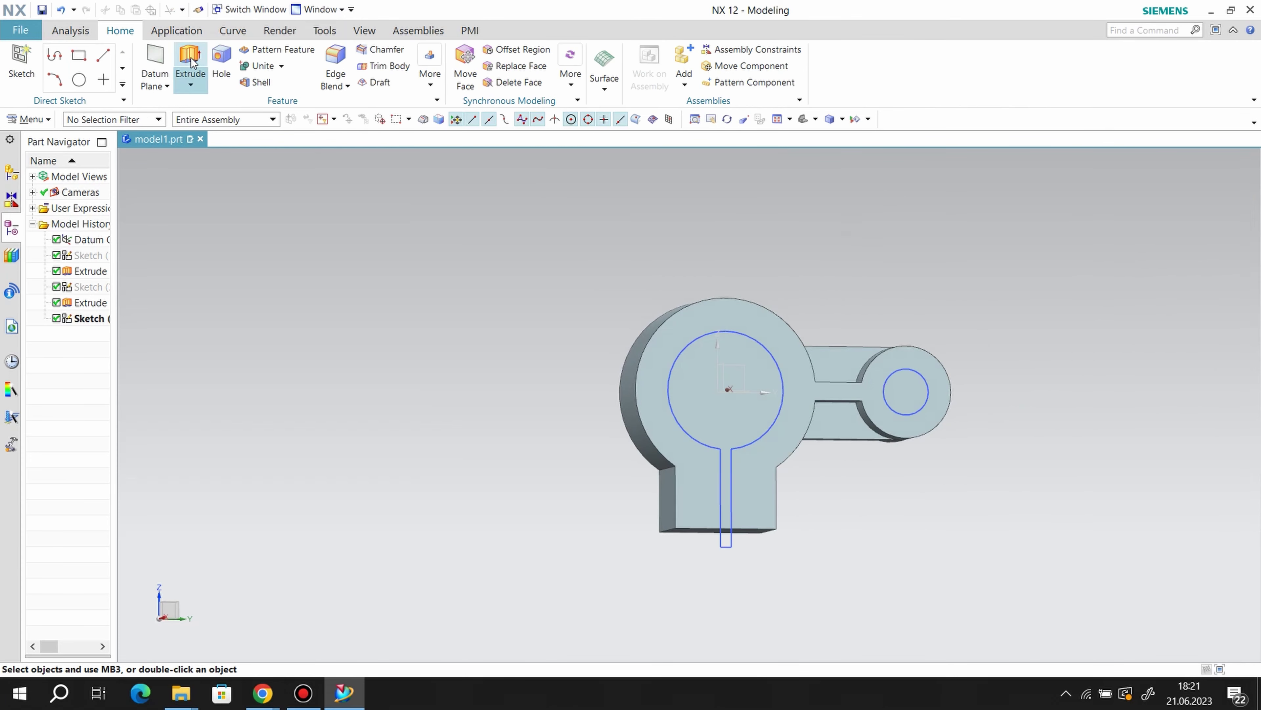
Extrude the bore and slit sketch as a Subtract cut with end distance 48
{"action": "left_click", "coordinate": [190, 62]}
{"action": "left_click", "coordinate": [79, 318]}
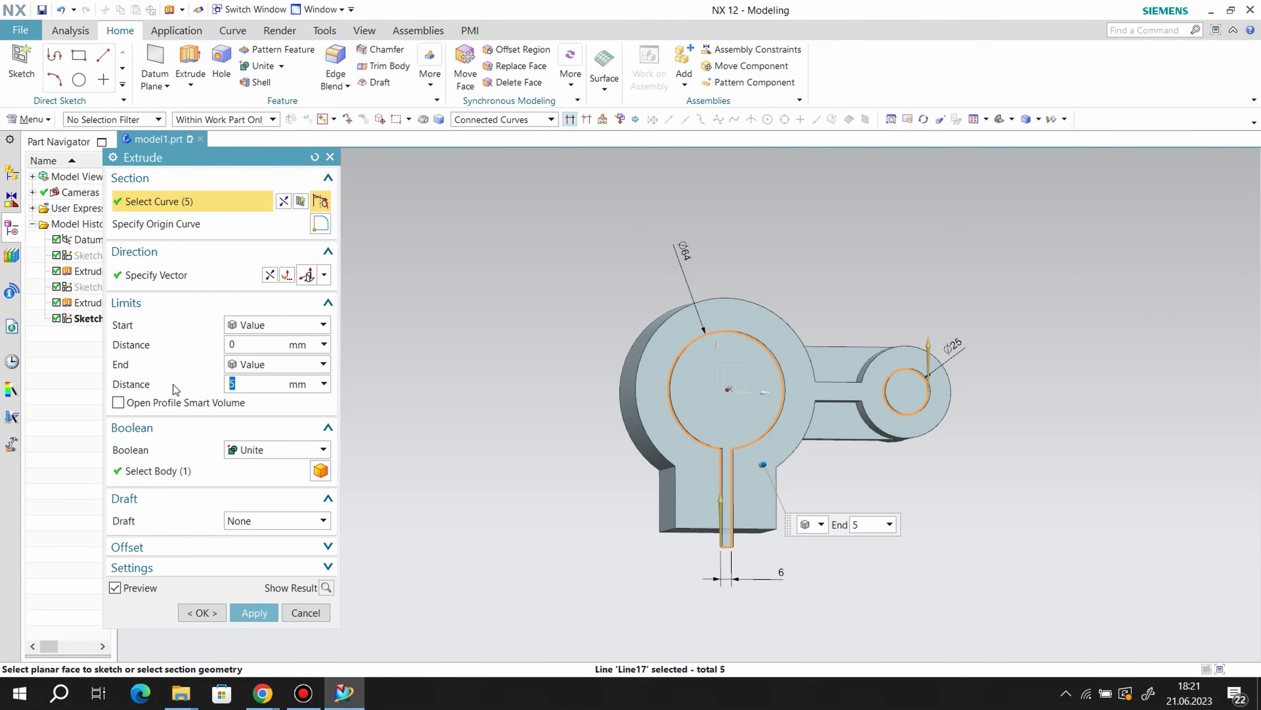
{"action": "left_click", "coordinate": [252, 450]}
{"action": "left_click", "coordinate": [256, 495]}
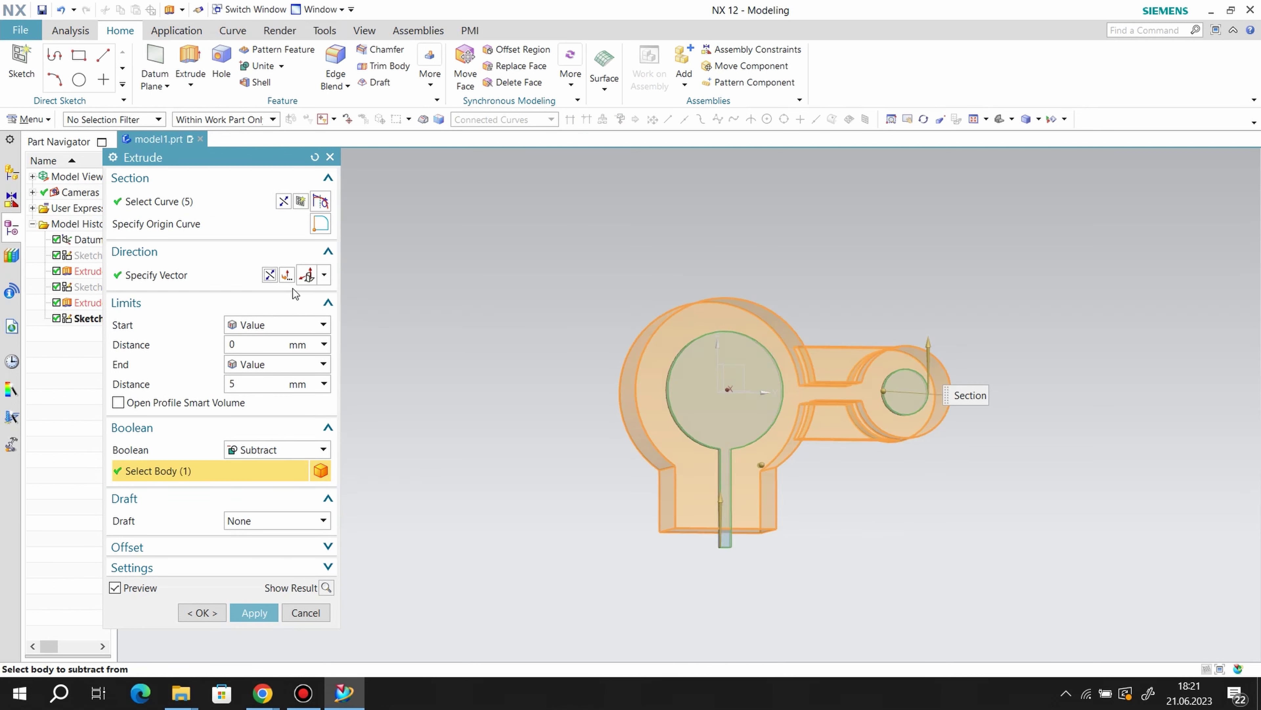
{"action": "middle_click_drag", "start_coordinate": [709, 571], "coordinate": [774, 472]}
{"action": "left_click_drag", "start_coordinate": [780, 474], "coordinate": [662, 458]}
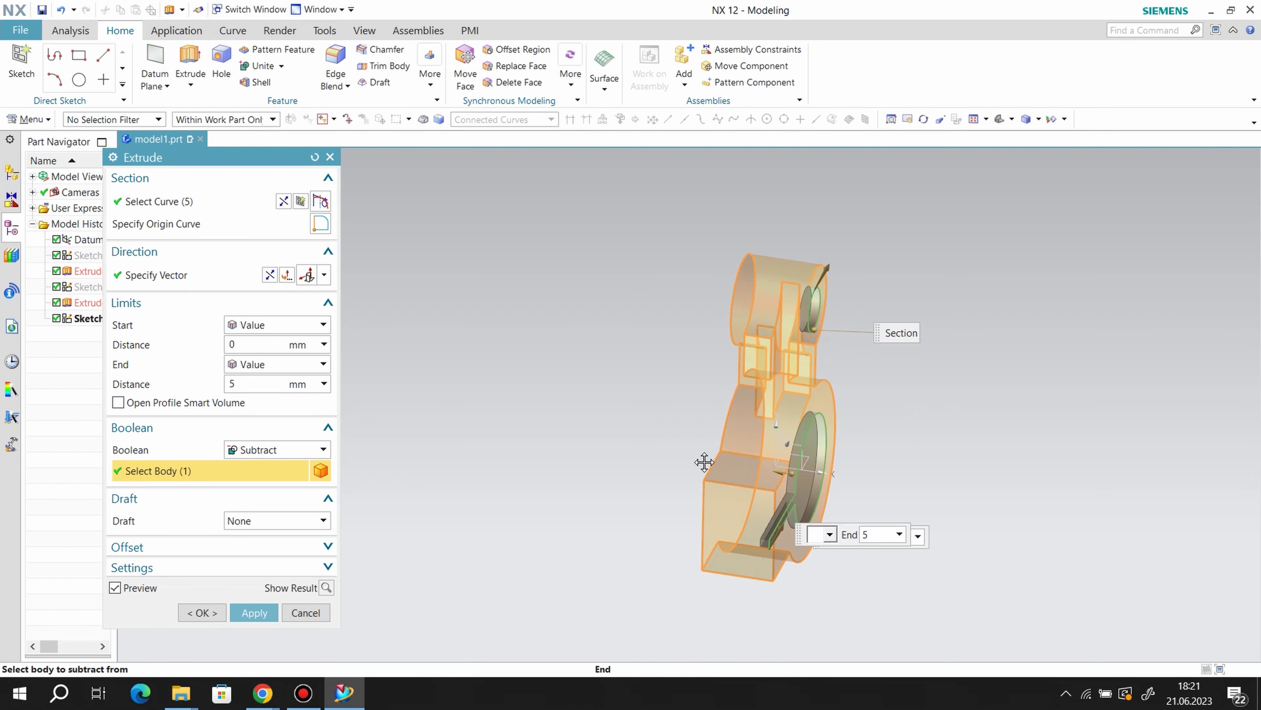
{"action": "left_click", "coordinate": [254, 612]}
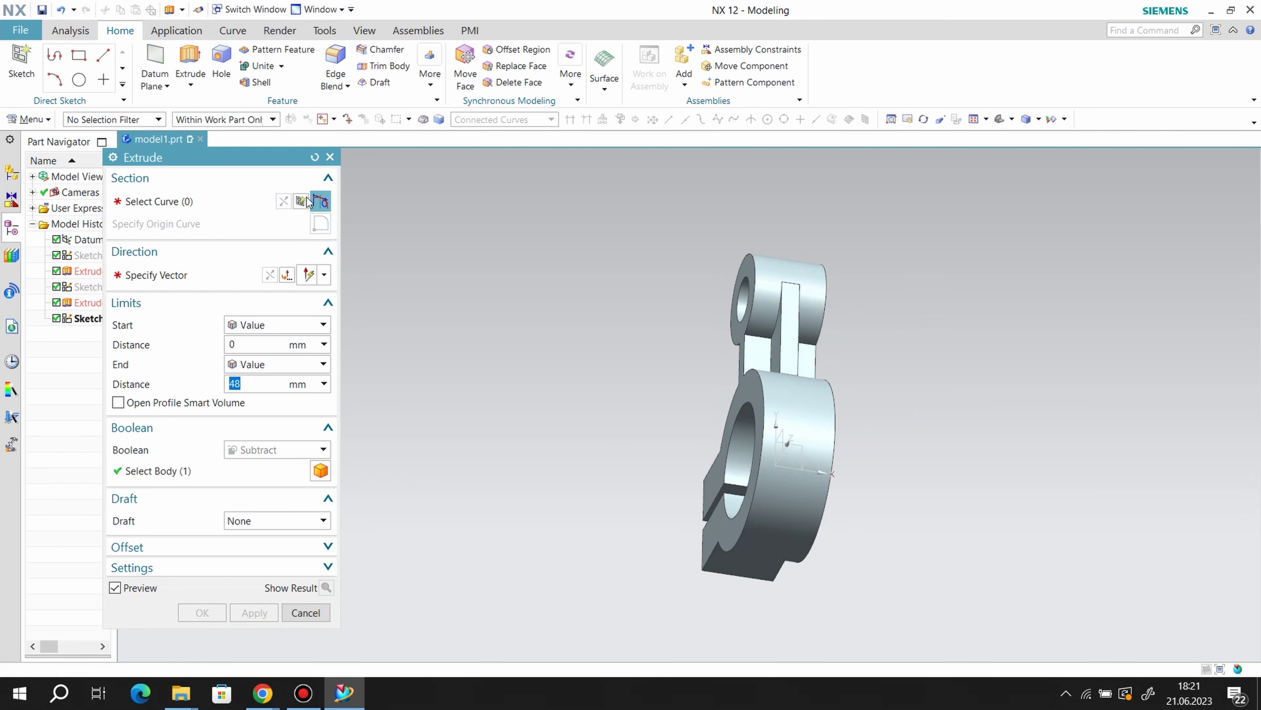
{"action": "left_click", "coordinate": [330, 158]}
{"action": "middle_click_drag", "start_coordinate": [930, 547], "coordinate": [898, 465]}
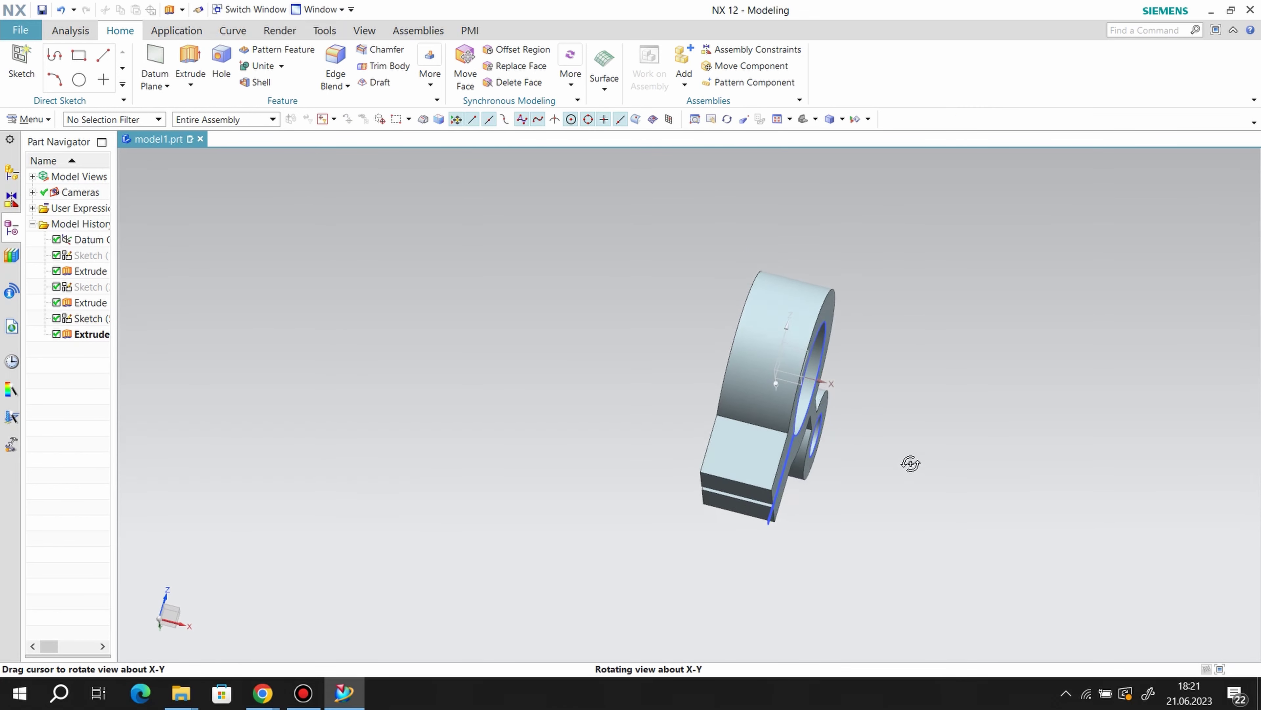
Hide SKETCH_002 and begin a new sketch on the lower clamp tab's side face
{"action": "right_click", "coordinate": [787, 410]}
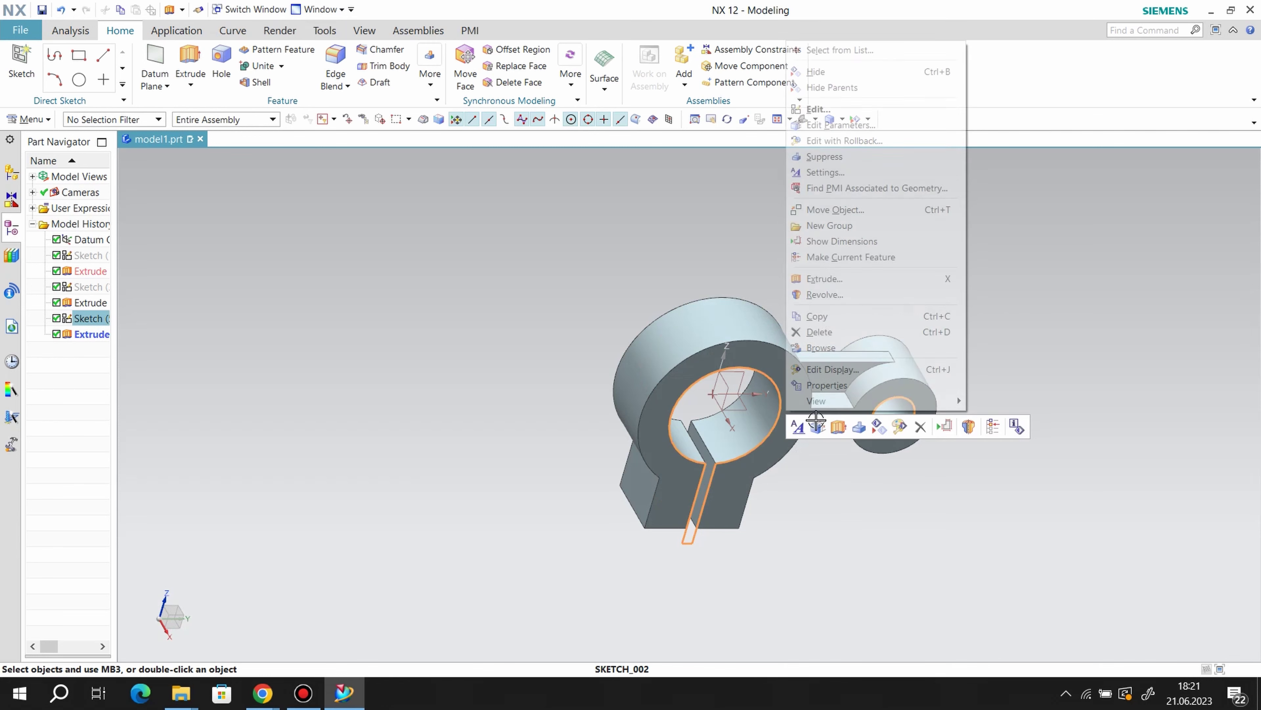
{"action": "left_click", "coordinate": [823, 68]}
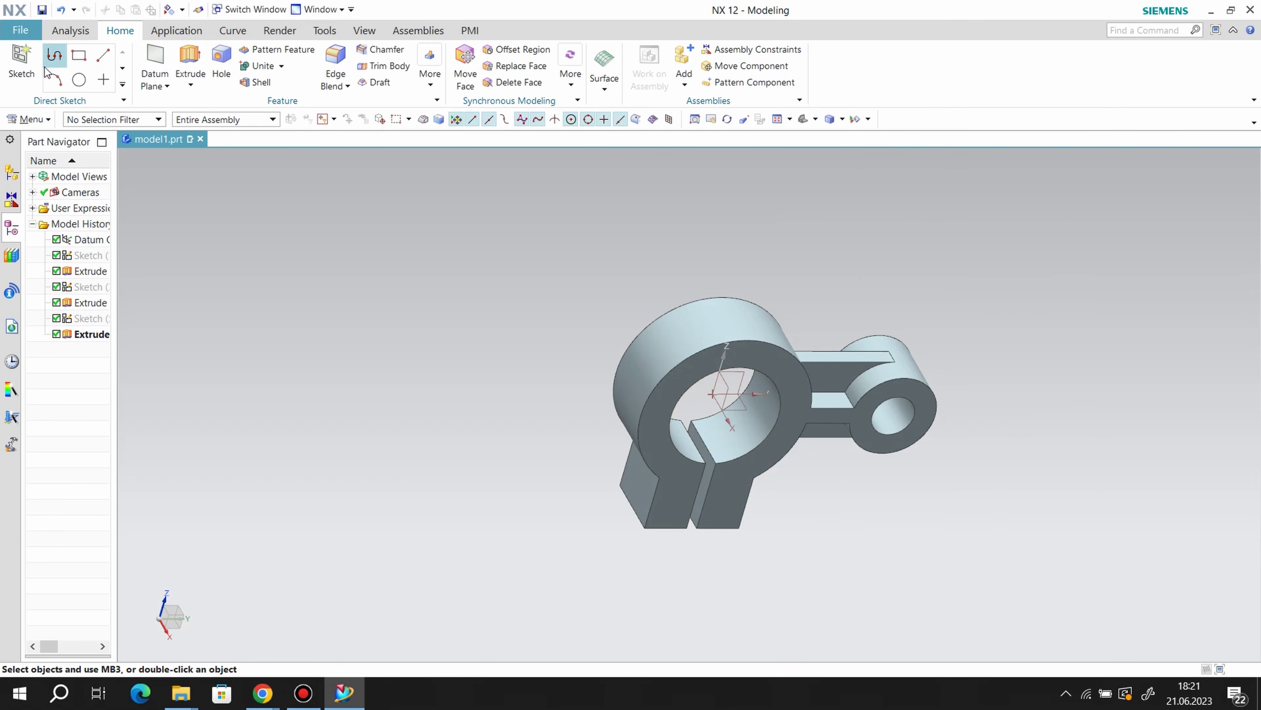
{"action": "left_click", "coordinate": [23, 65]}
{"action": "left_click", "coordinate": [619, 493]}
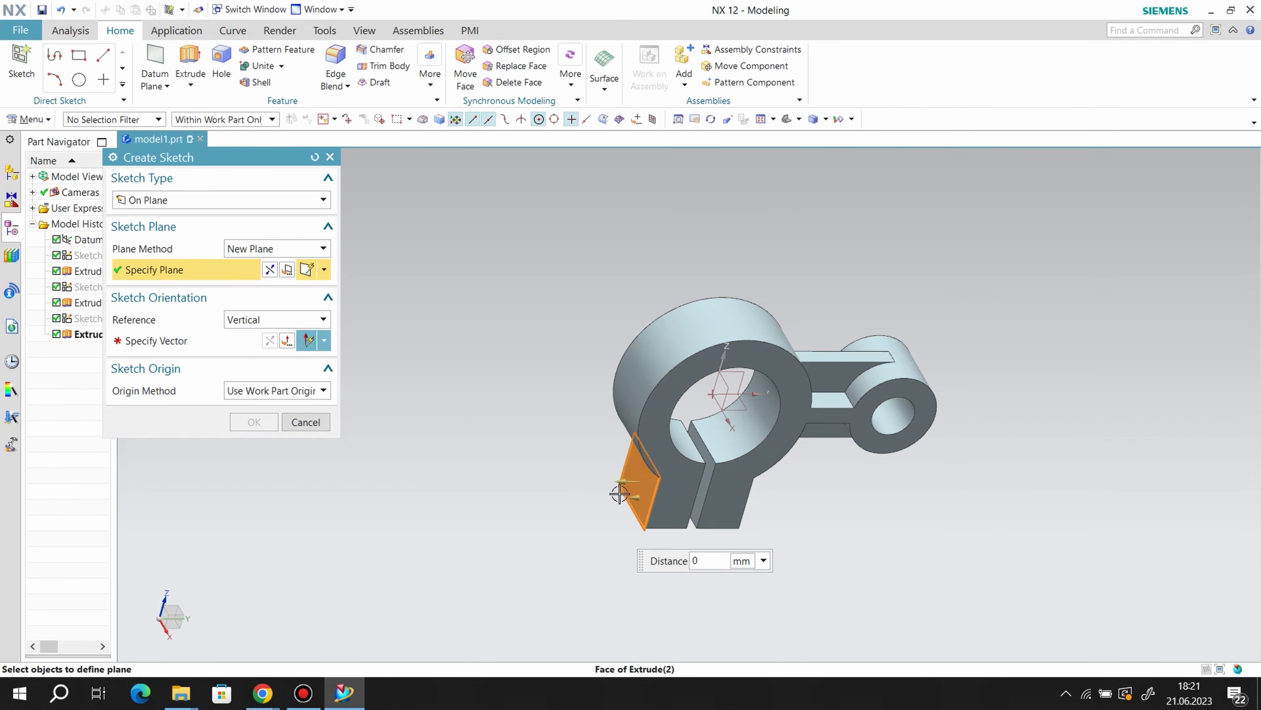
{"action": "left_click", "coordinate": [186, 341]}
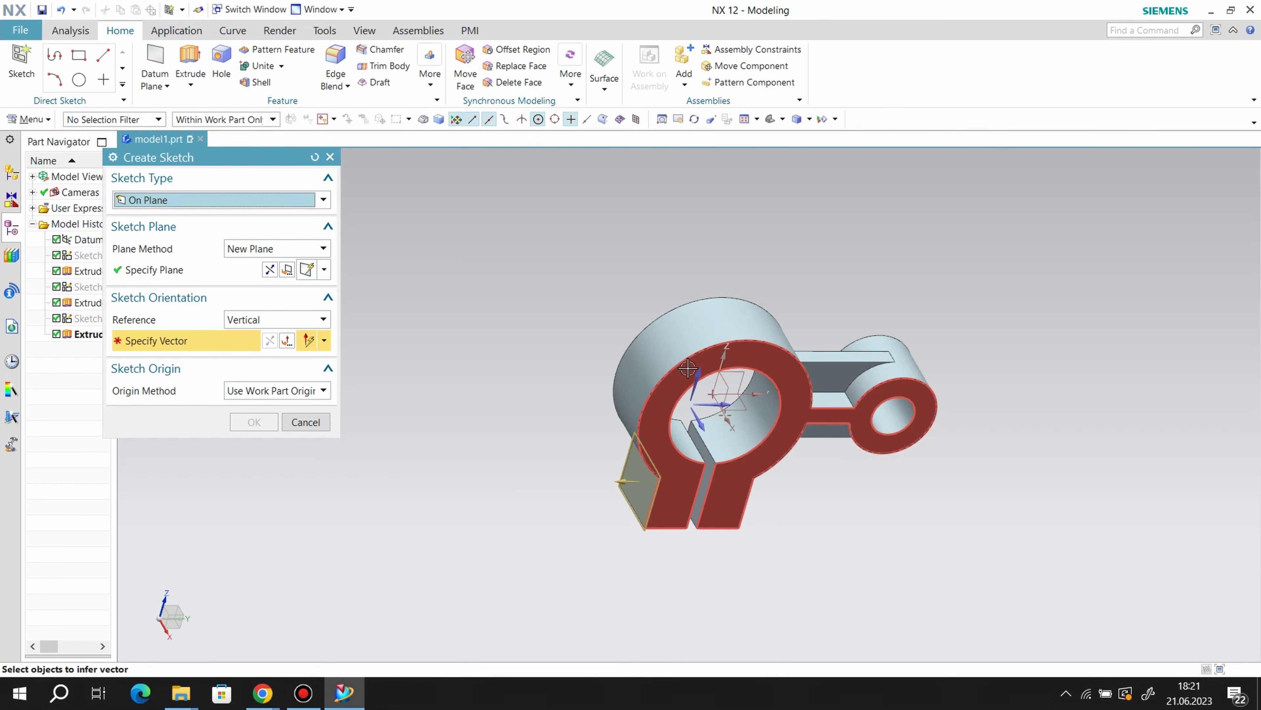
{"action": "left_click", "coordinate": [702, 381]}
{"action": "left_click", "coordinate": [254, 422]}
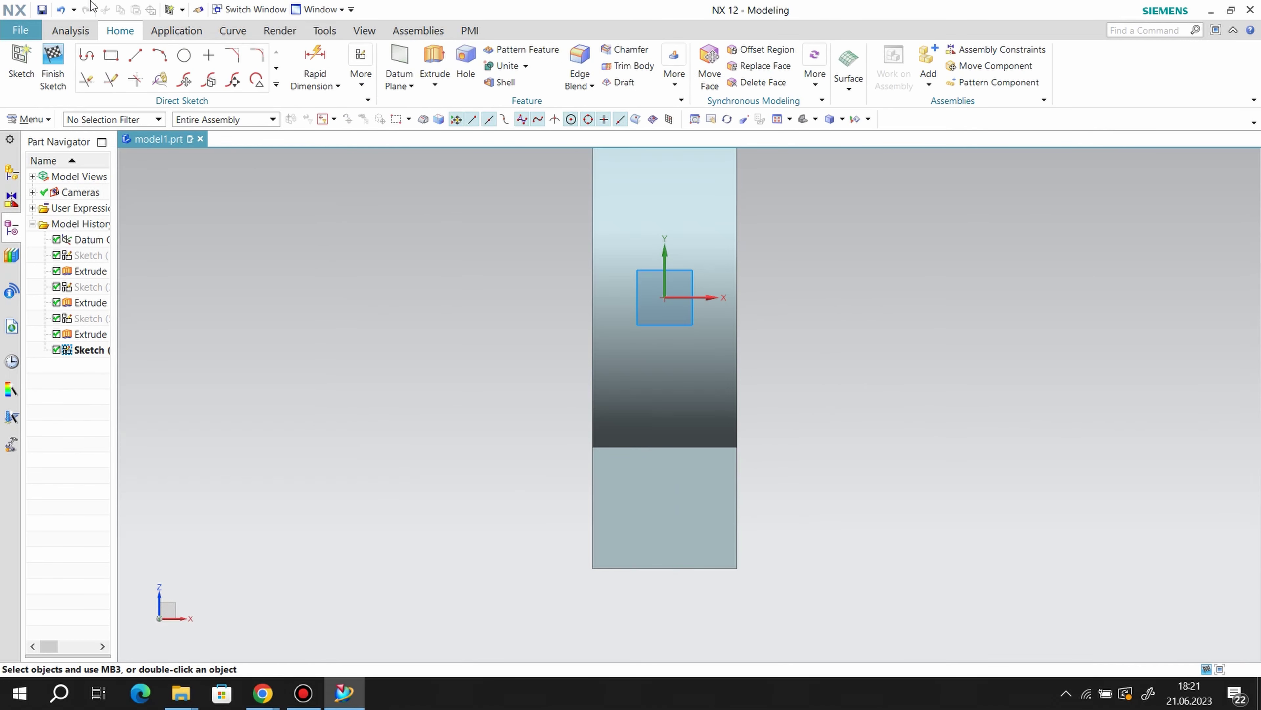
Draw a circle on the tab face, vertically aligned with the bottom edge's midpoint
{"action": "left_click", "coordinate": [183, 56]}
{"action": "left_click", "coordinate": [665, 511]}
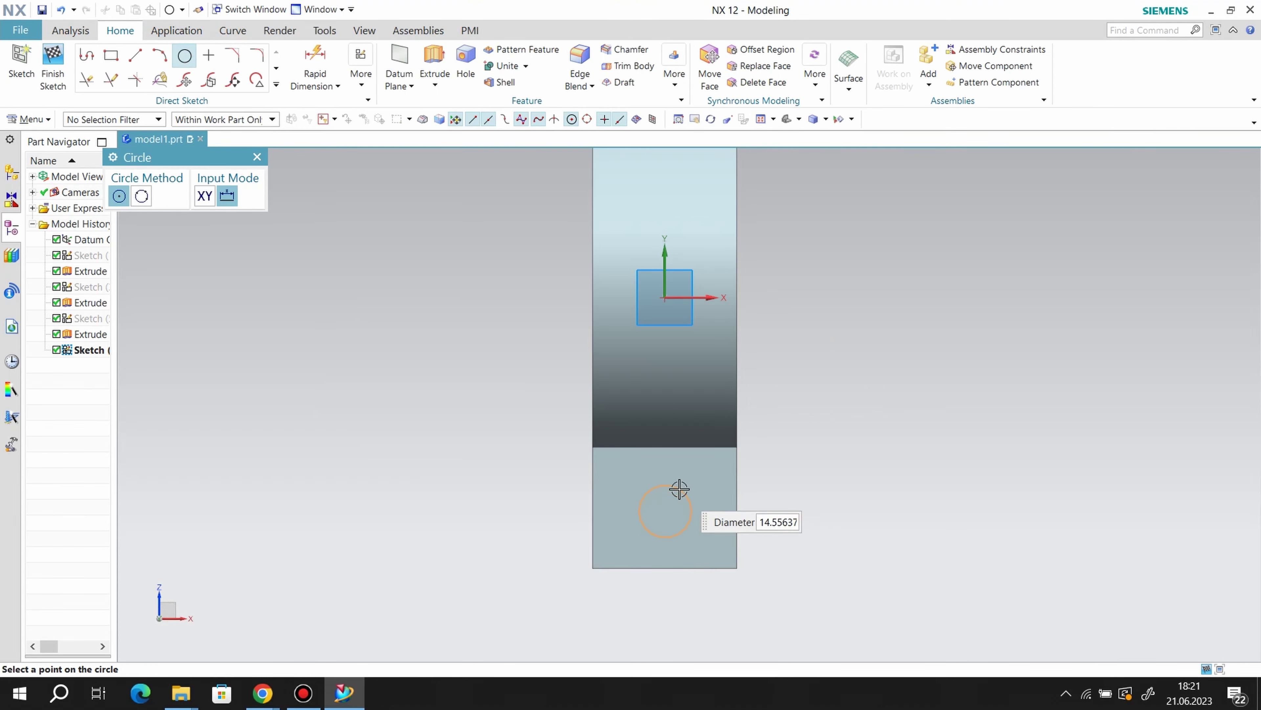
{"action": "left_click", "coordinate": [678, 488]}
{"action": "left_click", "coordinate": [362, 72]}
{"action": "left_click", "coordinate": [380, 120]}
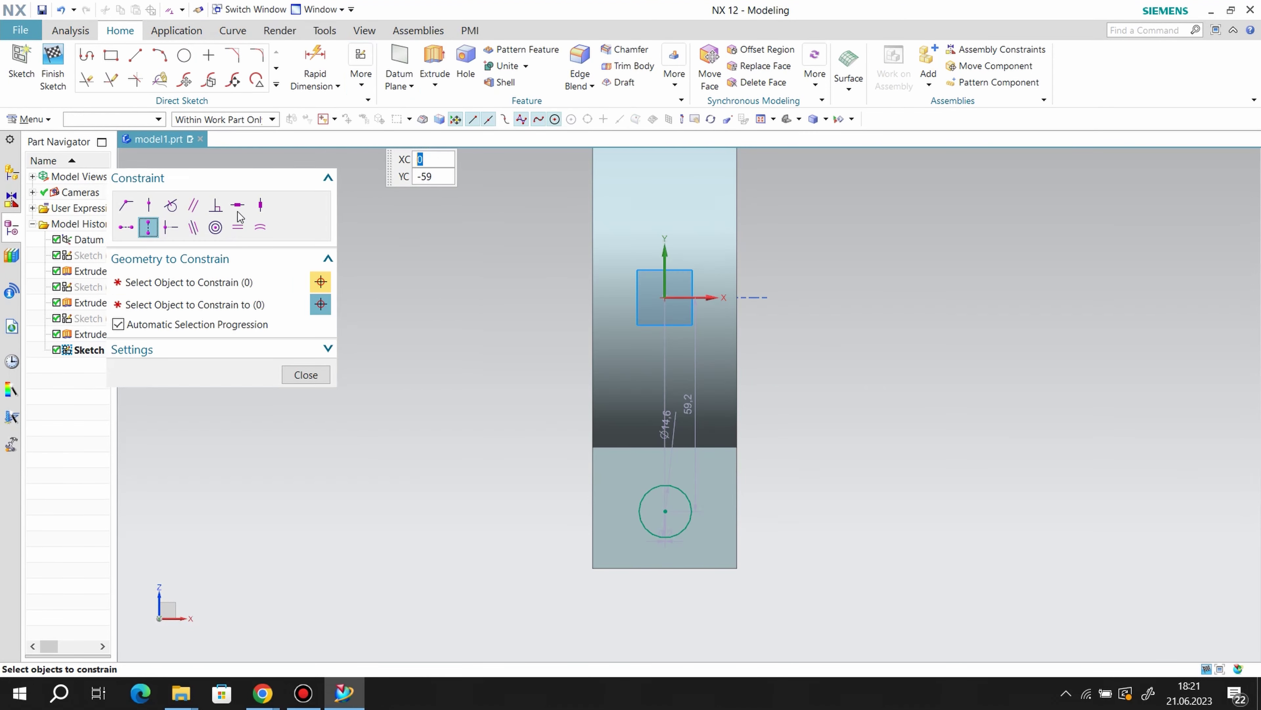
{"action": "left_click", "coordinate": [663, 511]}
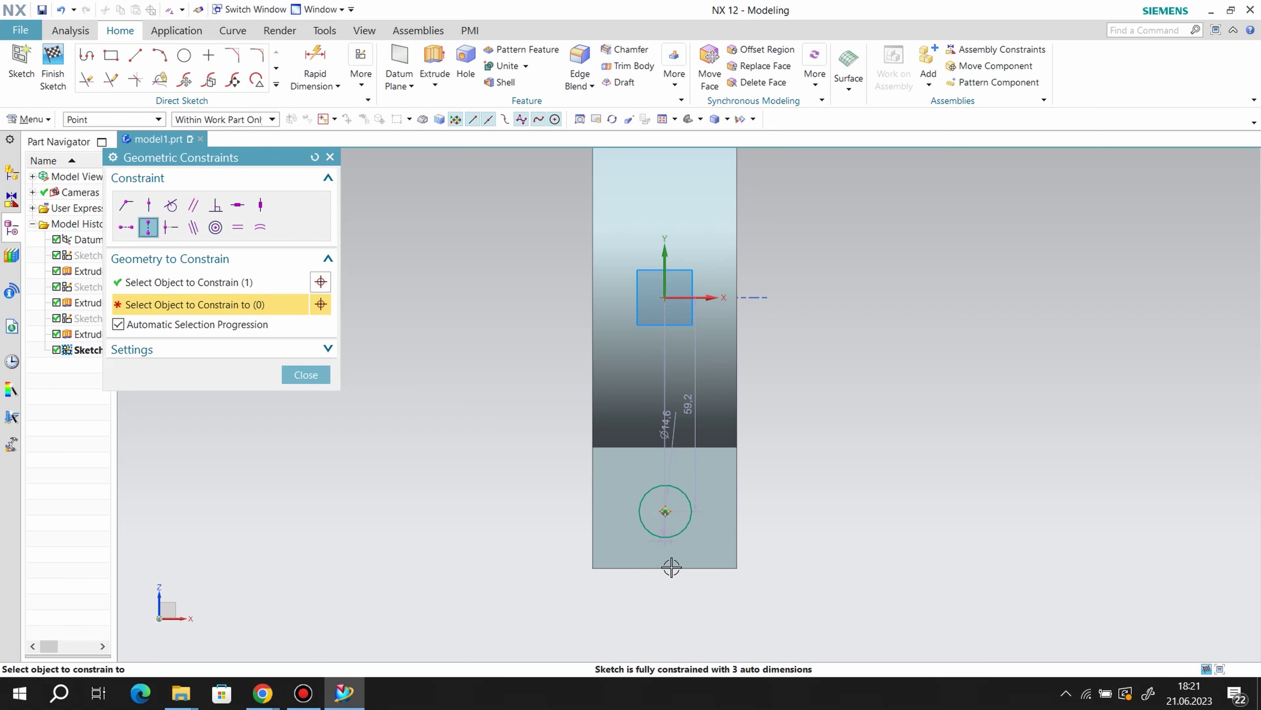
{"action": "left_click", "coordinate": [666, 566]}
{"action": "left_click", "coordinate": [315, 378]}
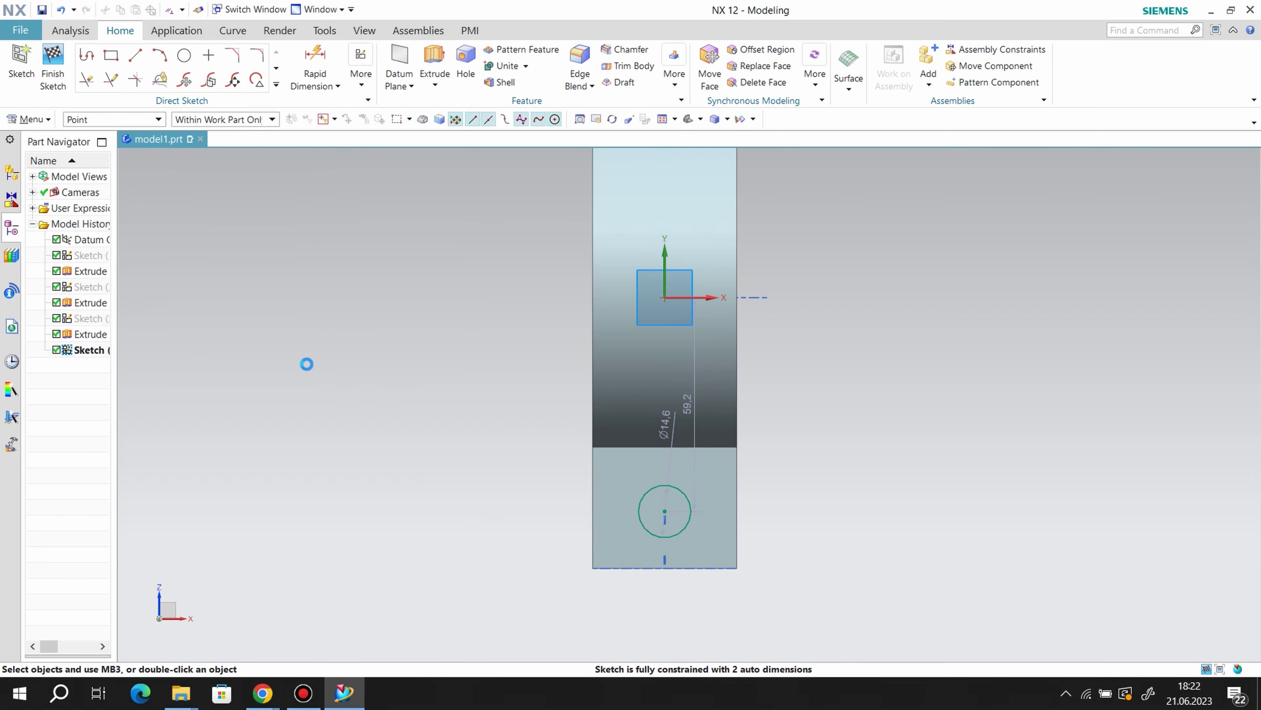
Dimension the circle 20 above the tab's bottom edge with 12 diameter, then finish
{"action": "left_click", "coordinate": [318, 56]}
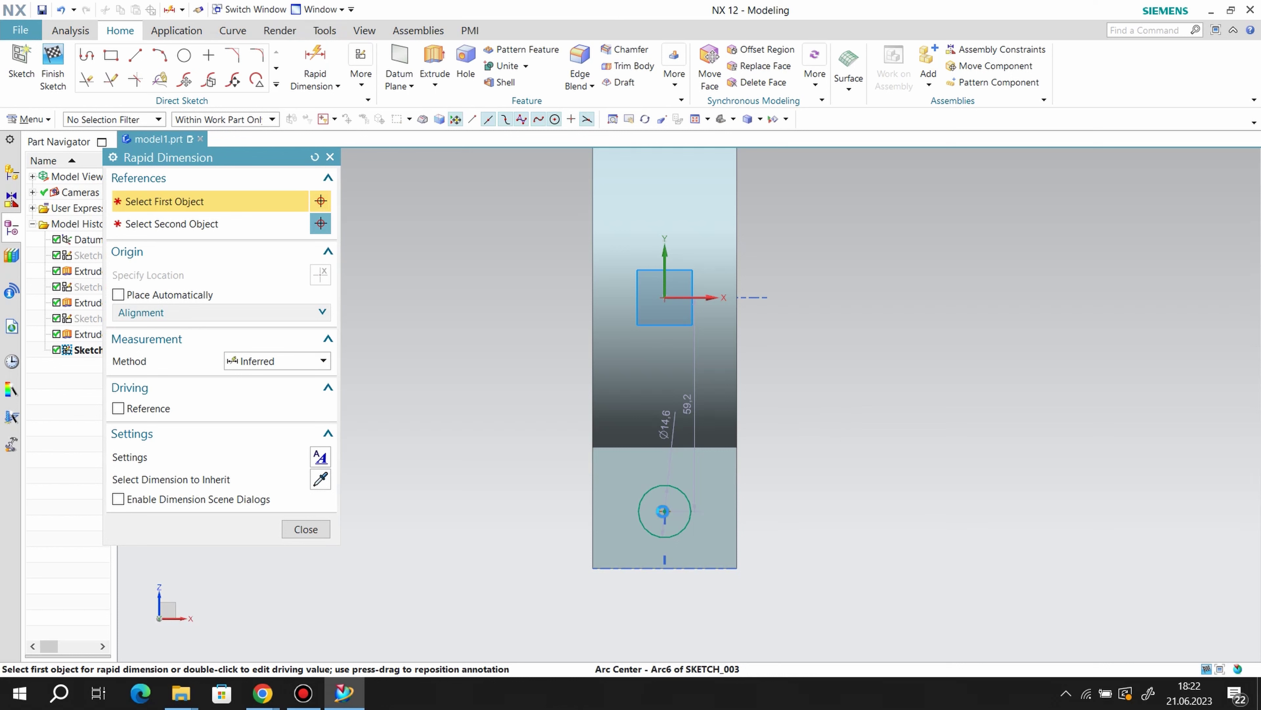
{"action": "left_click", "coordinate": [666, 511]}
{"action": "left_click", "coordinate": [686, 566]}
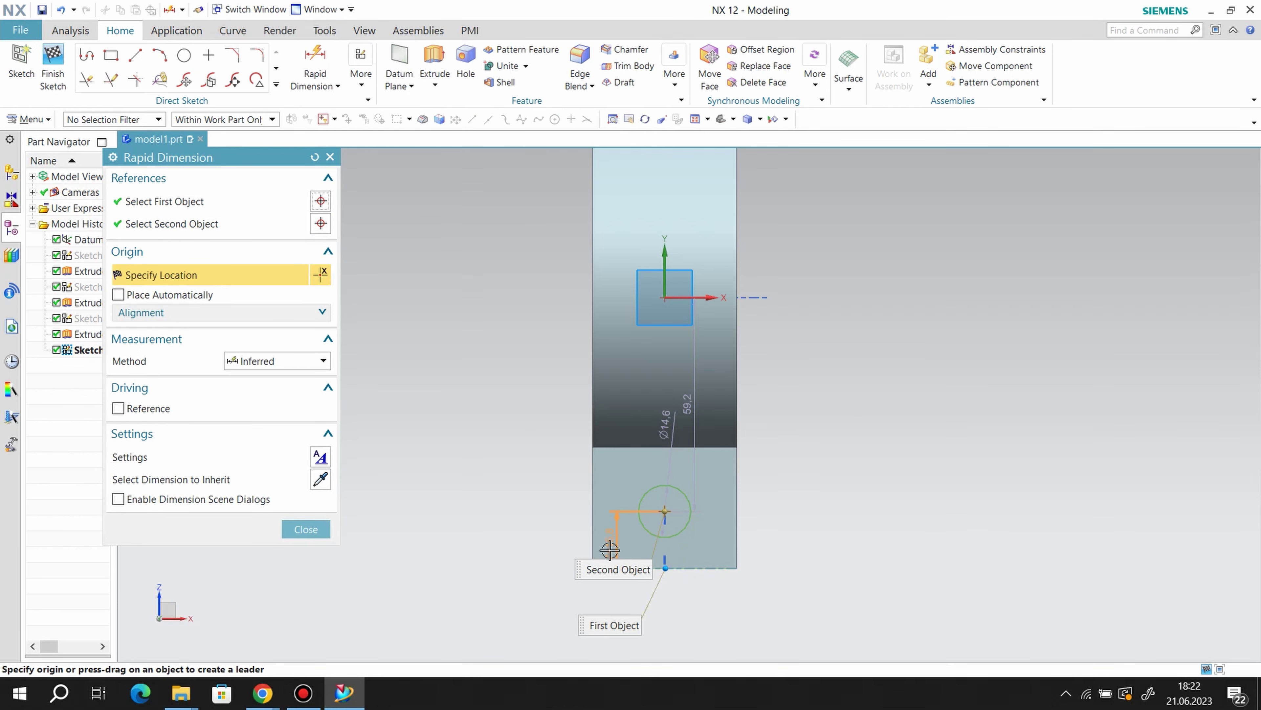
{"action": "left_click", "coordinate": [610, 550]}
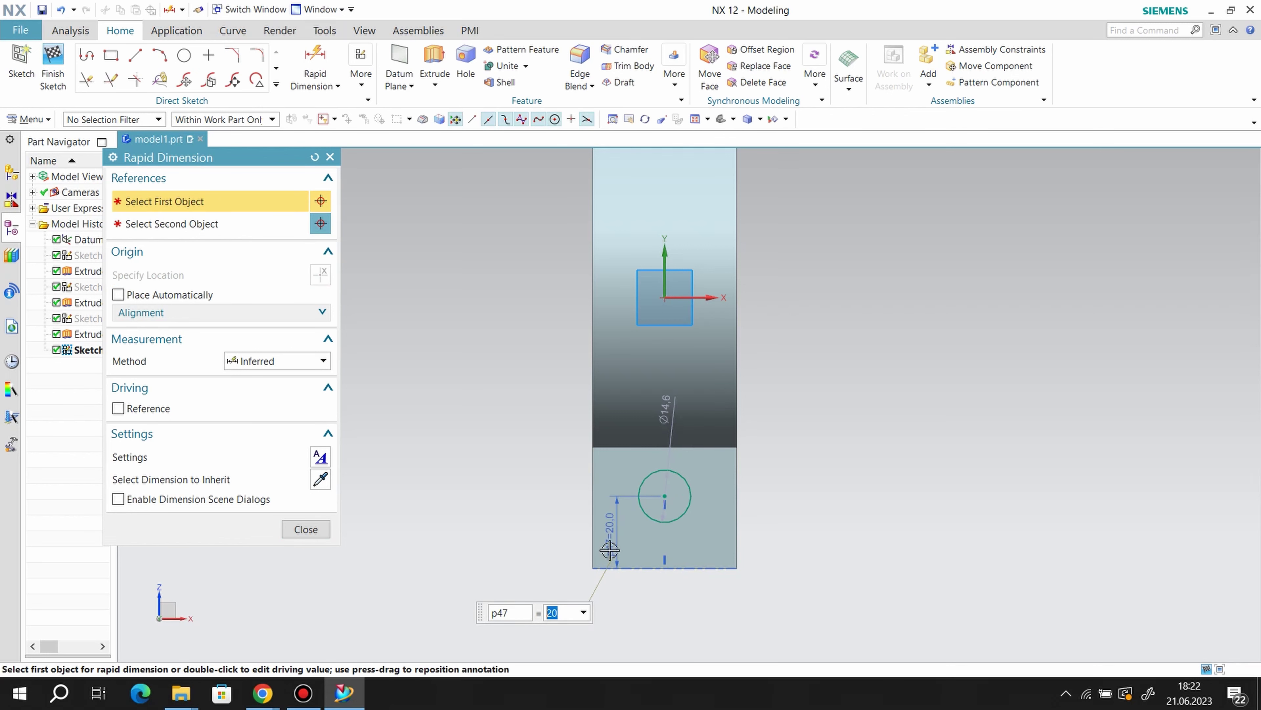
{"action": "left_click", "coordinate": [695, 486]}
{"action": "left_click", "coordinate": [788, 496]}
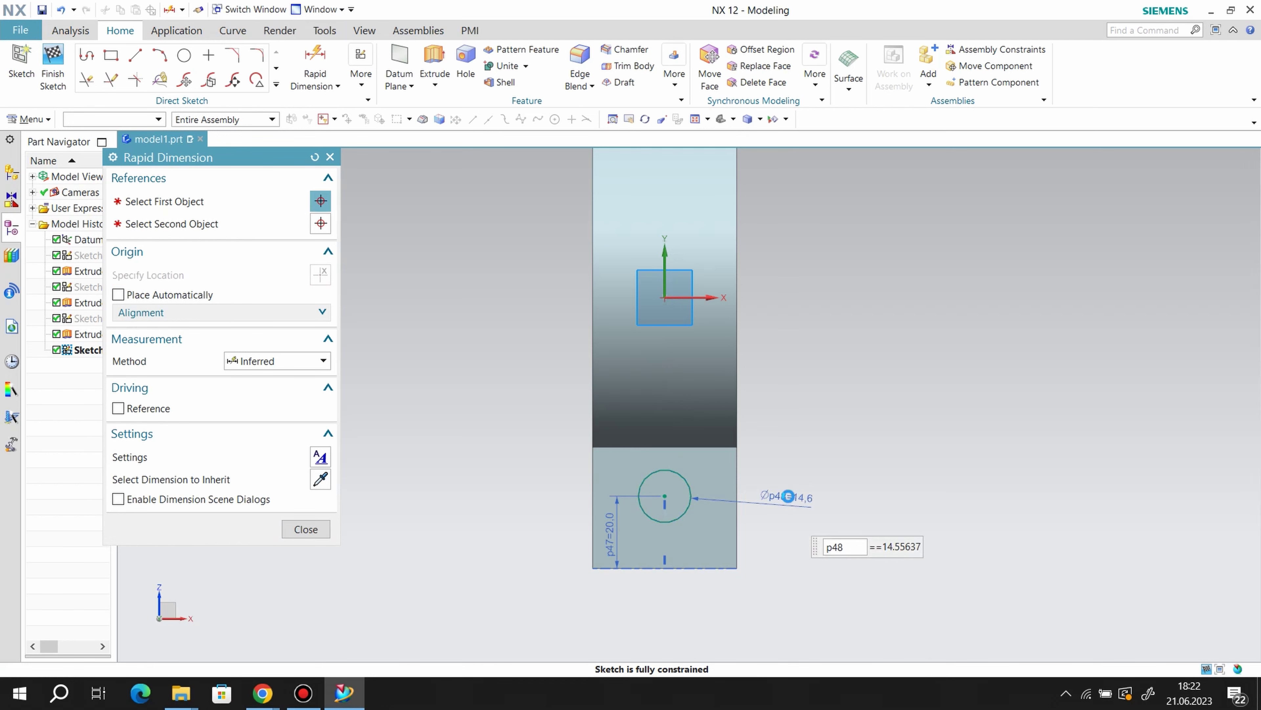
{"action": "type", "text": "12"}
{"action": "key", "text": "Return"}
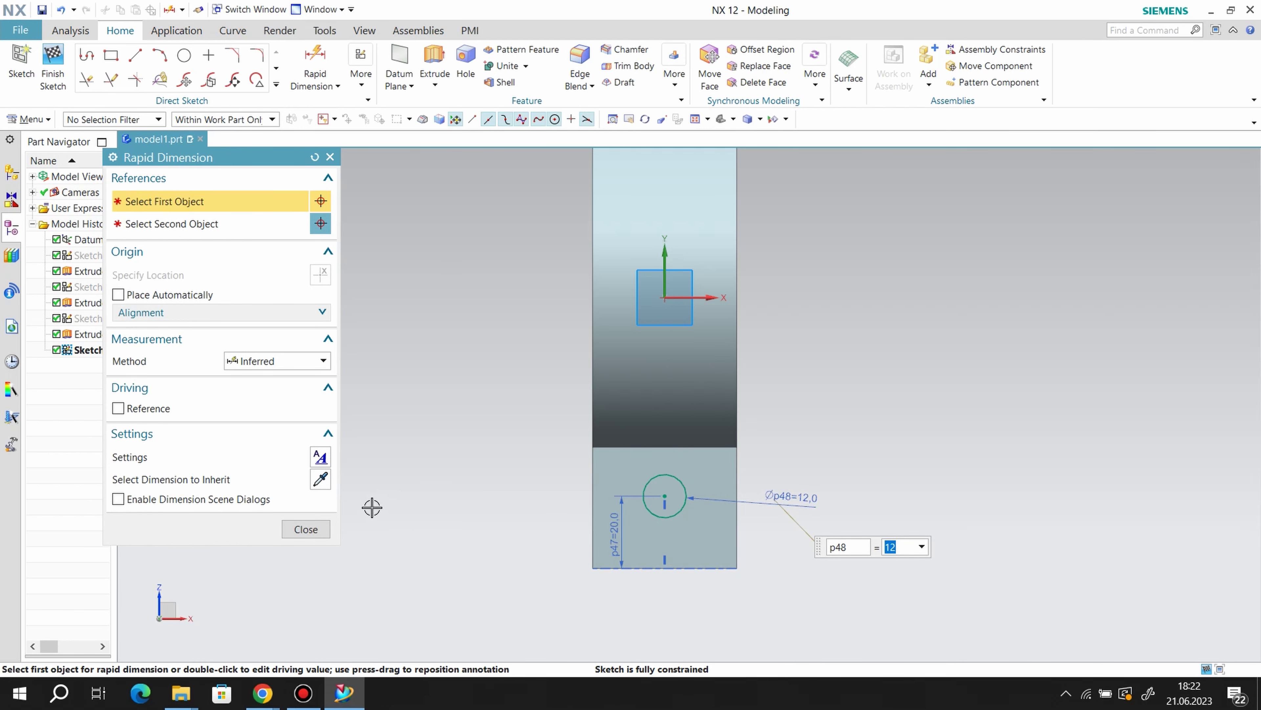
{"action": "left_click", "coordinate": [317, 529]}
{"action": "left_click", "coordinate": [52, 65]}
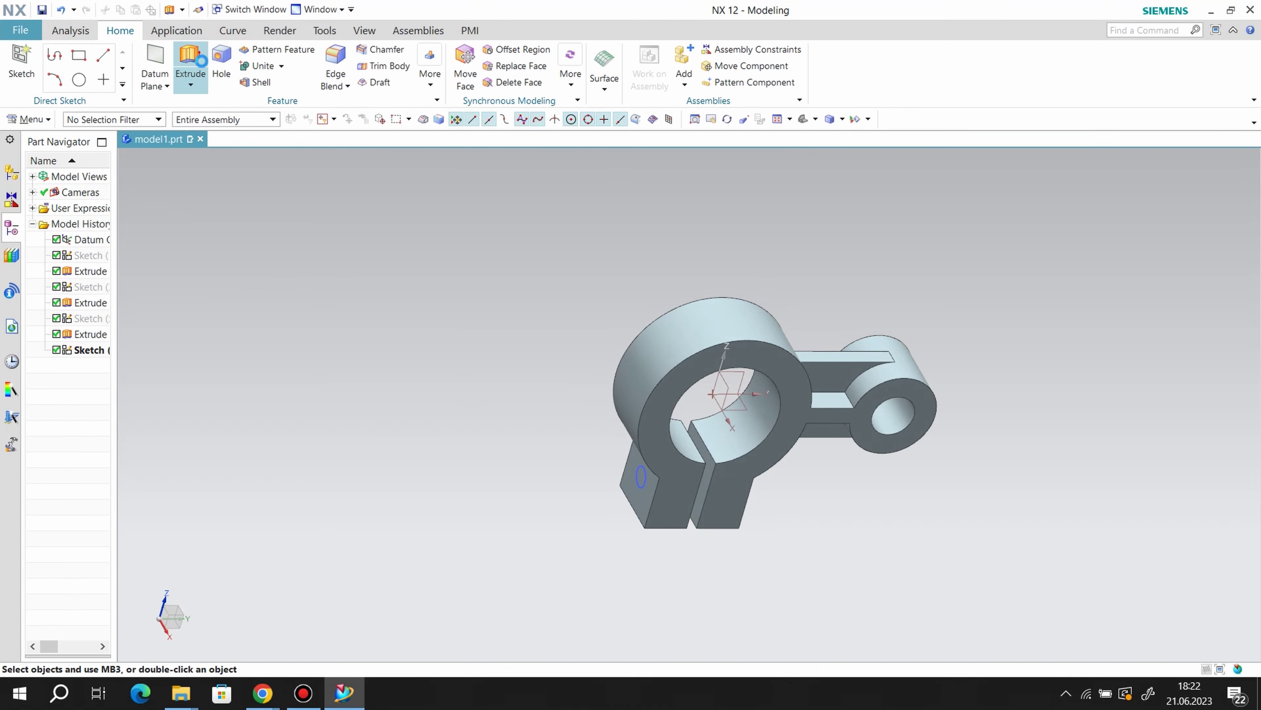
Extrude the circle reversed, 60 deep, as a Subtract cut through both clamp tabs
{"action": "left_click", "coordinate": [190, 63]}
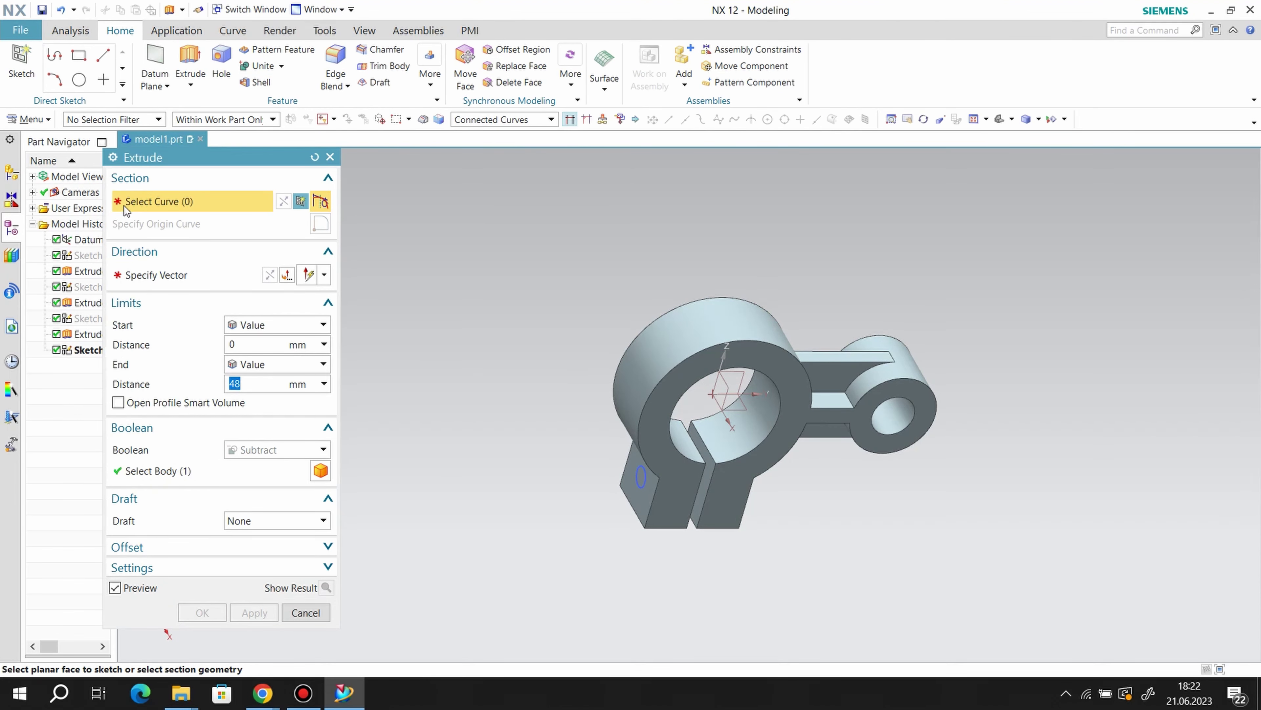
{"action": "left_click", "coordinate": [85, 356]}
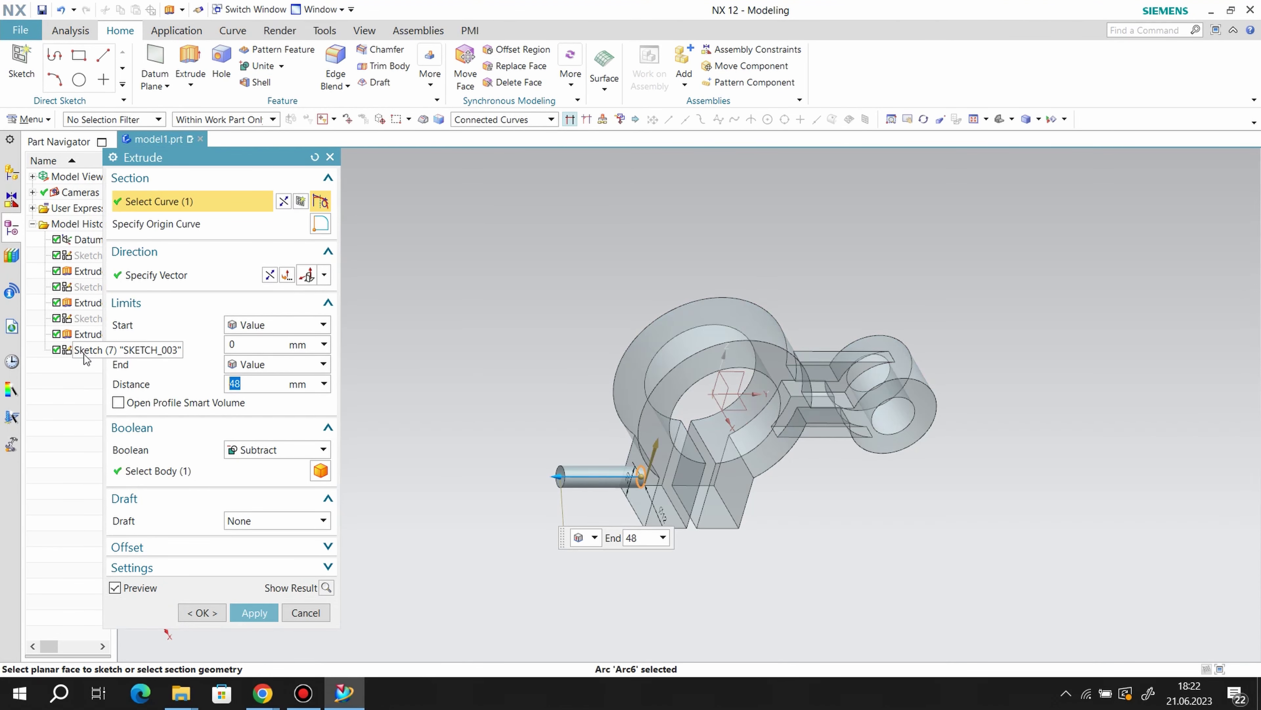
{"action": "left_click", "coordinate": [269, 277]}
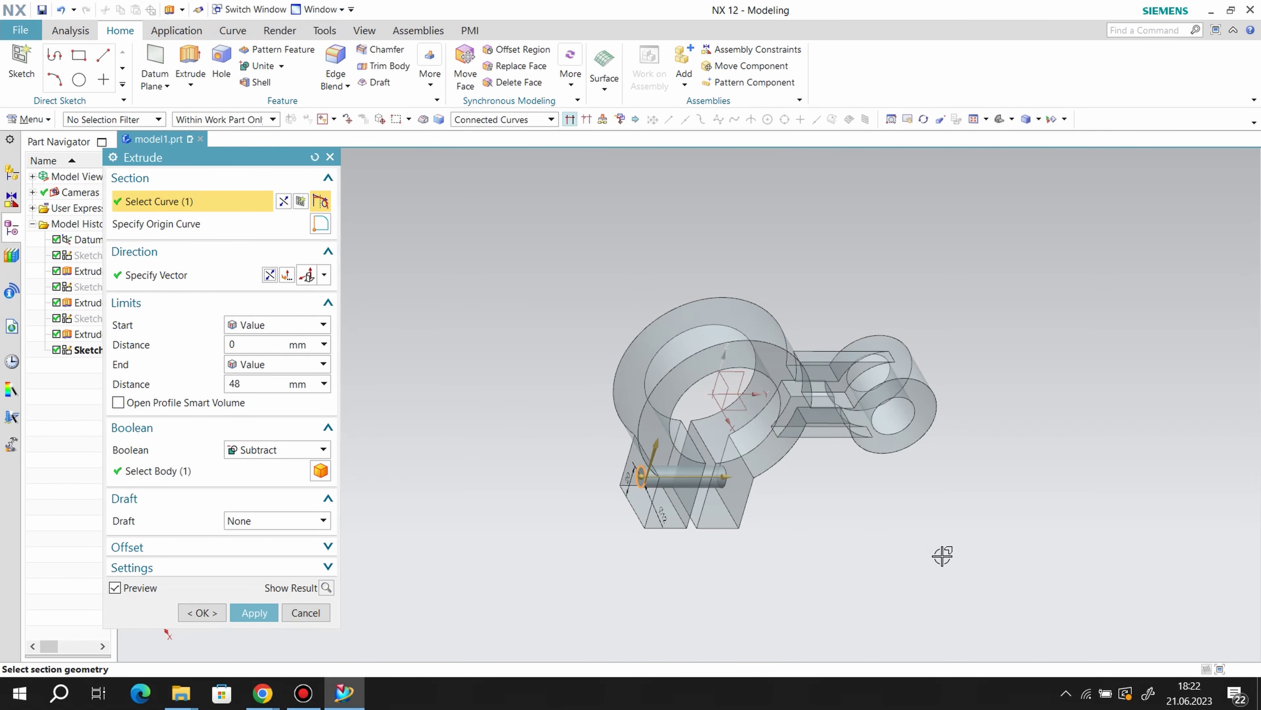
{"action": "middle_click_drag", "start_coordinate": [1010, 607], "coordinate": [955, 581]}
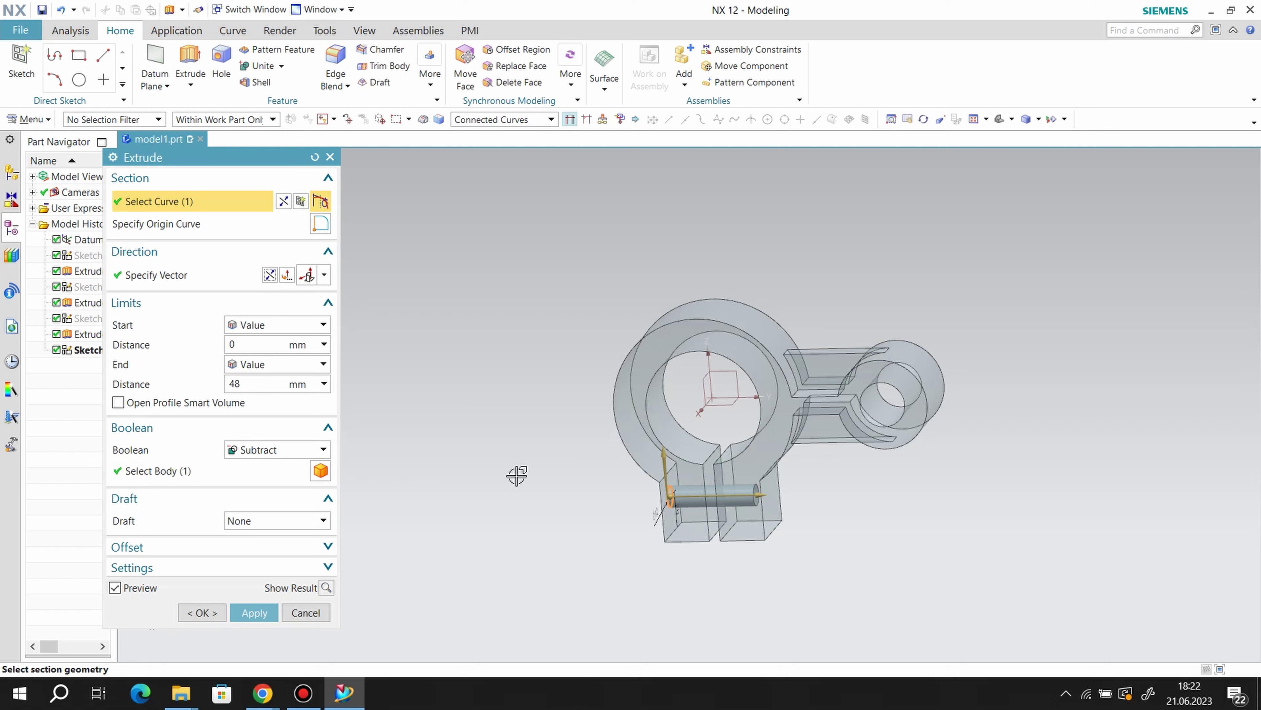
{"action": "left_click", "coordinate": [270, 383]}
{"action": "type", "text": "60"}
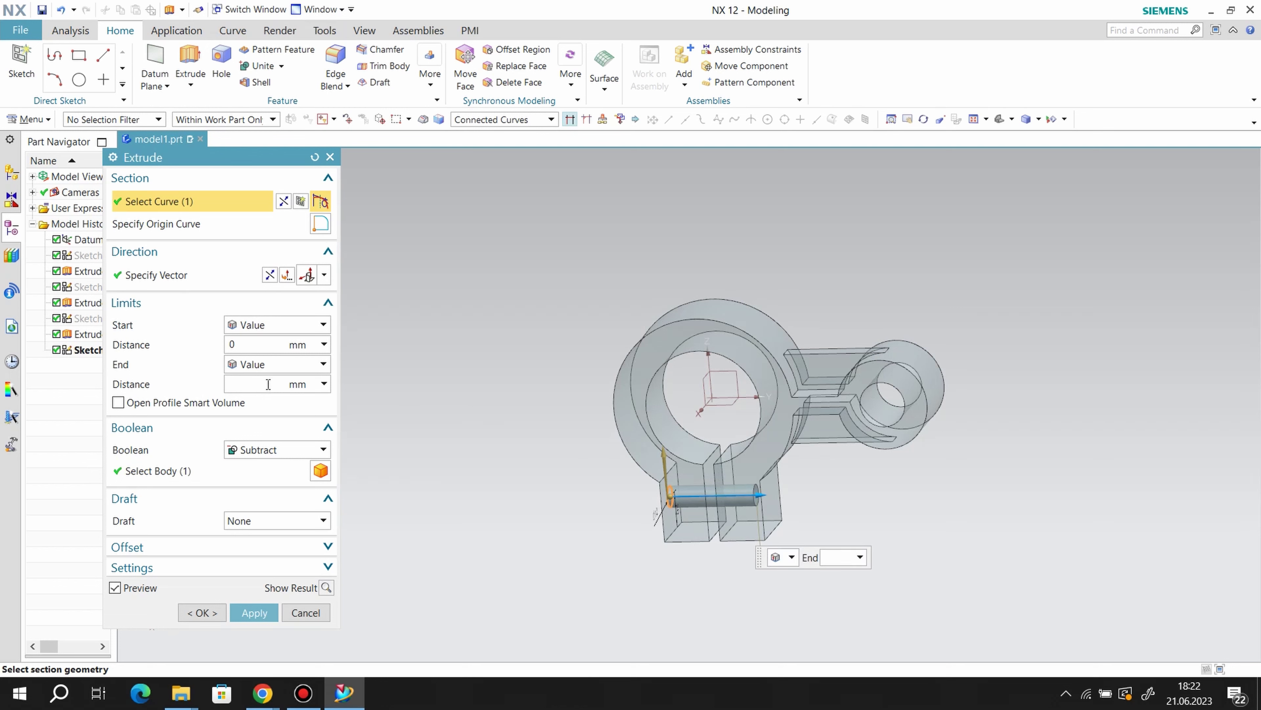
{"action": "left_click", "coordinate": [252, 610]}
{"action": "left_click", "coordinate": [330, 158]}
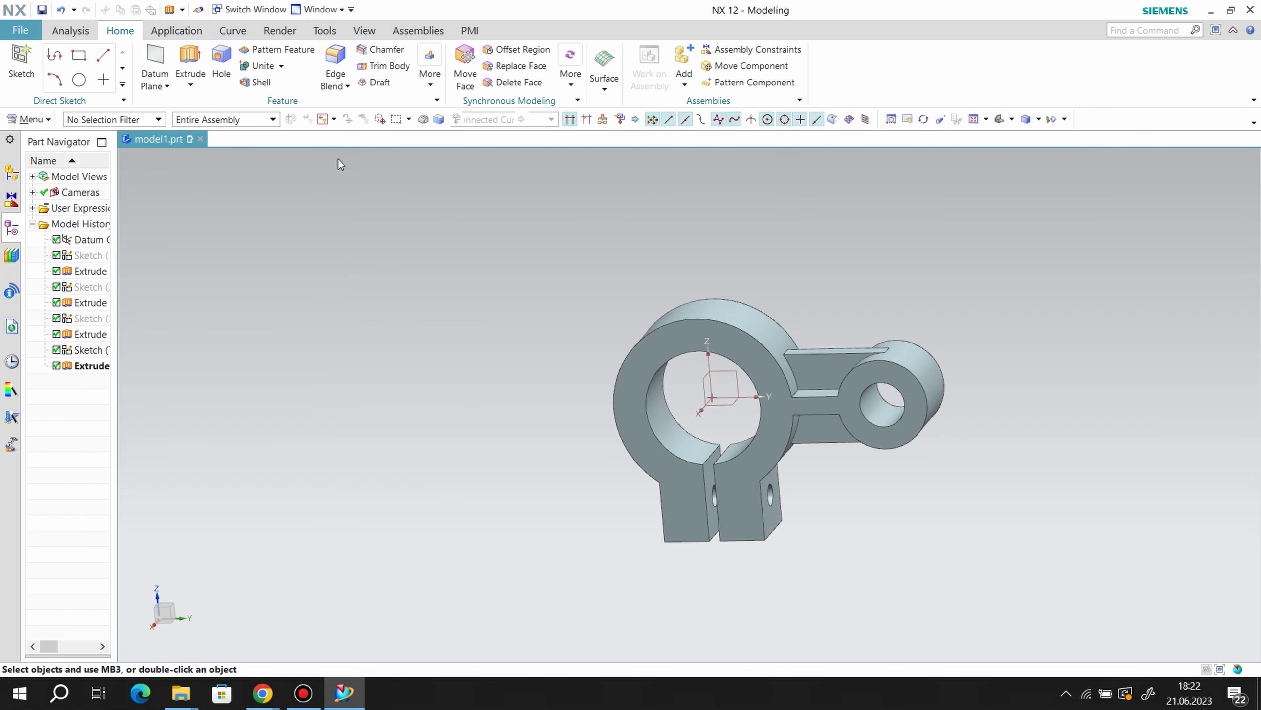
{"action": "middle_click_drag", "start_coordinate": [858, 535], "coordinate": [733, 379]}
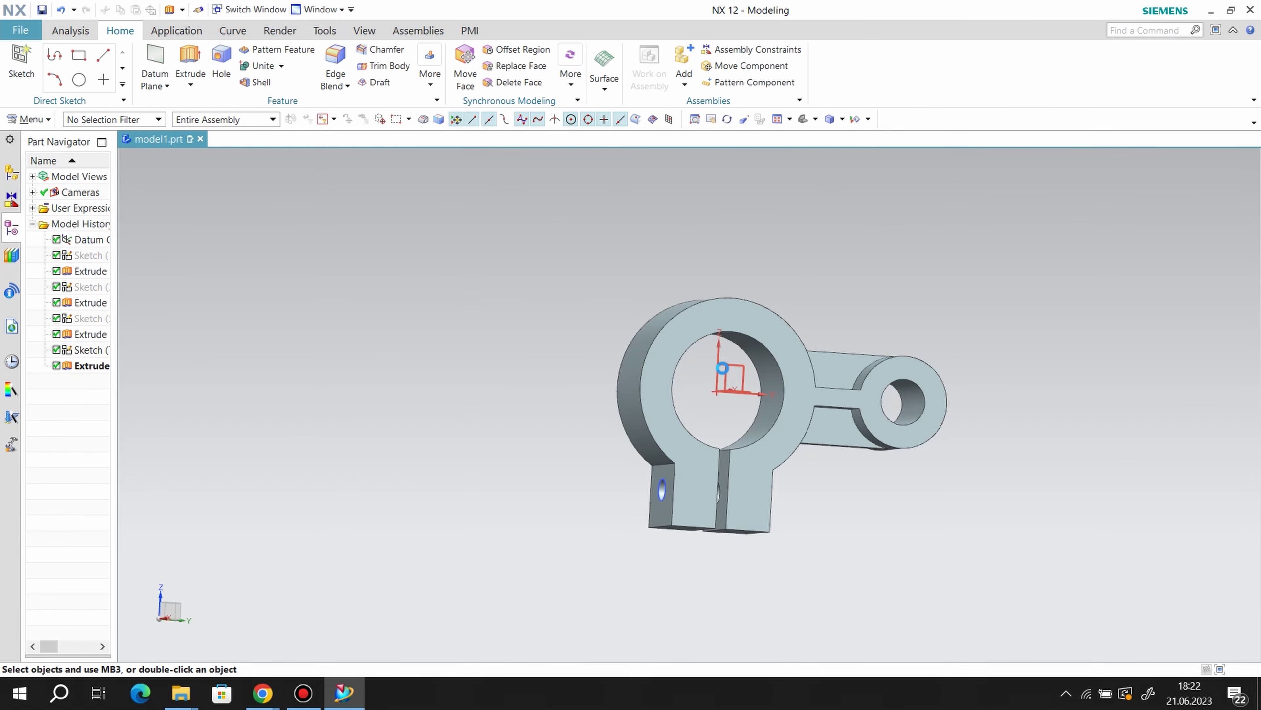
Hide the datum coordinate system and the hole sketch
{"action": "right_click", "coordinate": [723, 367]}
{"action": "left_click", "coordinate": [750, 405]}
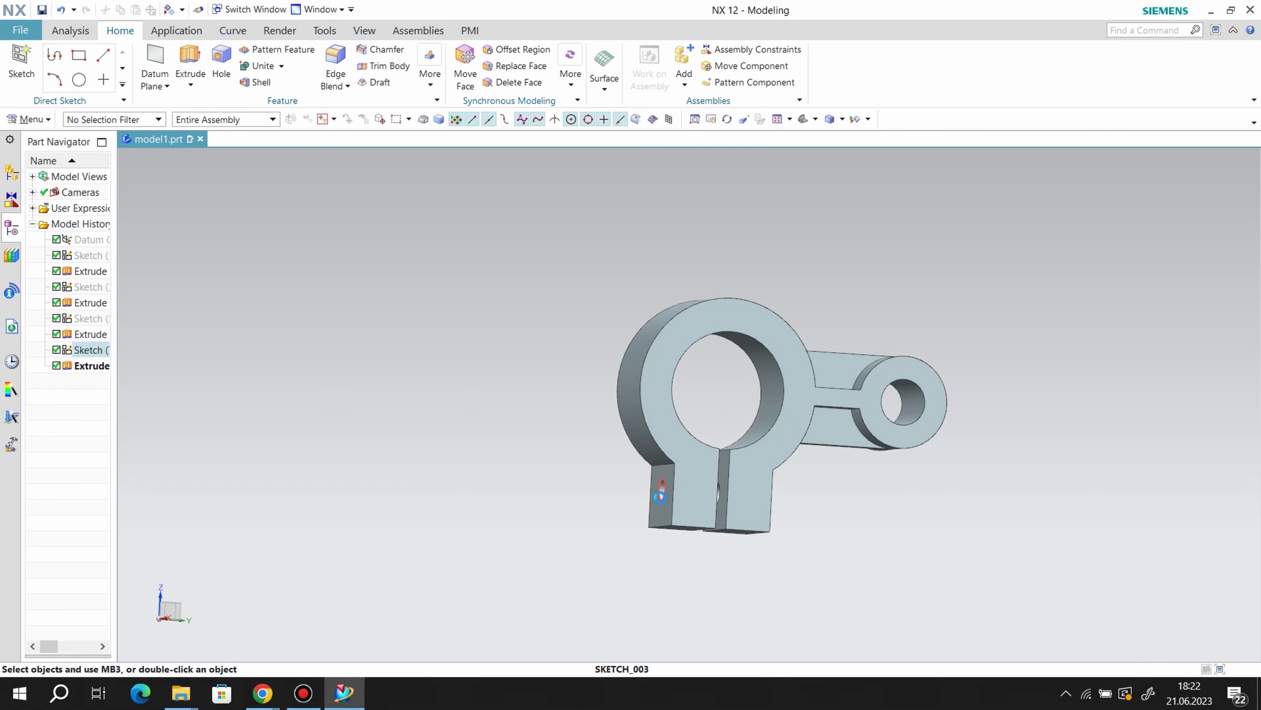
{"action": "right_click", "coordinate": [660, 494]}
{"action": "left_click", "coordinate": [683, 166]}
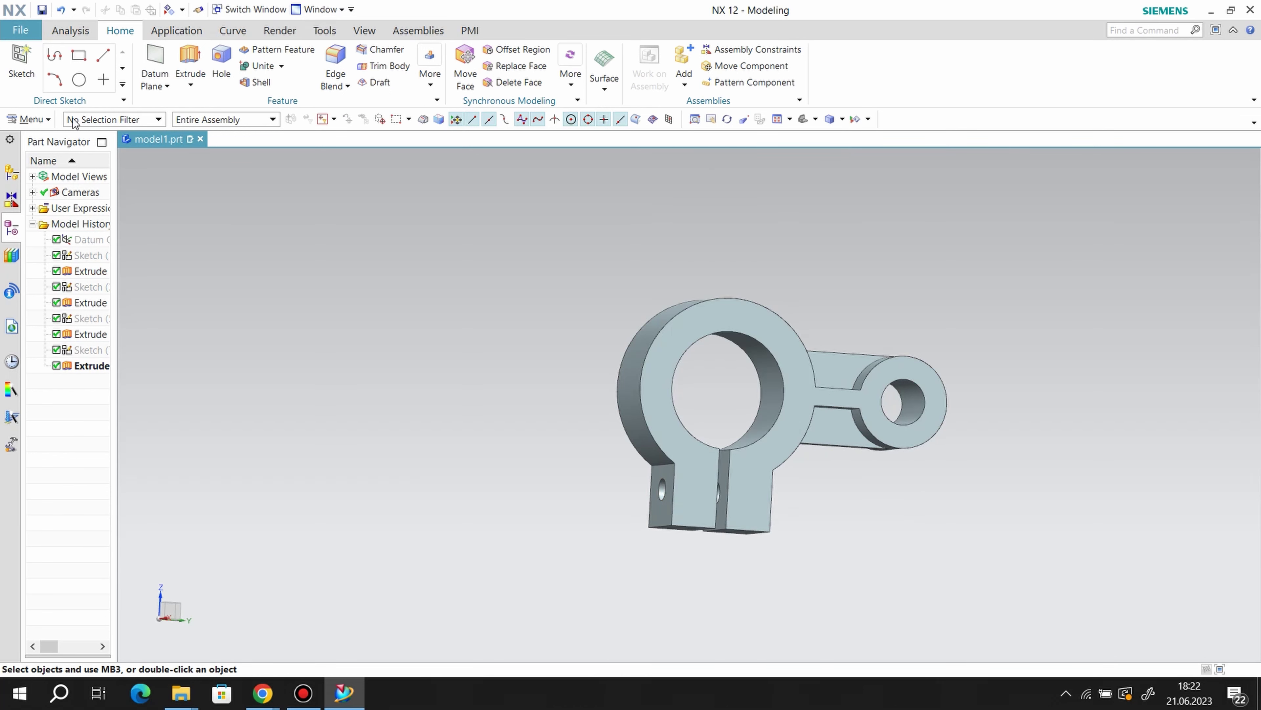
{"action": "left_click", "coordinate": [20, 117]}
{"action": "mouse_move", "coordinate": [33, 153]}
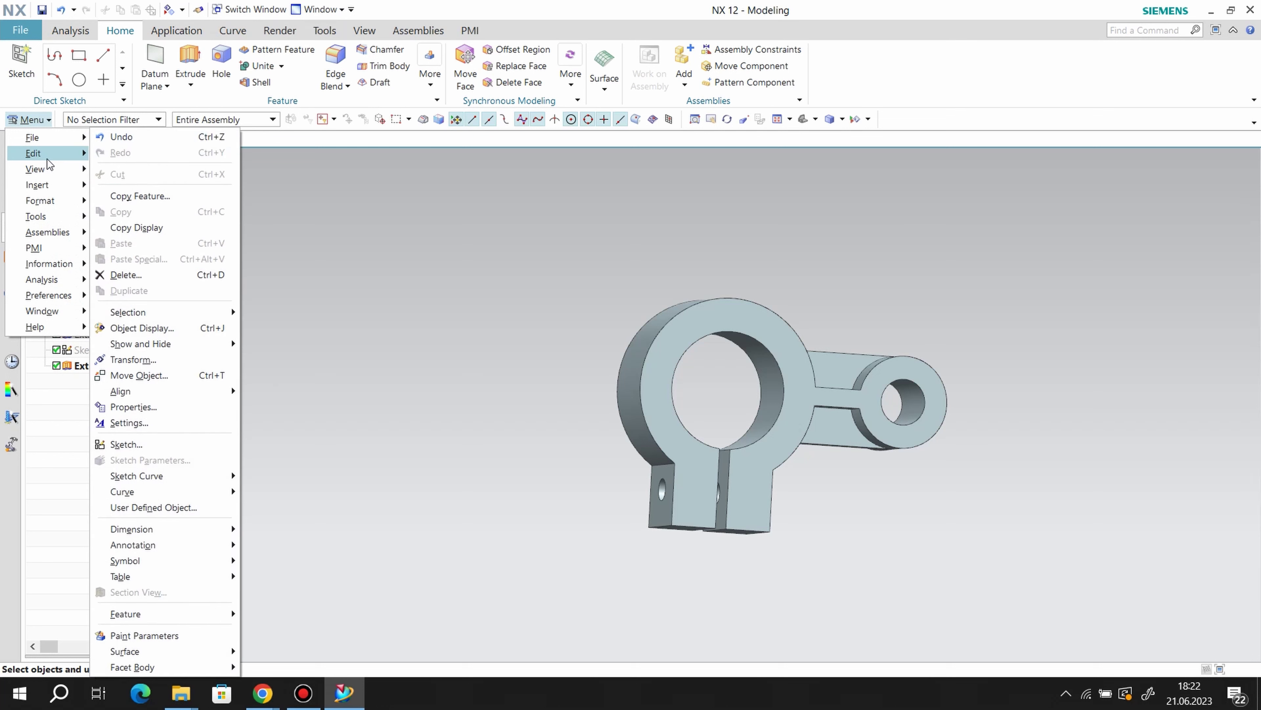
Colour the clamp solid body Orange (ID 78) through Object Display
{"action": "left_click", "coordinate": [130, 329]}
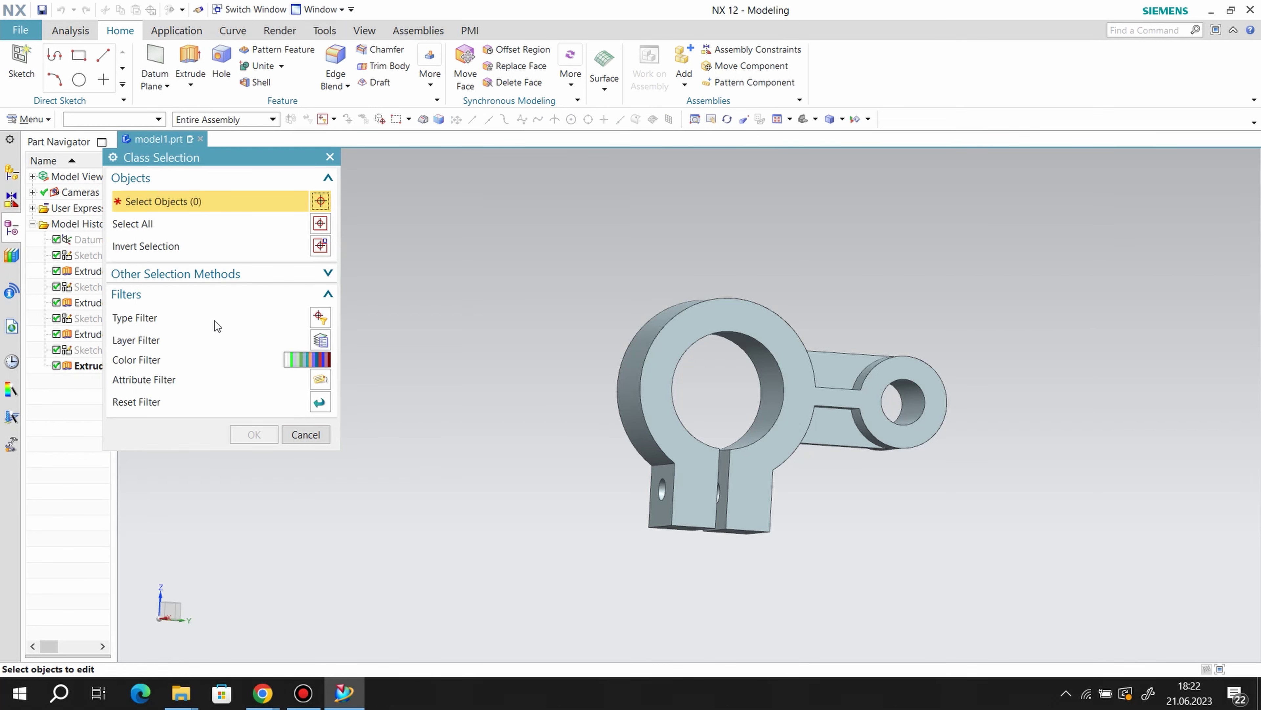
{"action": "left_click", "coordinate": [650, 365]}
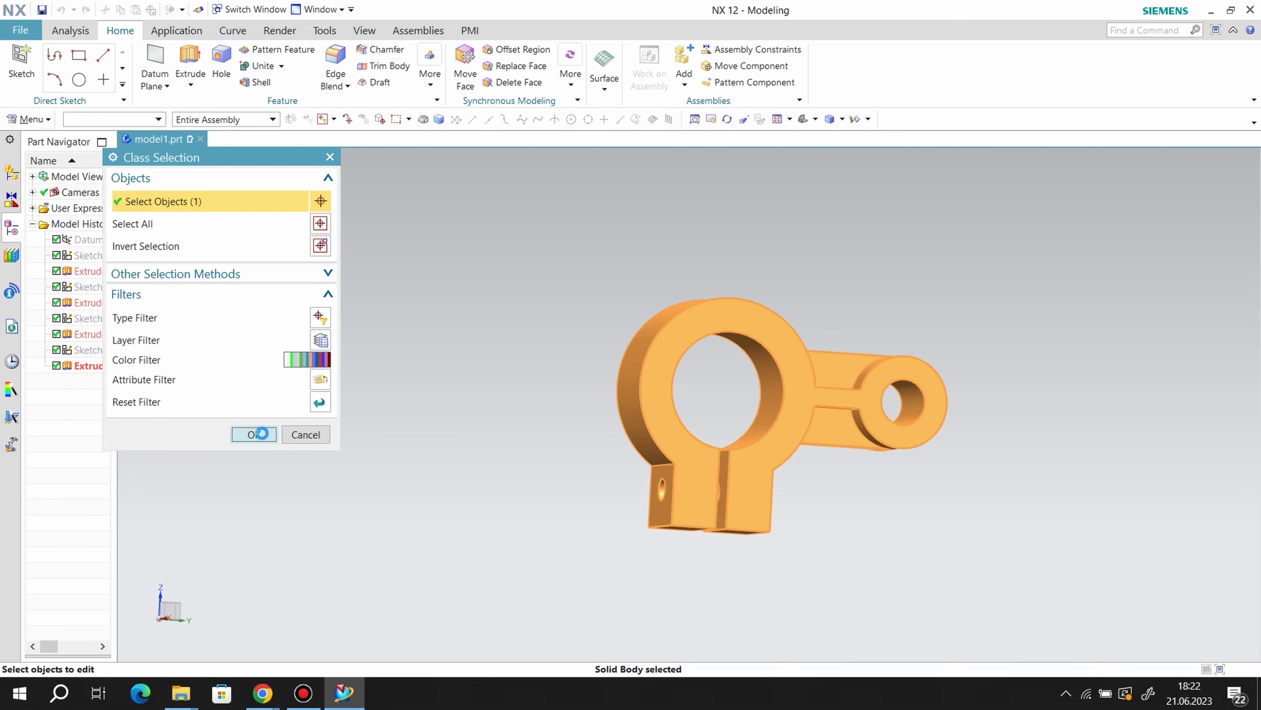
{"action": "left_click", "coordinate": [288, 249]}
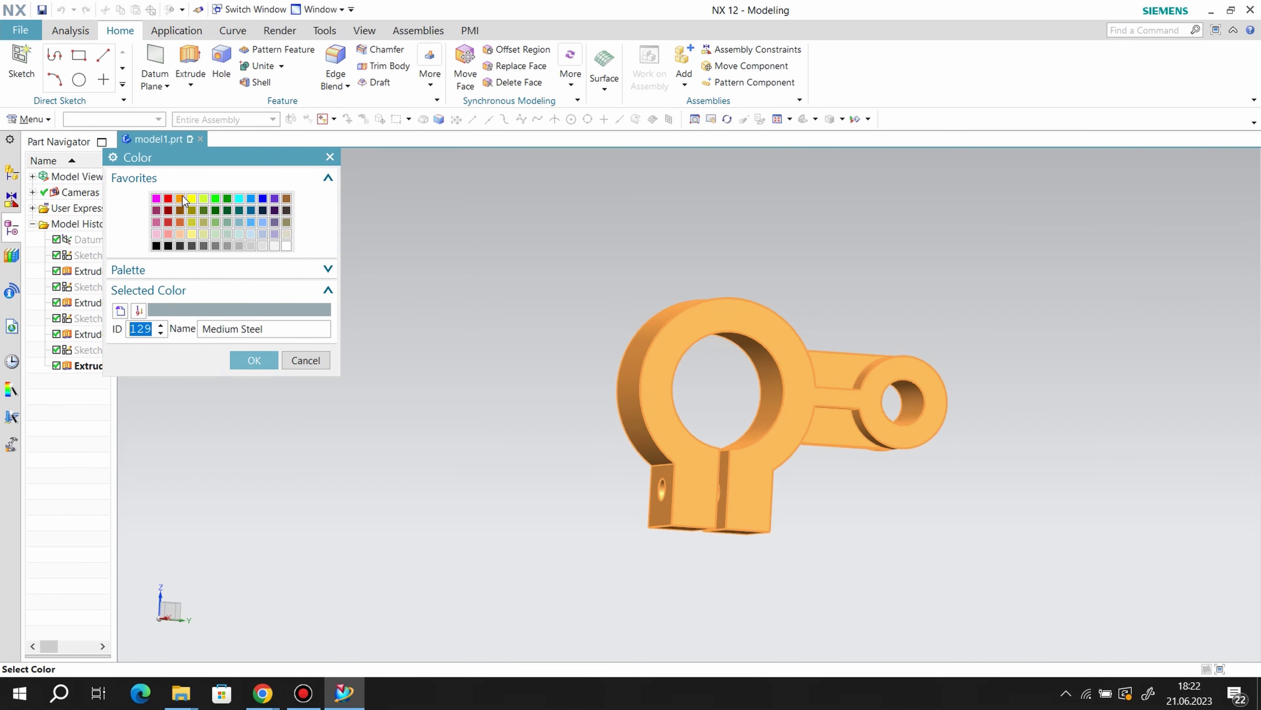
{"action": "left_click", "coordinate": [255, 360]}
{"action": "left_click", "coordinate": [213, 579]}
{"action": "middle_click_drag", "start_coordinate": [1030, 493], "coordinate": [315, 440]}
{"action": "mouse_move", "coordinate": [986, 370]}
{"action": "middle_mouse_down"}
{"action": "mouse_move", "coordinate": [994, 383]}
{"action": "mouse_move", "coordinate": [735, 397]}
{"action": "mouse_move", "coordinate": [642, 433]}
{"action": "mouse_move", "coordinate": [647, 398]}
{"action": "mouse_move", "coordinate": [686, 428]}
{"action": "mouse_move", "coordinate": [687, 411]}
{"action": "mouse_move", "coordinate": [665, 415]}
{"action": "mouse_move", "coordinate": [711, 415]}
{"action": "middle_mouse_up"}
{"action": "scroll", "coordinate": [1032, 447], "scroll_direction": "down", "scroll_amount": 1}
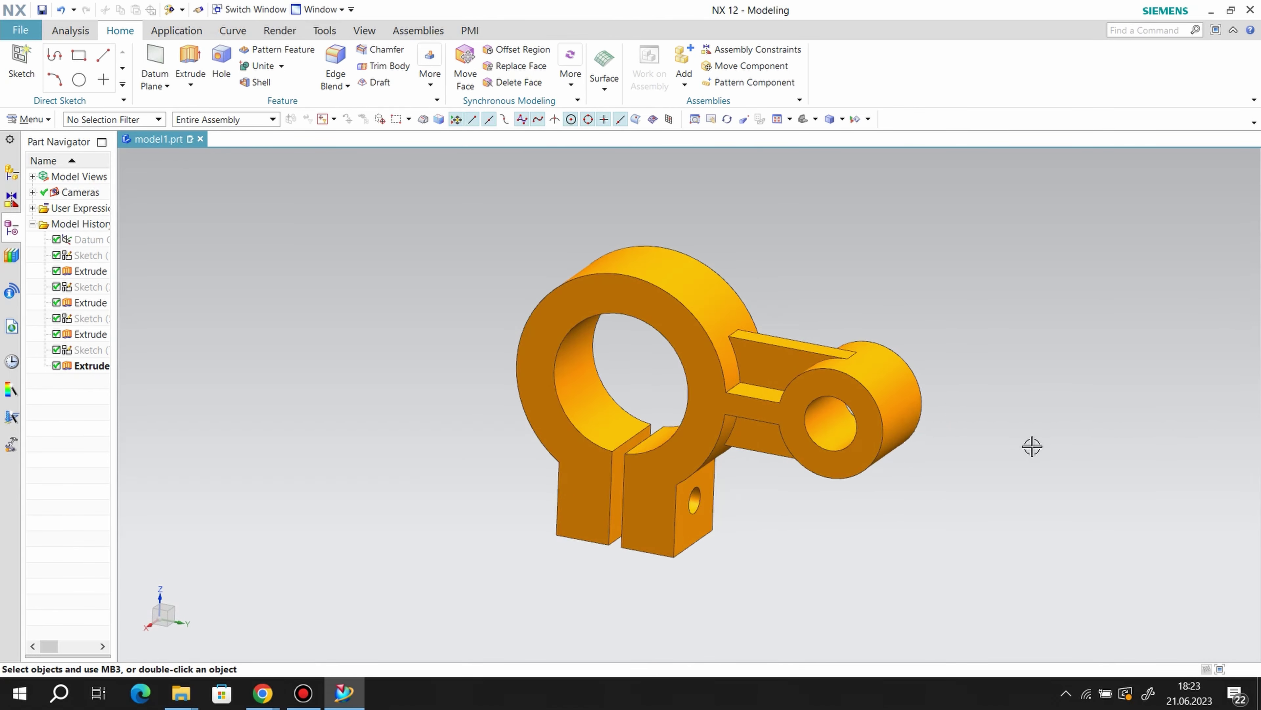
{"action": "scroll", "coordinate": [1027, 446], "scroll_direction": "down", "scroll_amount": 1}
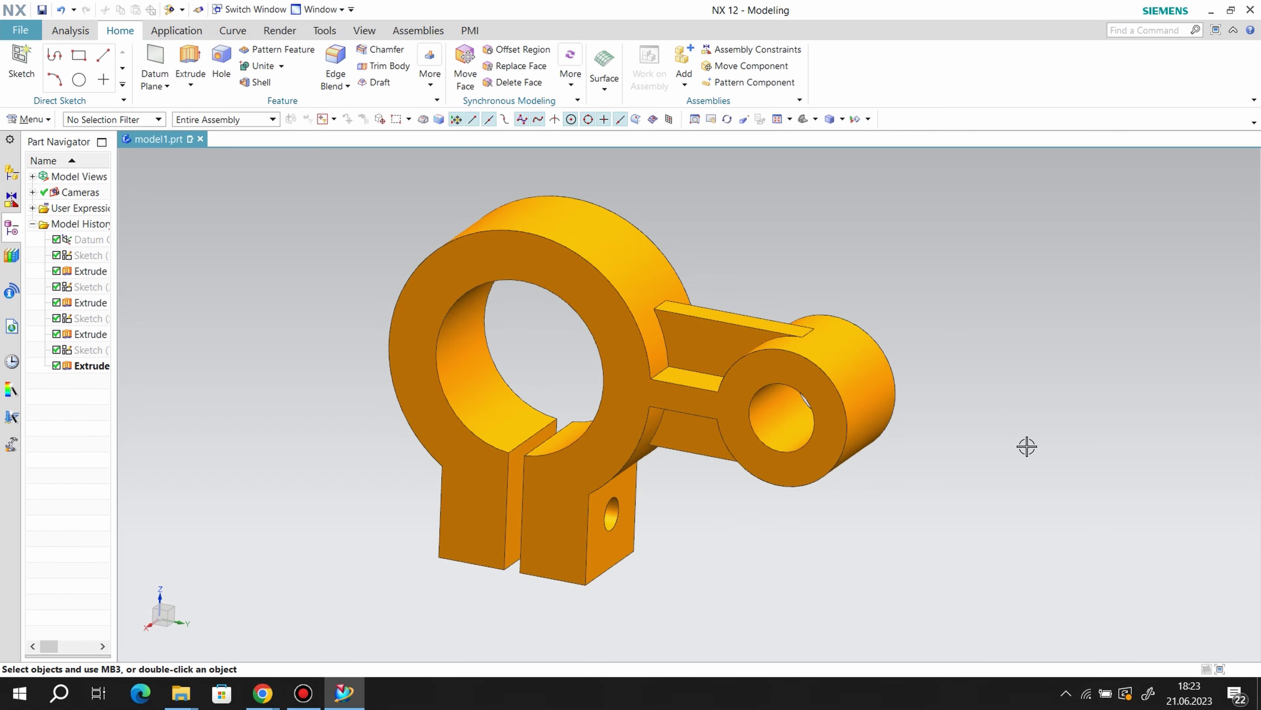